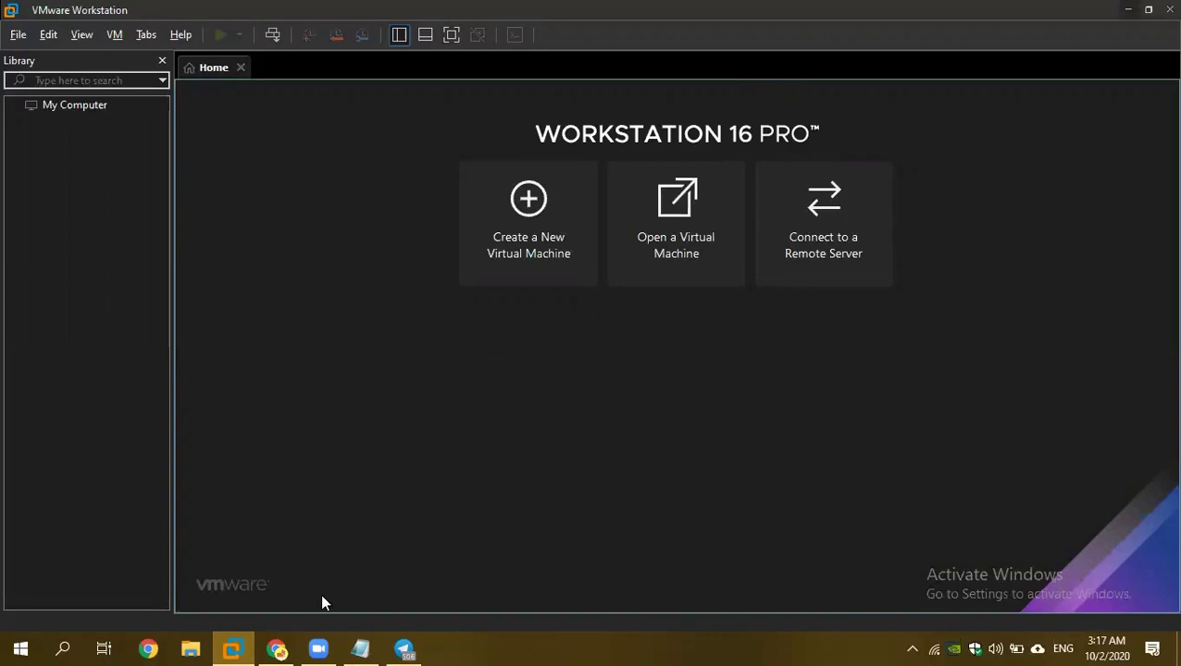
# Bring up the Steps notes and select the full Kali downloads URL.
pyautogui.click(277, 648)
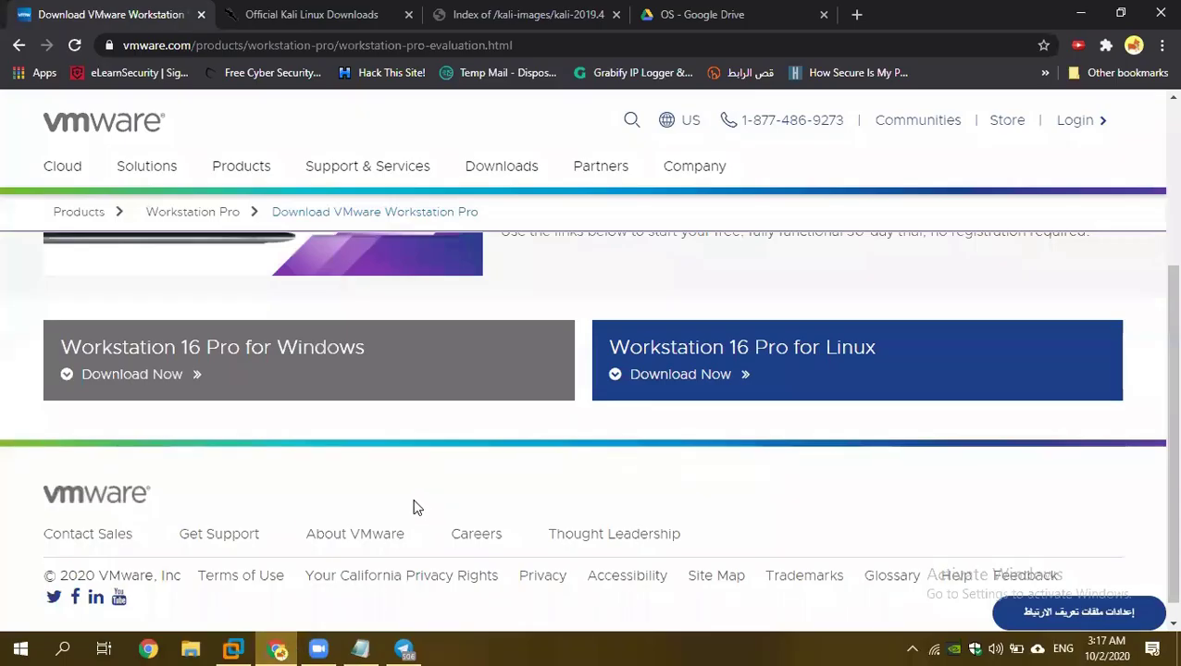
pyautogui.click(360, 649)
pyautogui.scroll(5, 494, 167)
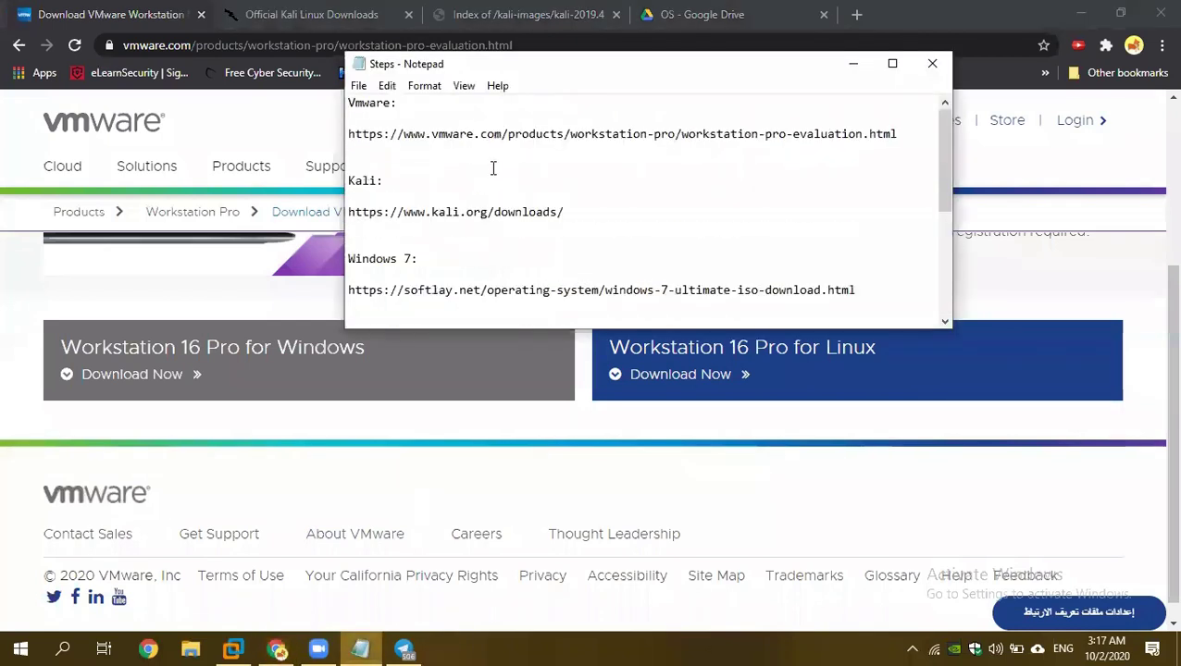
pyautogui.scroll(-1, 372, 184)
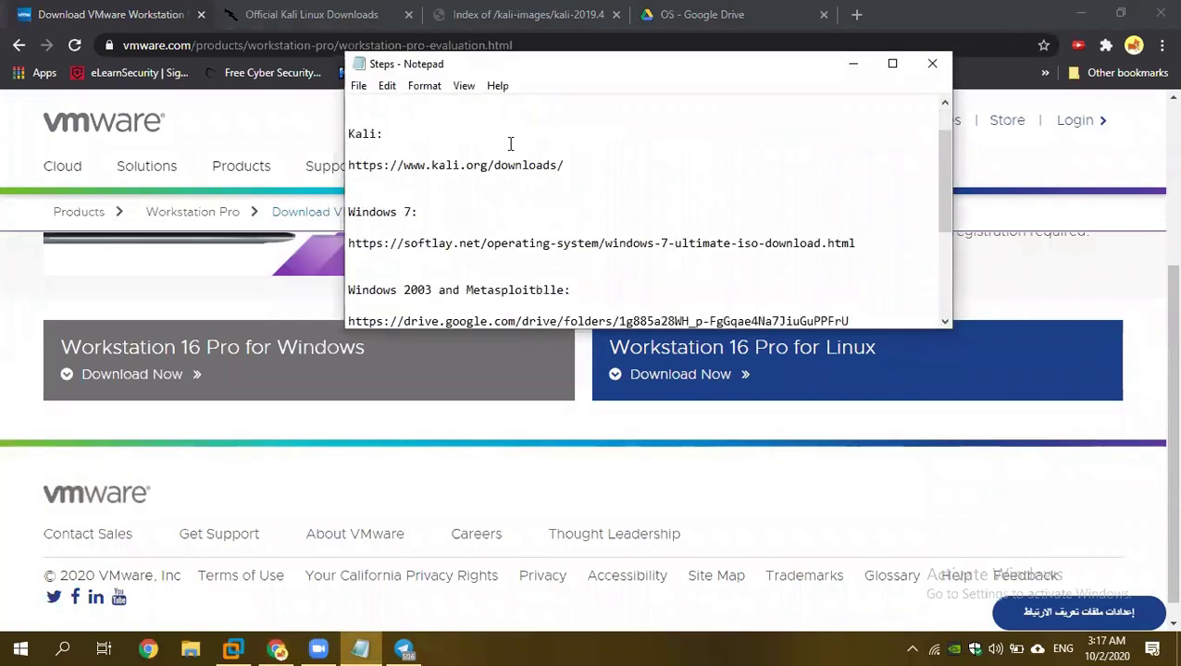
pyautogui.moveTo(556, 163); pyautogui.dragTo(355, 172)
pyautogui.moveTo(572, 167); pyautogui.dragTo(336, 168)
pyautogui.click(277, 13)
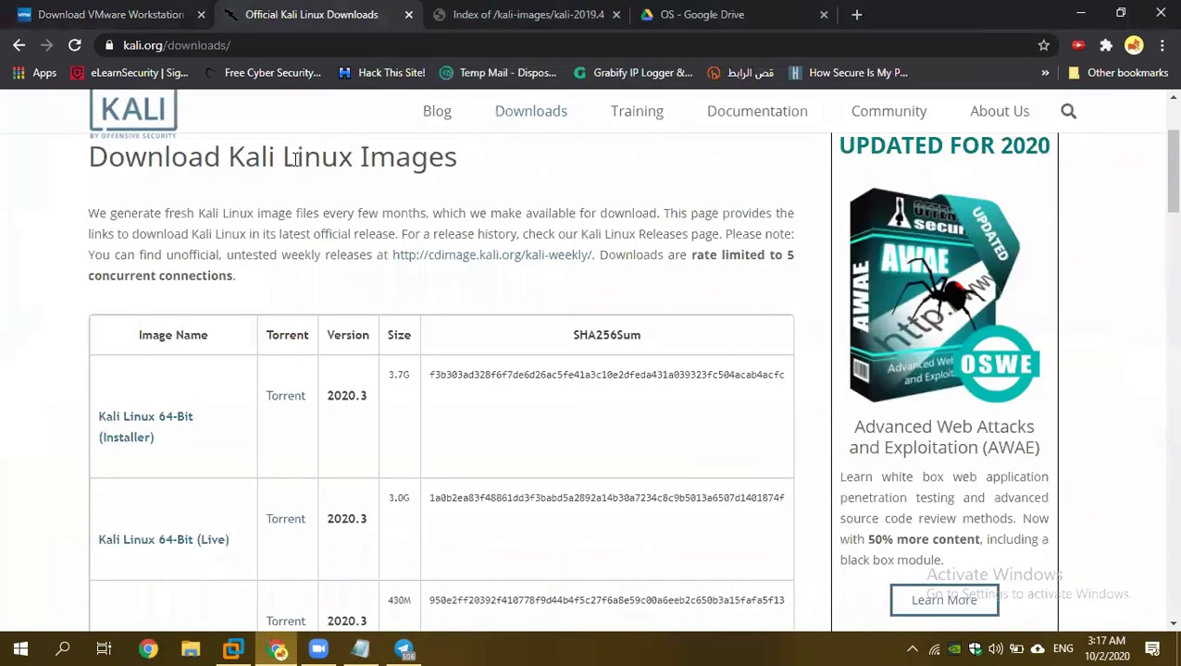
pyautogui.scroll(-2, 111, 278)
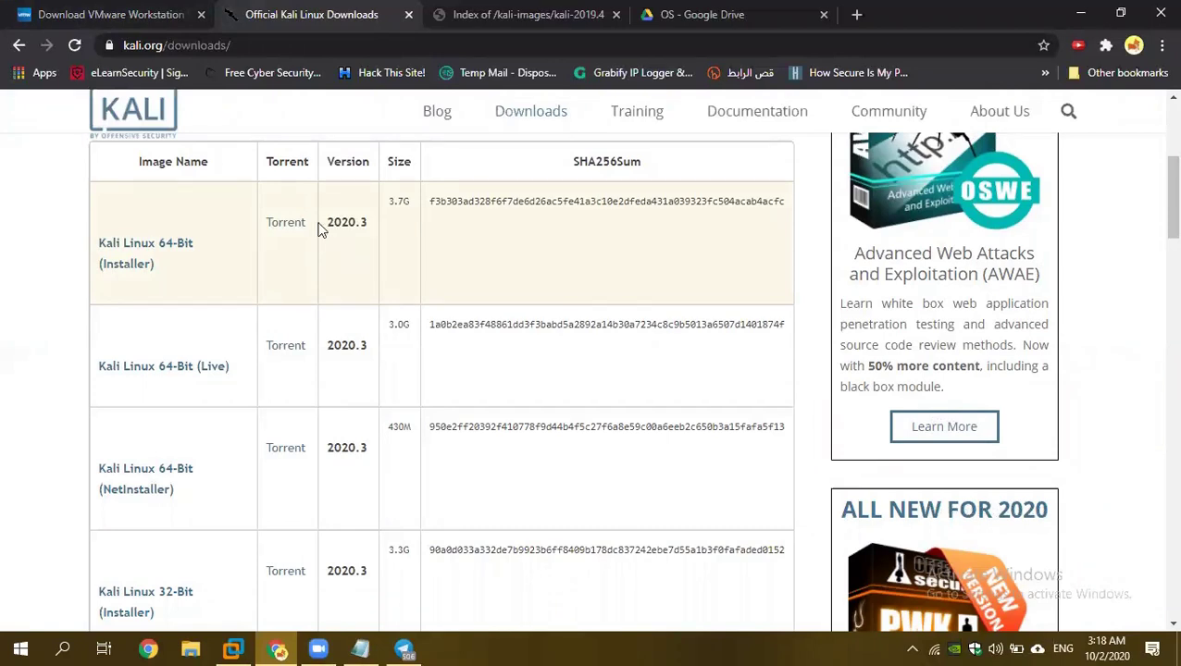
# Copy the old.kali.org kali-2019.4 index address and paste it on a new line under the Kali link in Steps.
pyautogui.click(482, 15)
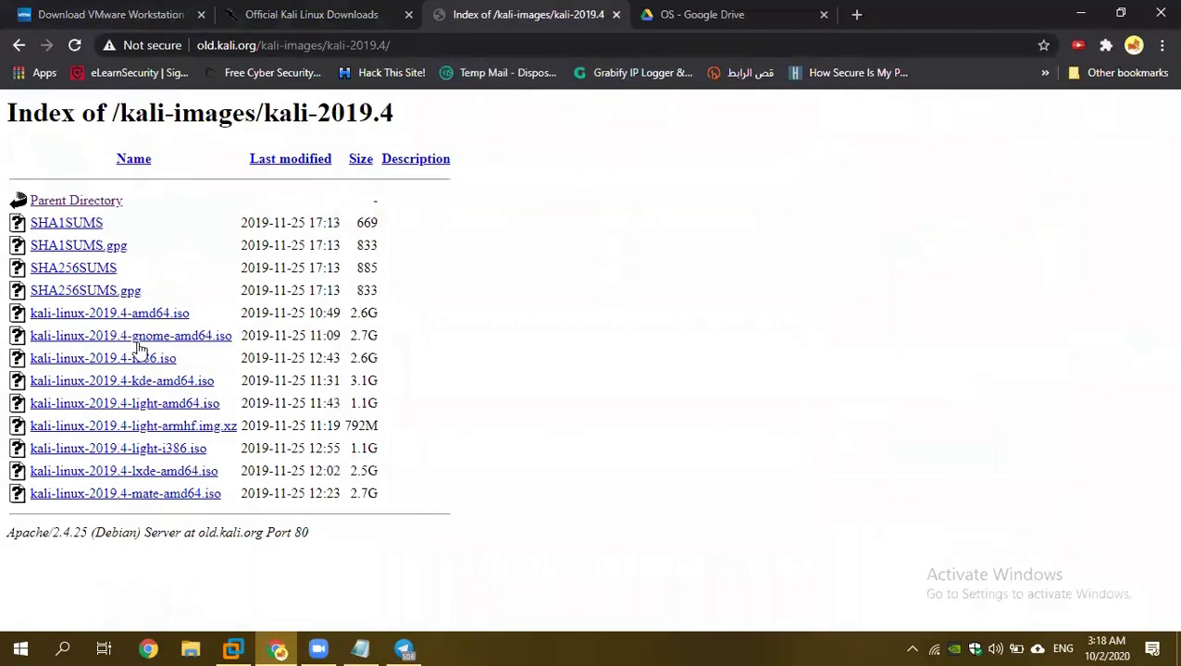
pyautogui.moveTo(389, 317); pyautogui.dragTo(27, 317)
pyautogui.click(424, 44)
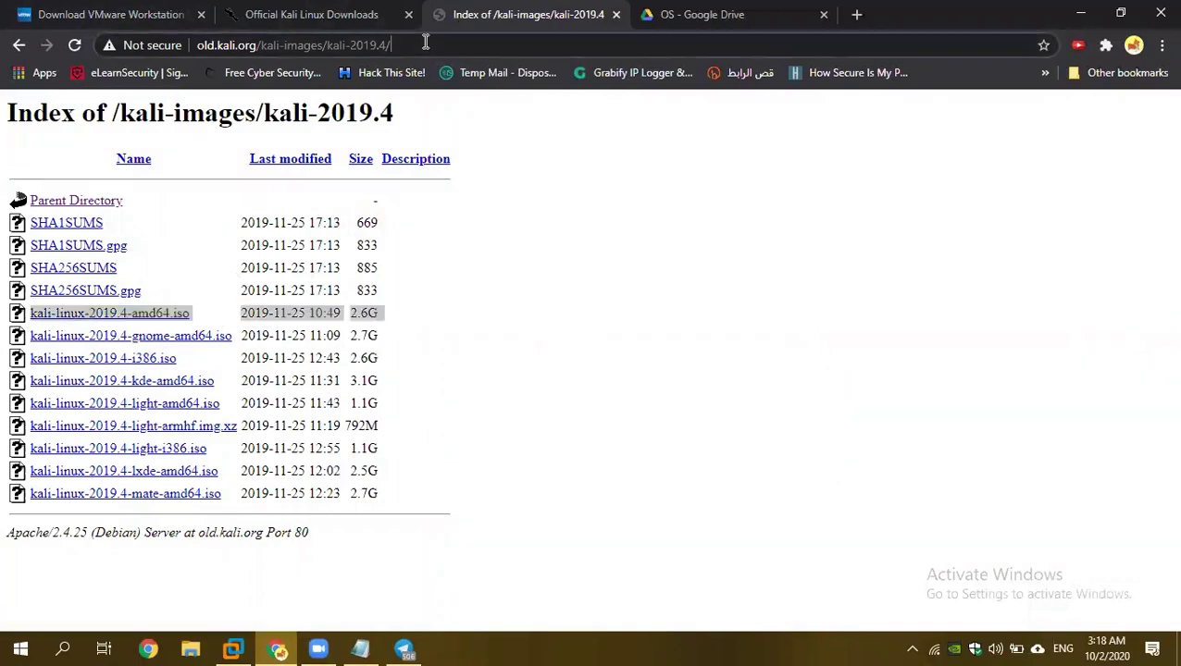
pyautogui.click(360, 649)
pyautogui.click(586, 165)
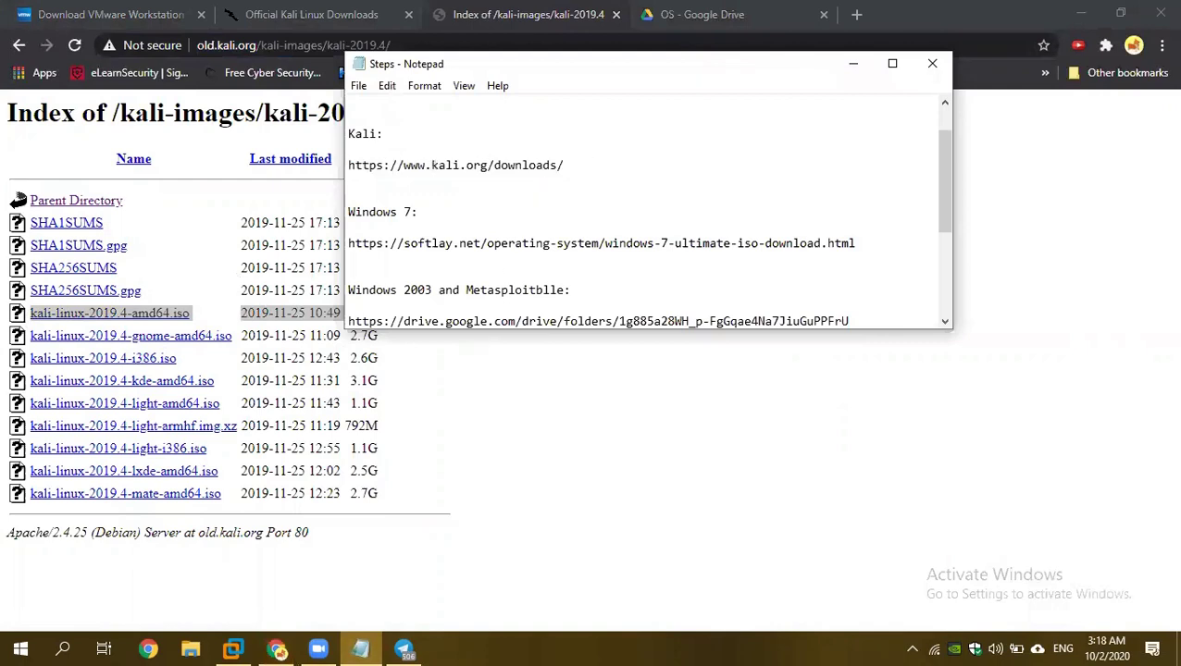
pyautogui.press('Return')
pyautogui.press('Return')
pyautogui.write('http://old.kali.org/kali-images/kali-2019.4/')
pyautogui.press('Return')
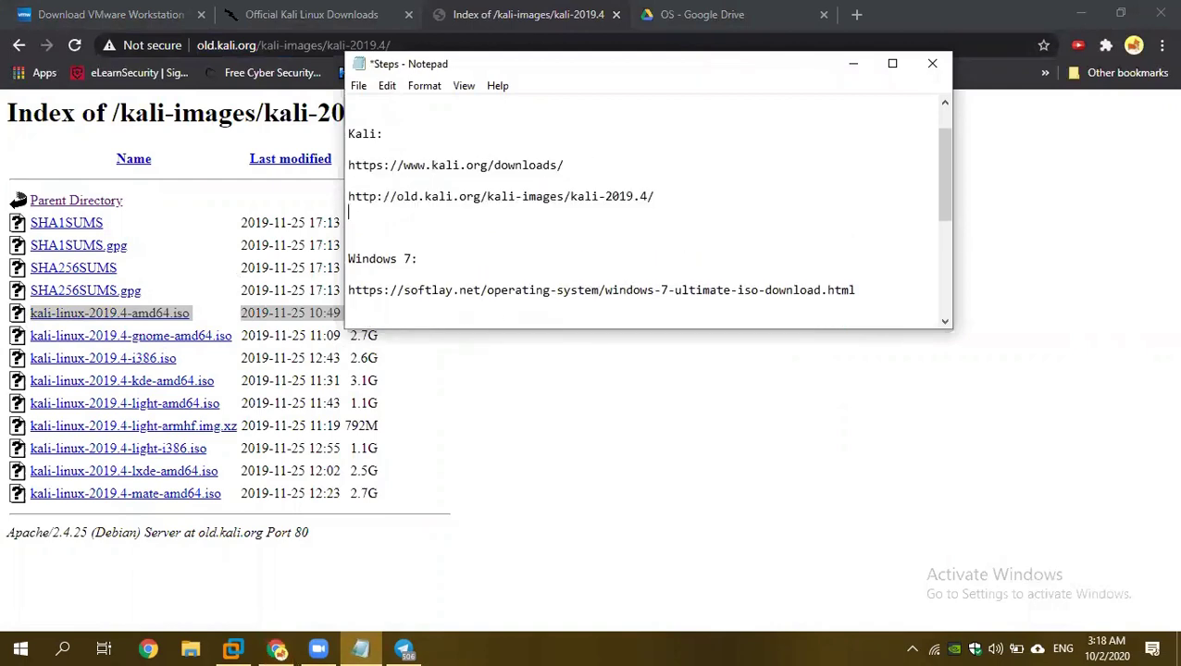
pyautogui.press('BackSpace')
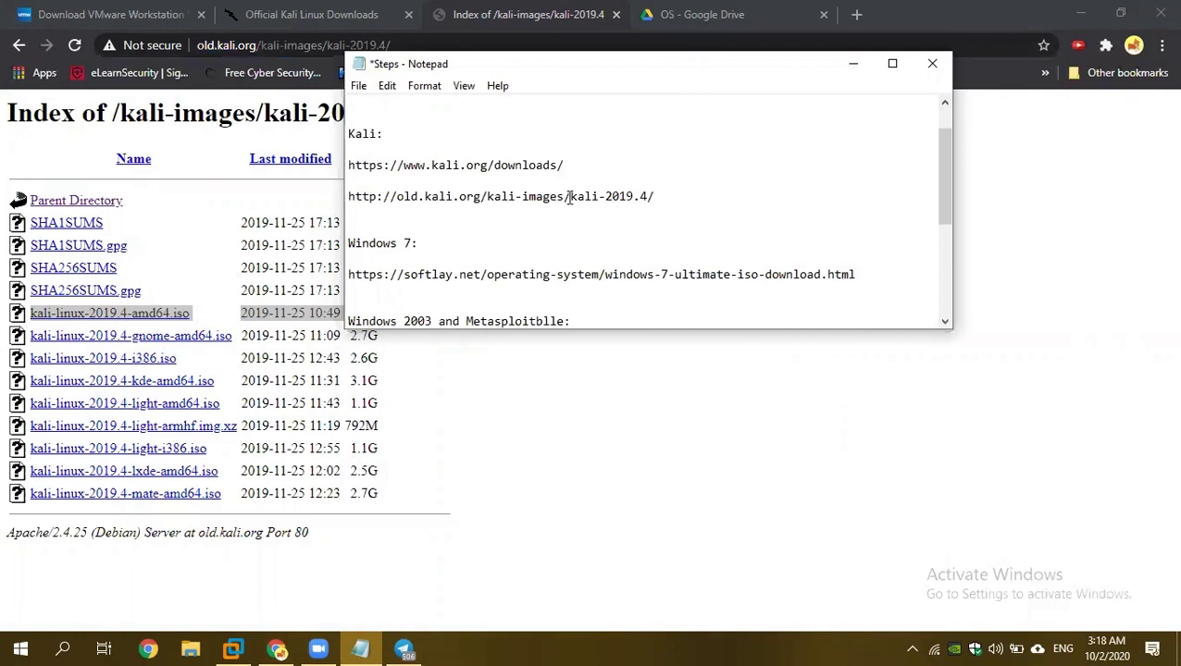
pyautogui.moveTo(673, 190); pyautogui.dragTo(357, 193)
# Return to the kali-2019.4 index page and highlight the kali-linux-2019.4-amd64.iso link.
pyautogui.click(552, 364)
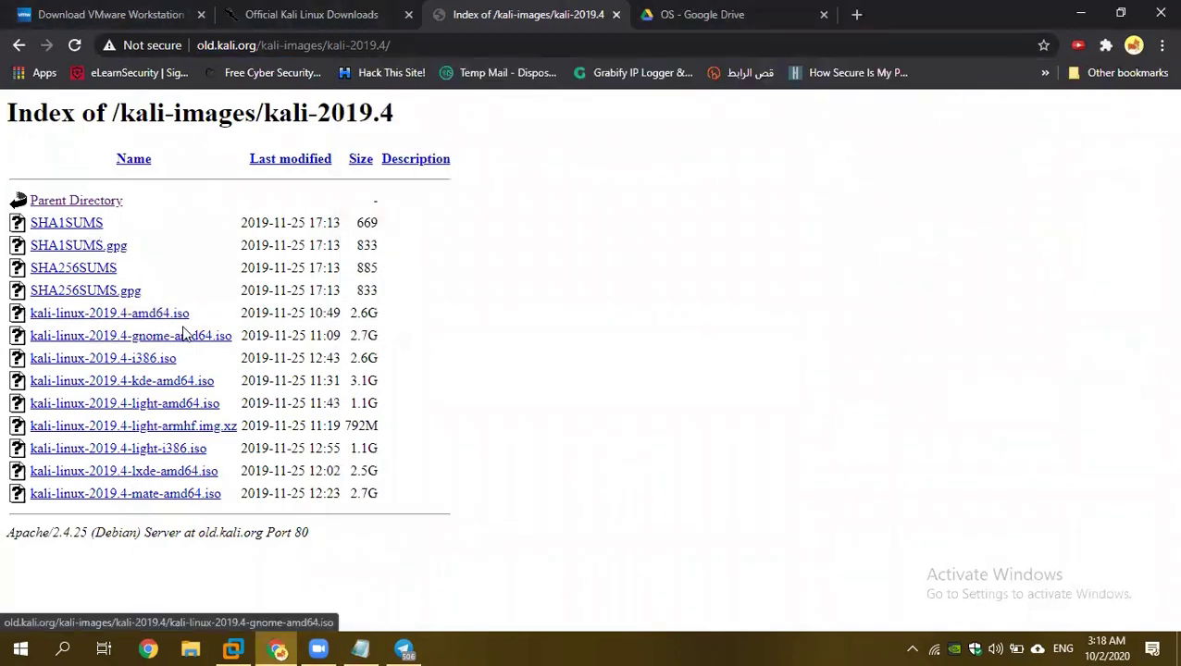
pyautogui.moveTo(201, 313); pyautogui.dragTo(21, 314)
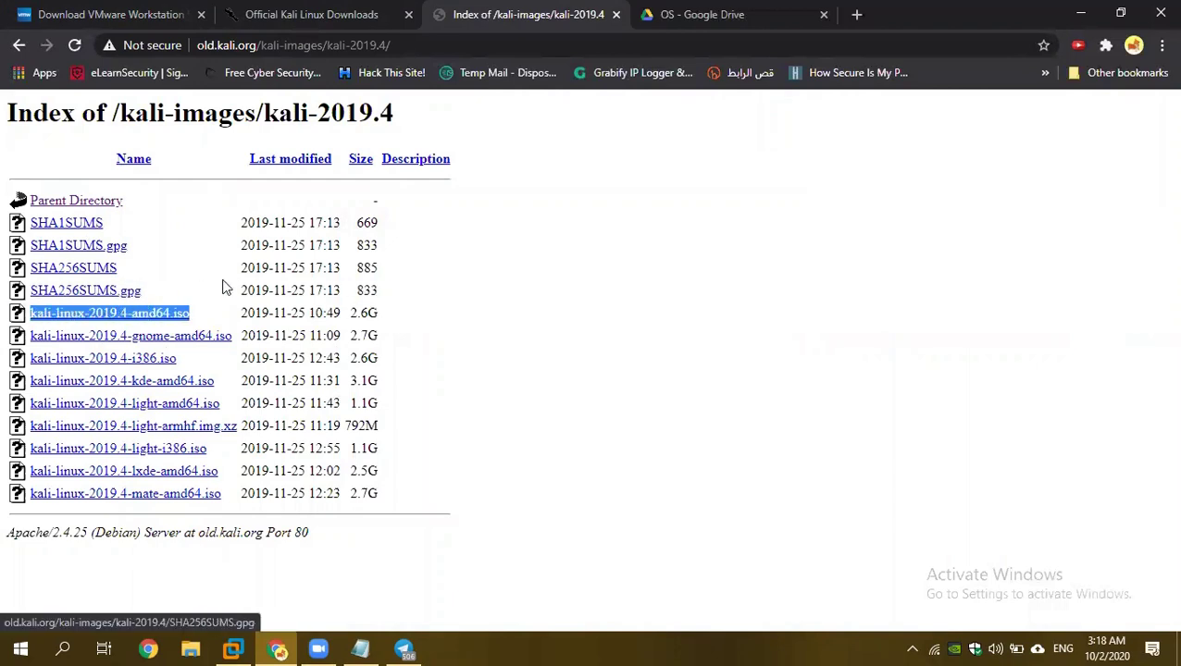
pyautogui.moveTo(239, 276); pyautogui.dragTo(184, 314)
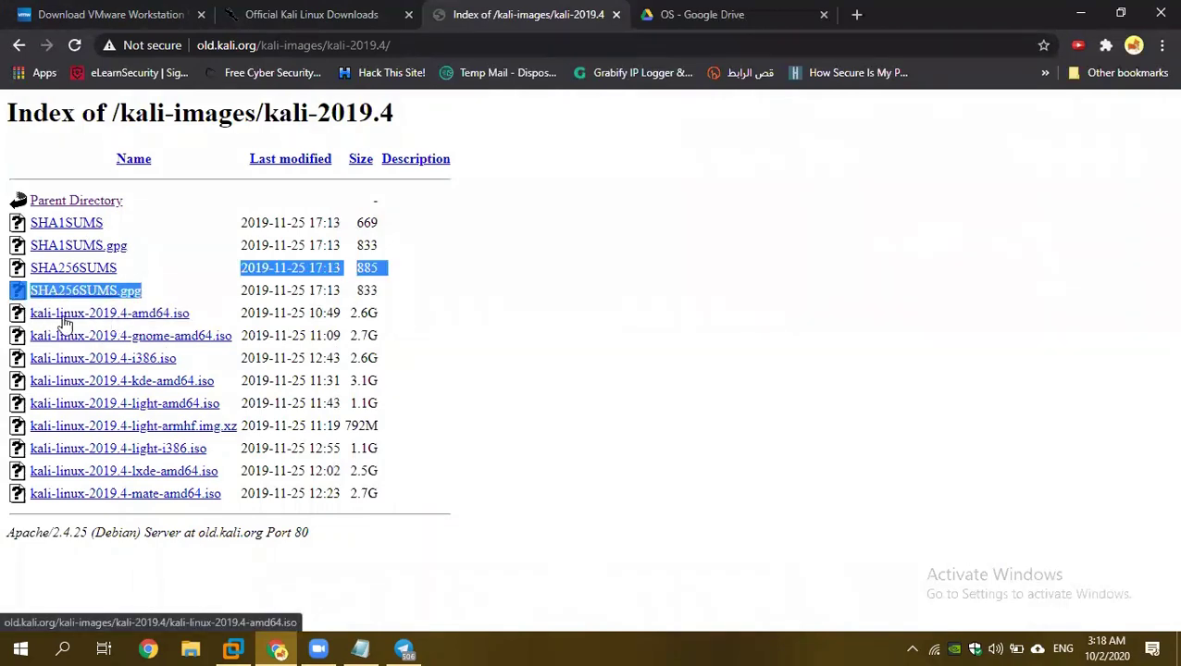
pyautogui.click(432, 328)
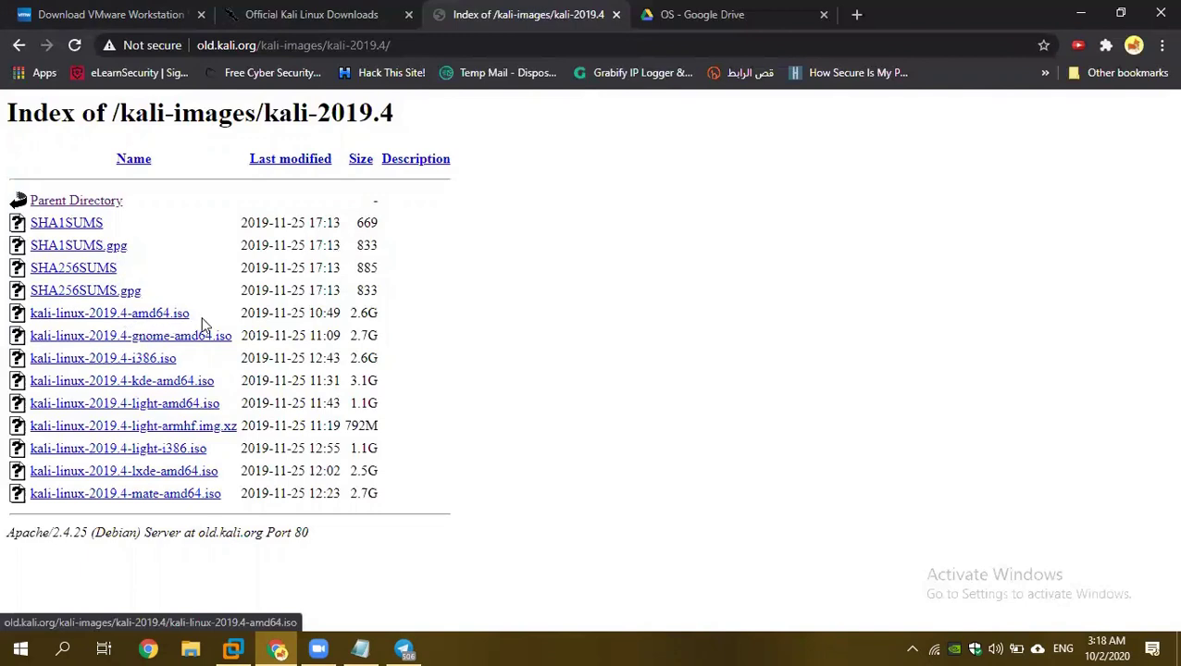
pyautogui.click(234, 648)
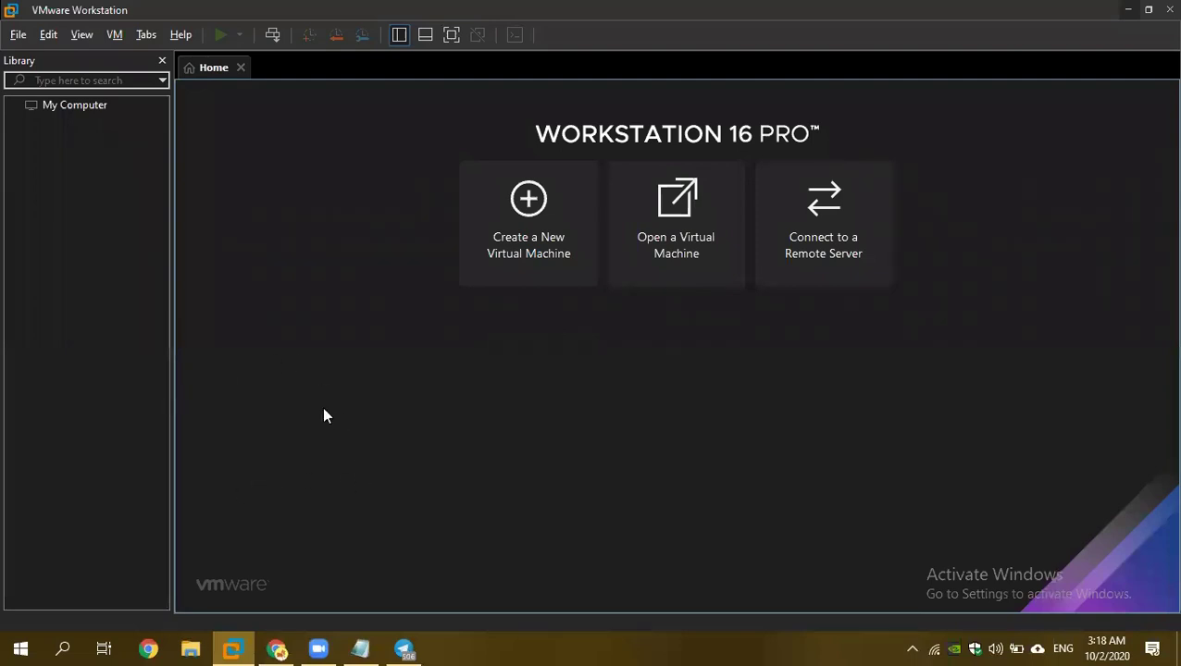
# Start a new virtual machine using kali-linux-2019.4-amd64.iso from Downloads as the installer disc image.
pyautogui.click(537, 261)
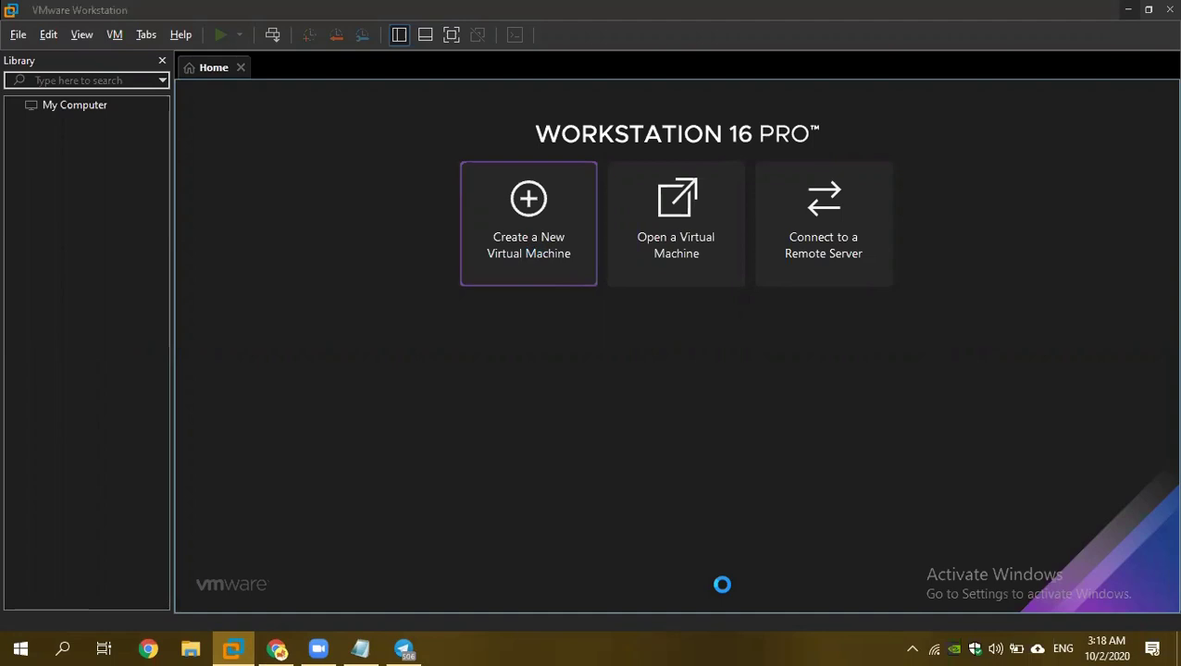
pyautogui.click(692, 484)
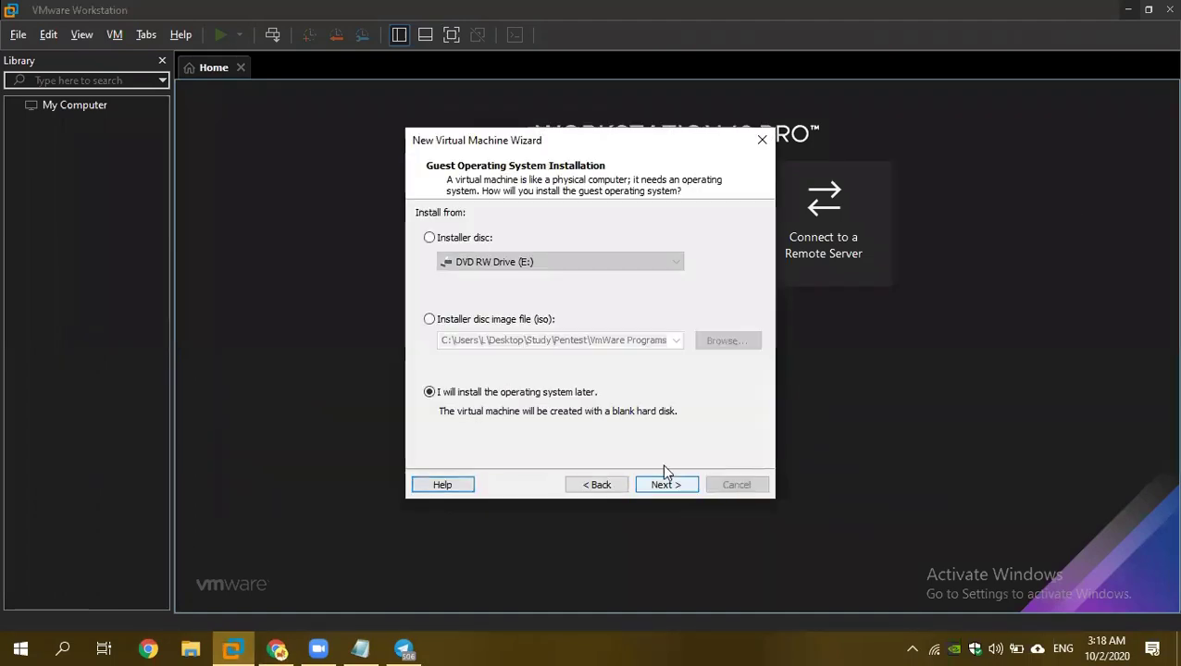
pyautogui.click(493, 320)
pyautogui.click(745, 343)
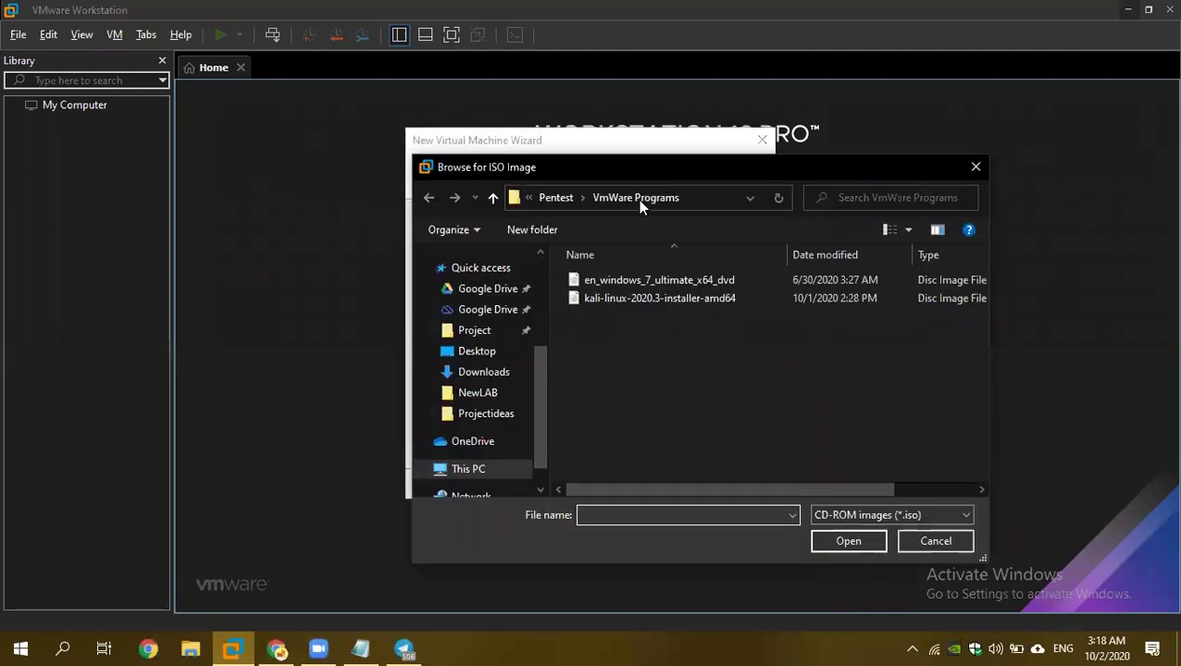
pyautogui.scroll(-3, 478, 338)
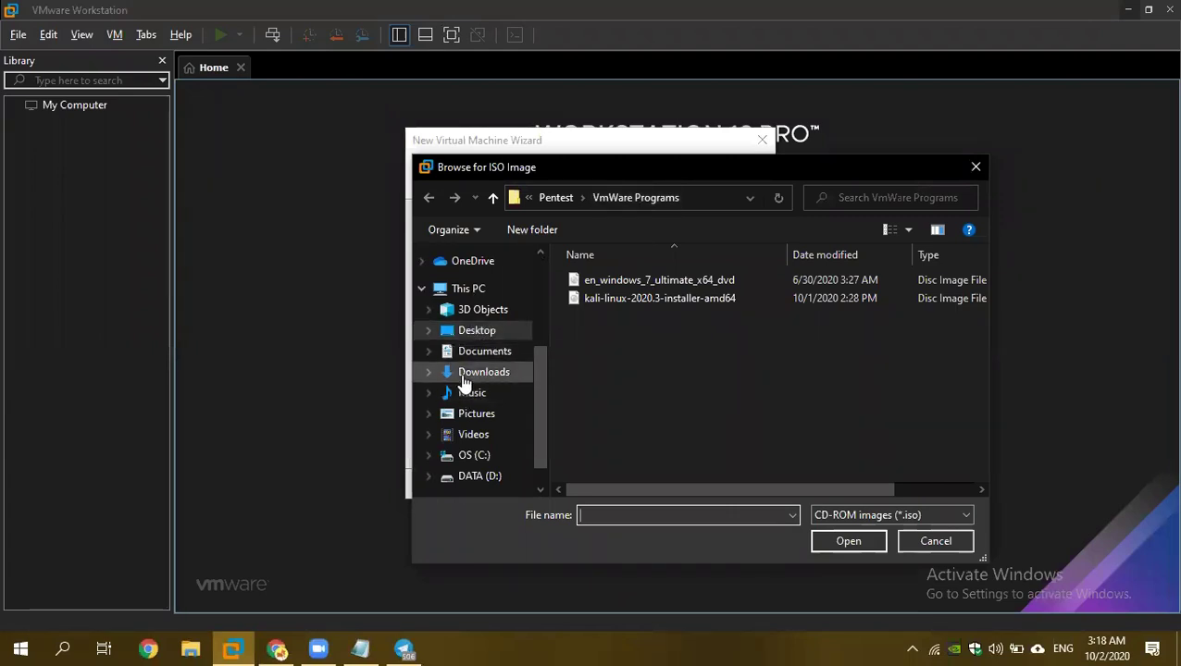
pyautogui.click(464, 379)
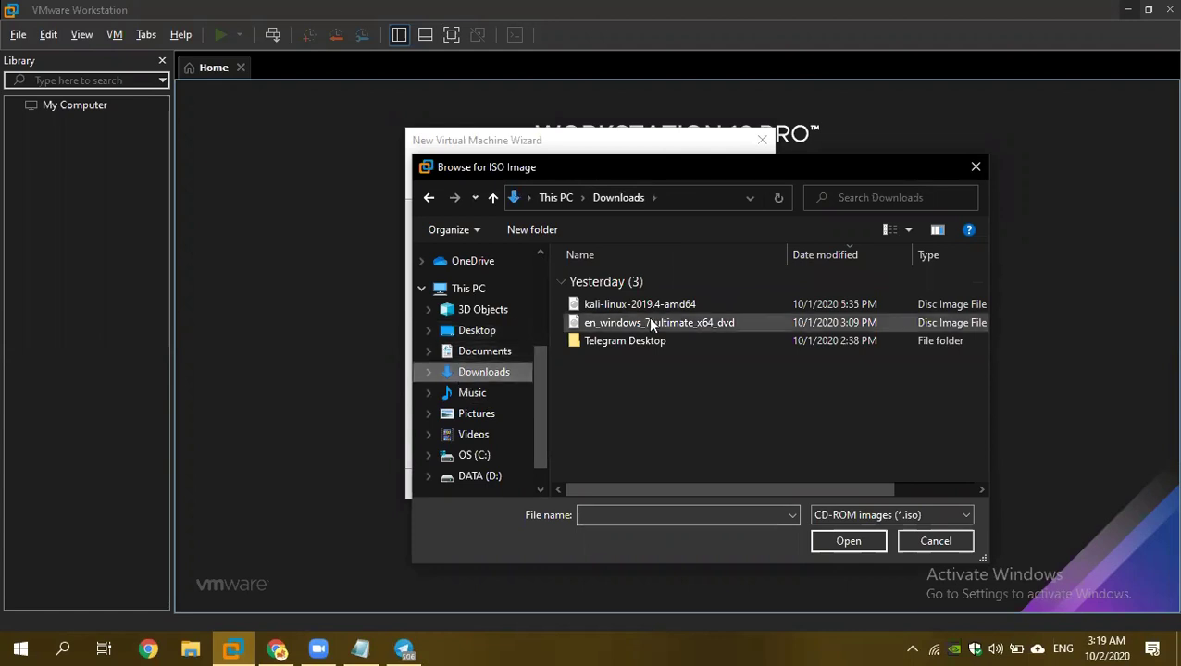
pyautogui.click(641, 306)
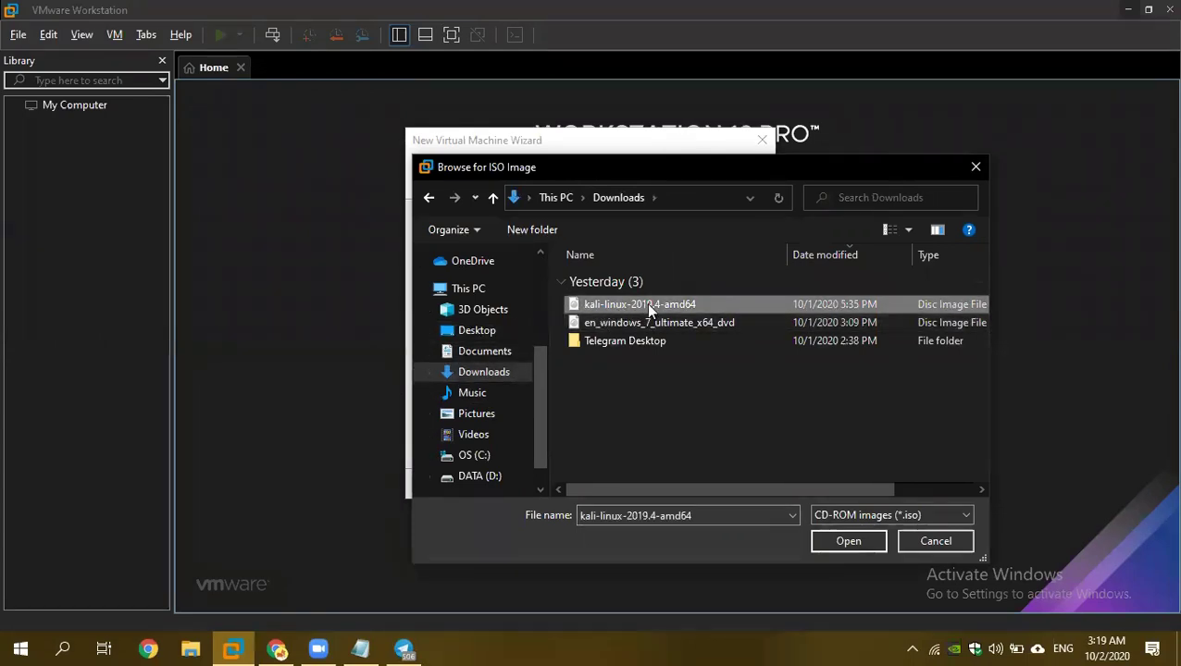
pyautogui.click(848, 542)
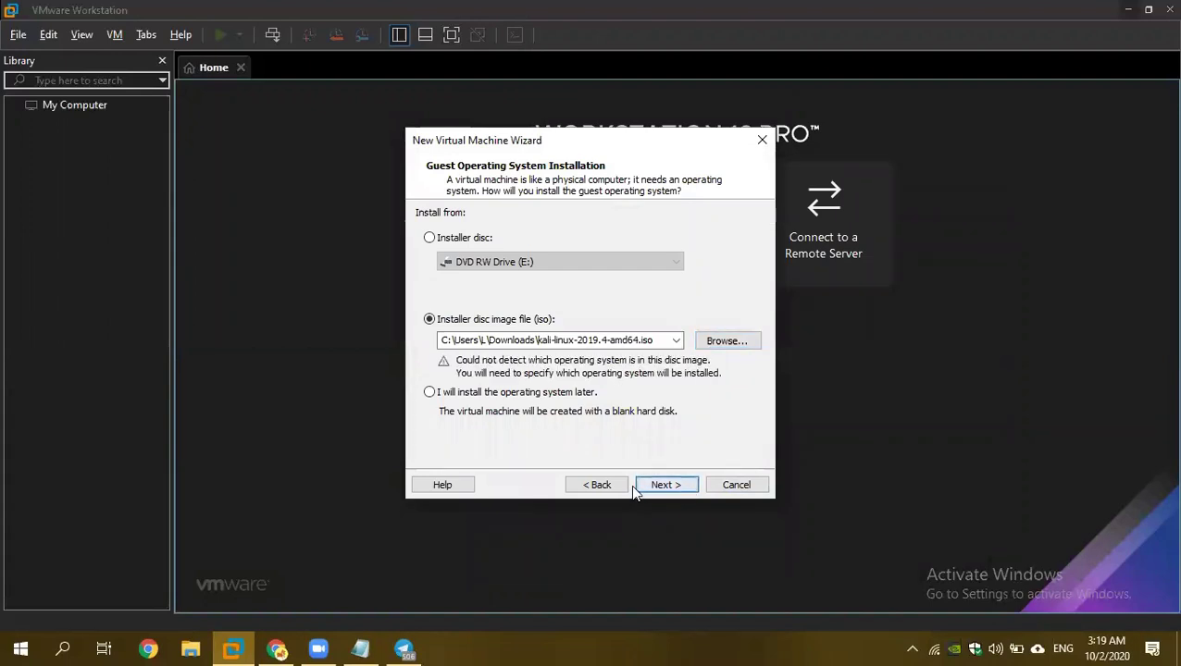
# Choose Linux as the guest operating system with version Debian 7.x 64-bit.
pyautogui.click(664, 485)
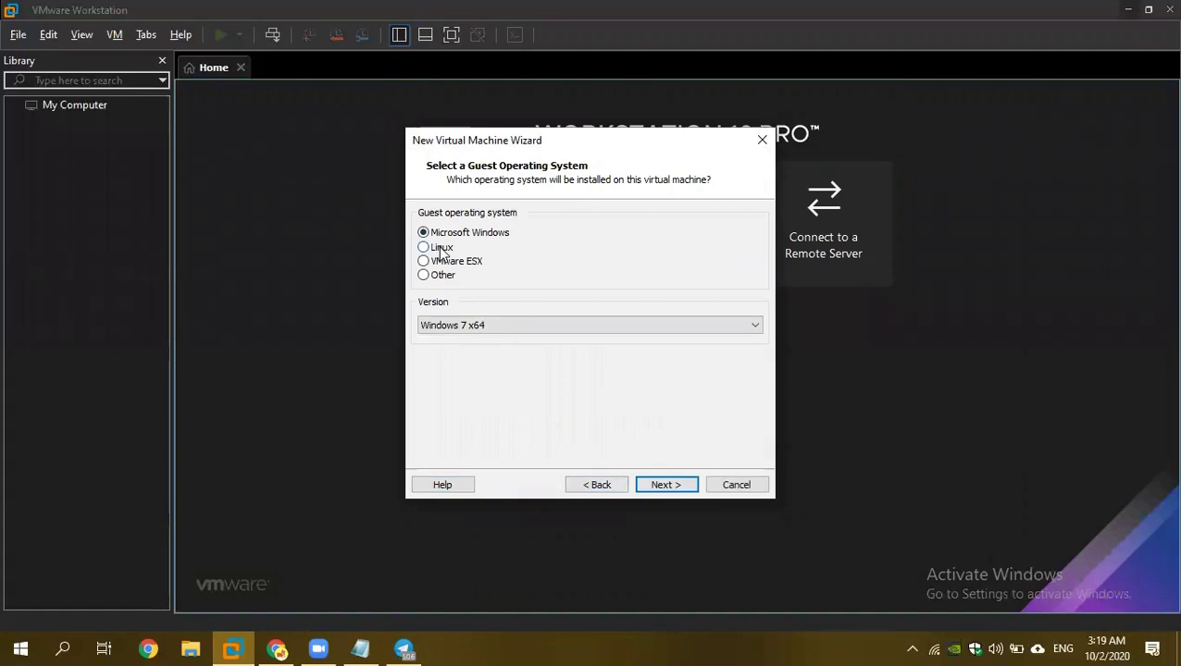
pyautogui.click(441, 250)
pyautogui.click(474, 327)
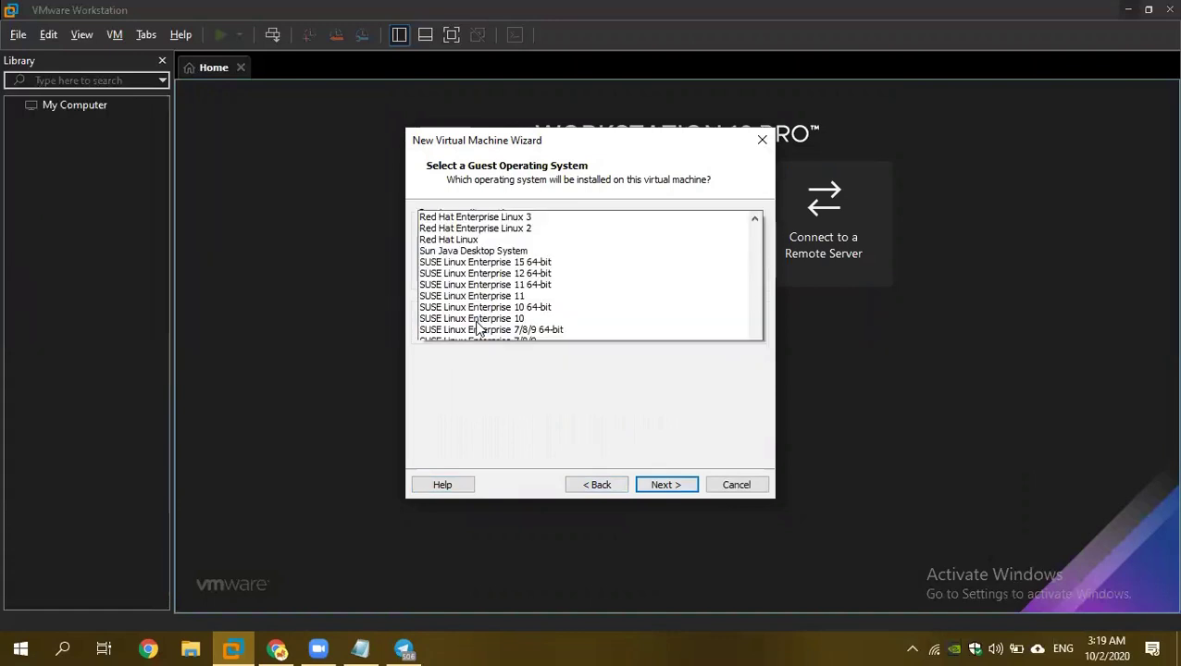
pyautogui.scroll(3, 486, 171)
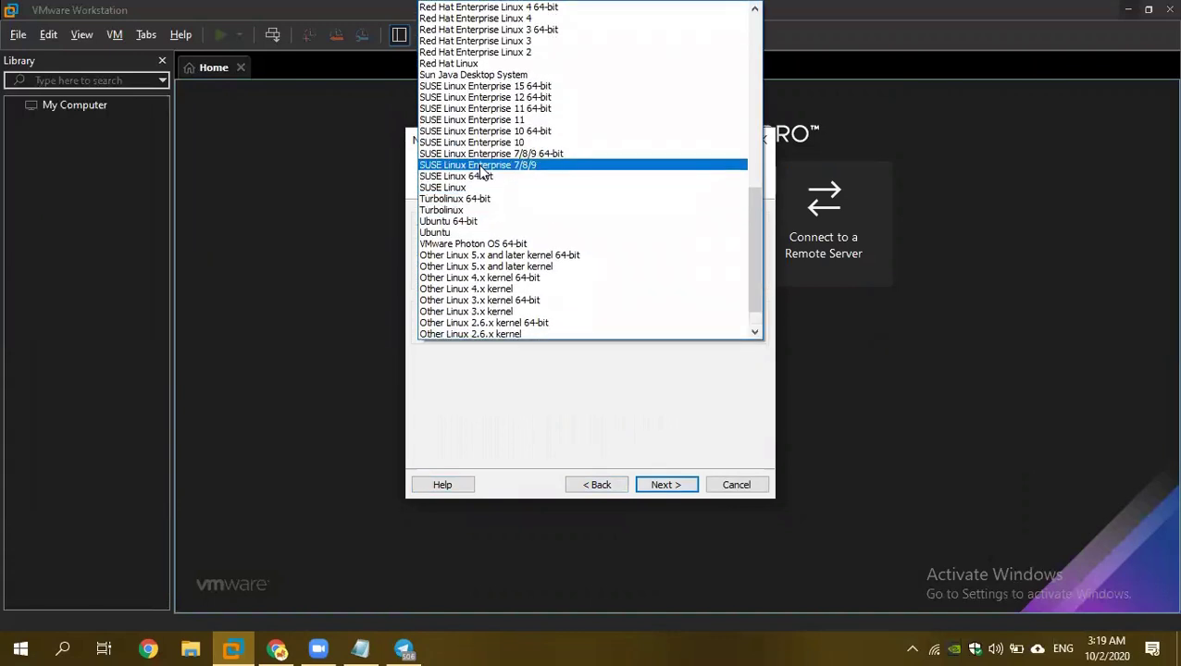
pyautogui.scroll(6, 481, 171)
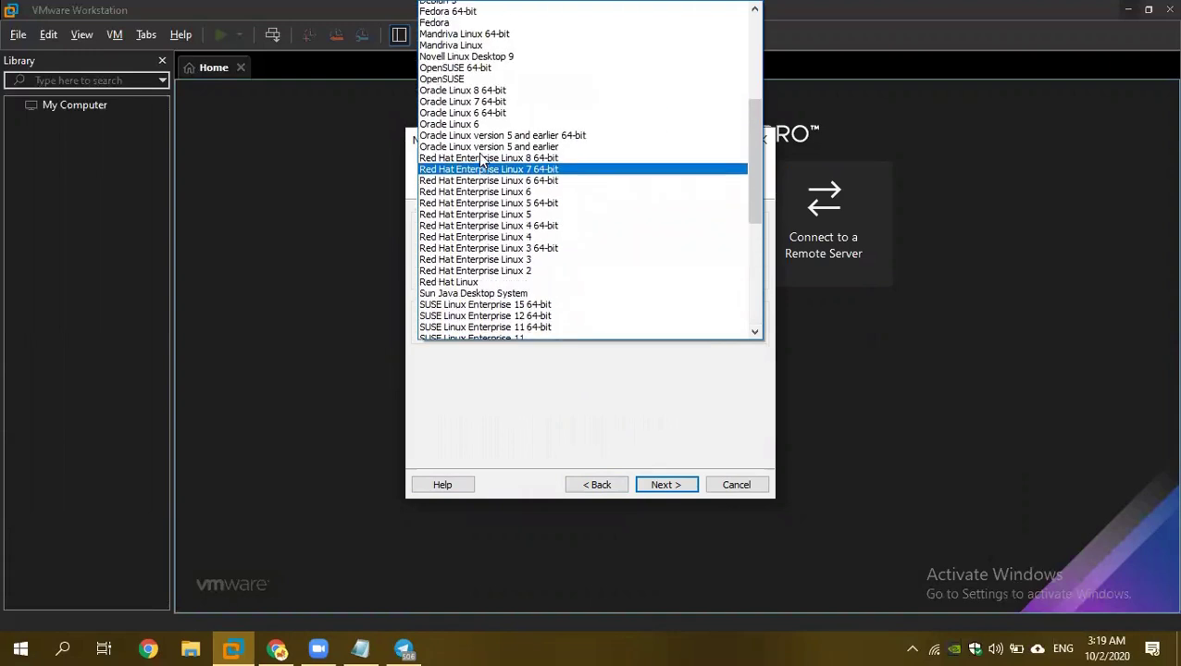
pyautogui.scroll(4, 454, 139)
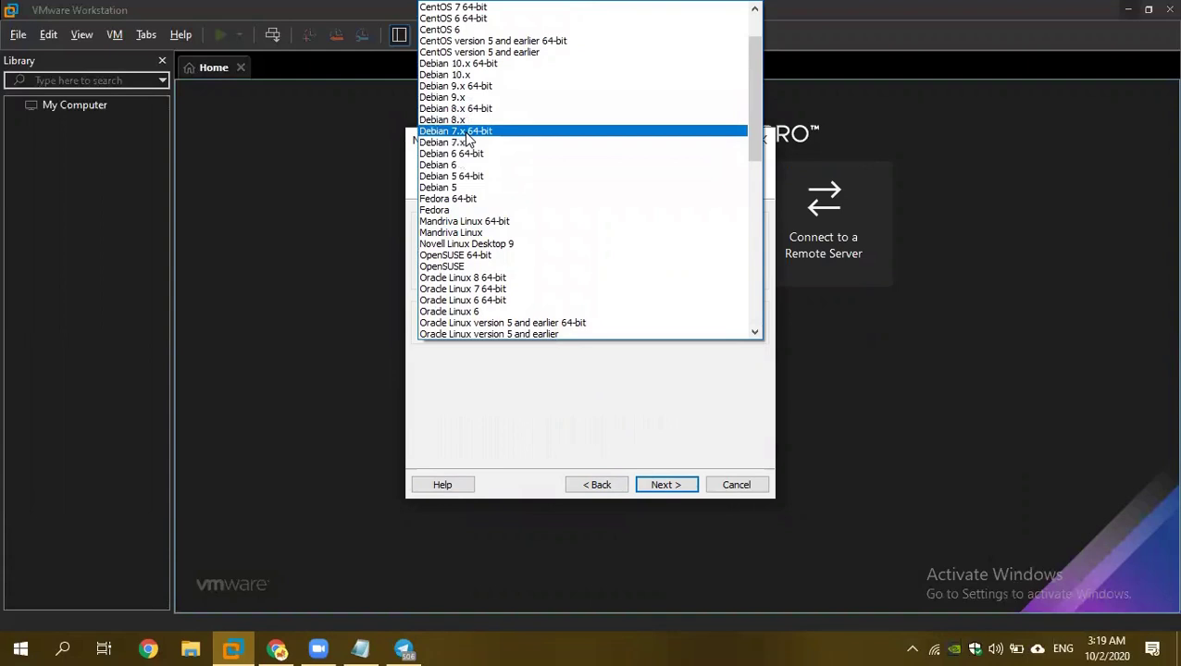
pyautogui.click(472, 134)
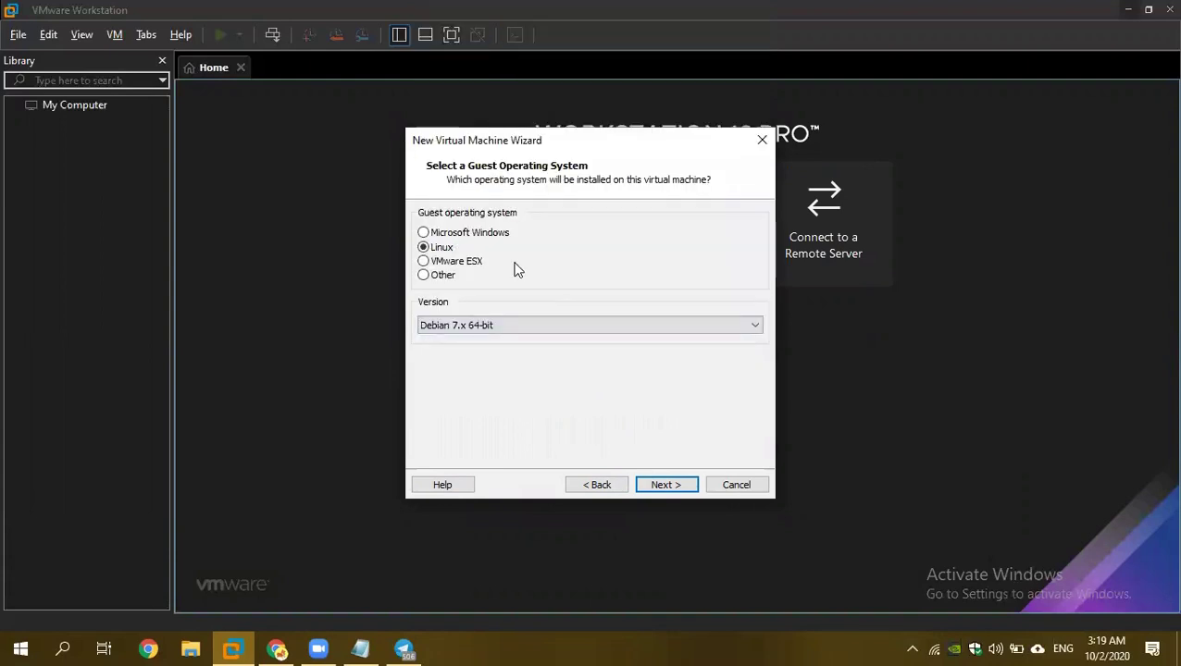
pyautogui.click(654, 485)
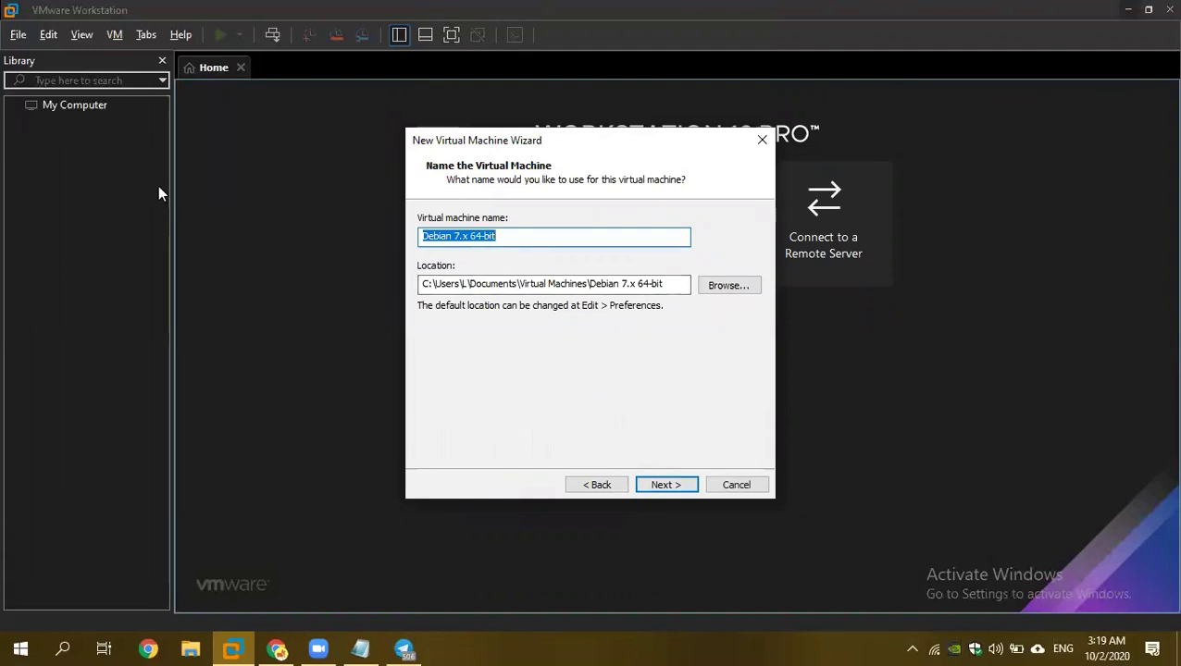
# Set the virtual machine's storage location to D:\ProgramsMe.
pyautogui.write('Kali')
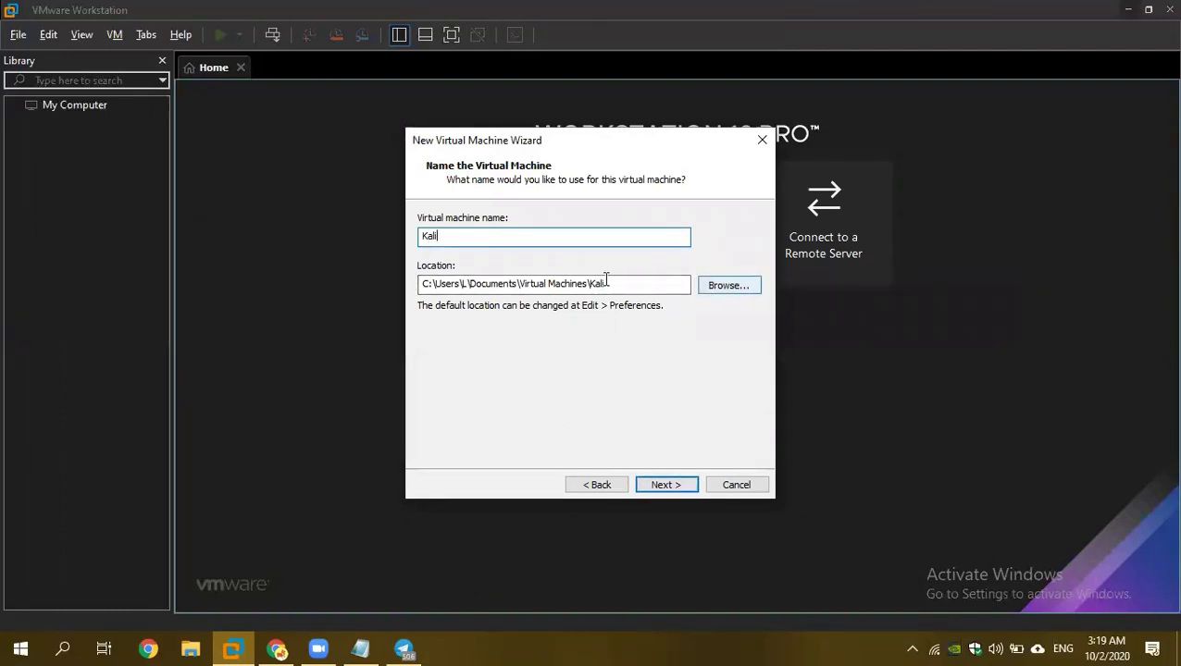
pyautogui.click(727, 286)
pyautogui.scroll(-5, 509, 333)
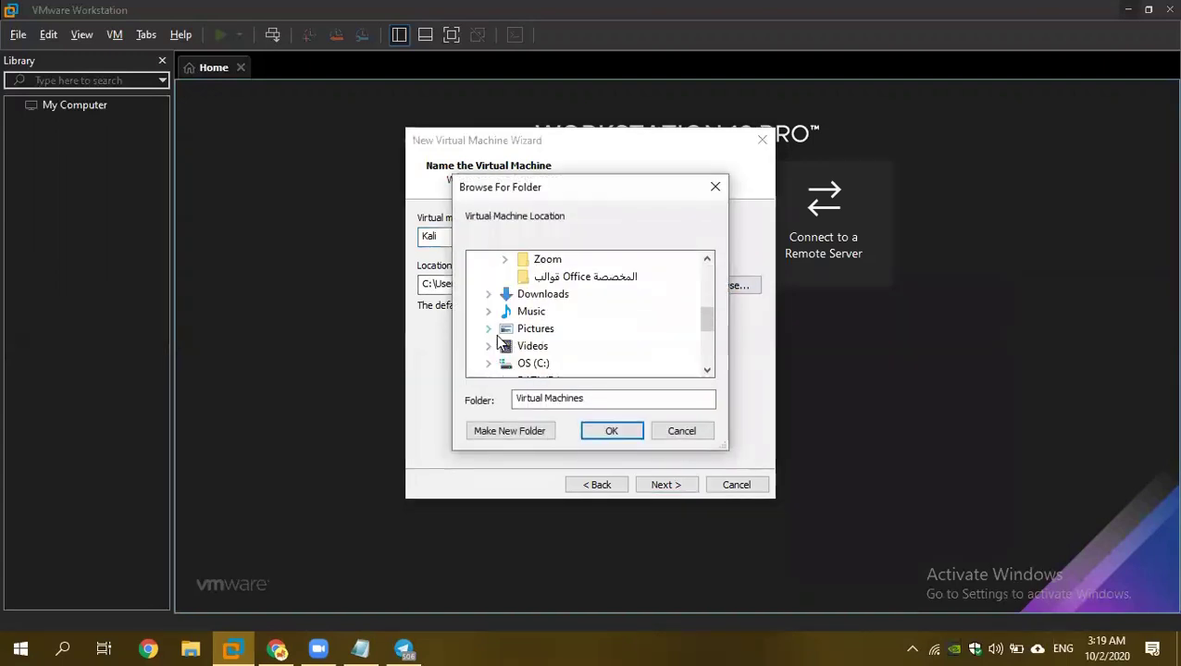
pyautogui.scroll(-2, 501, 345)
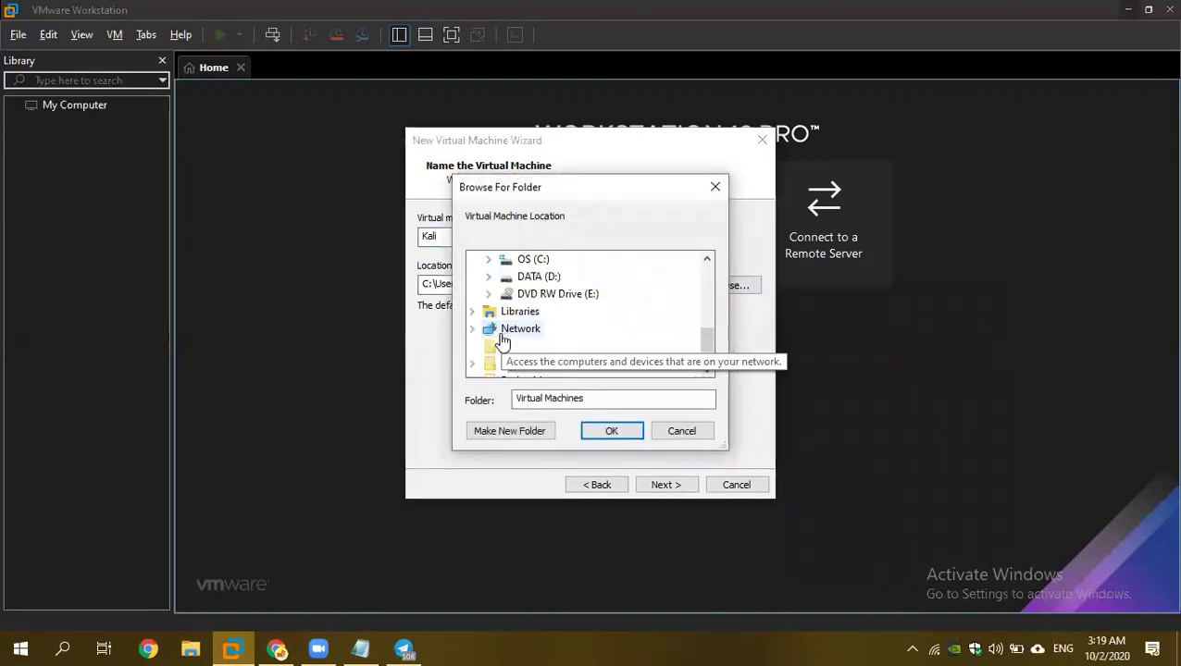
pyautogui.click(488, 277)
pyautogui.scroll(-10, 555, 333)
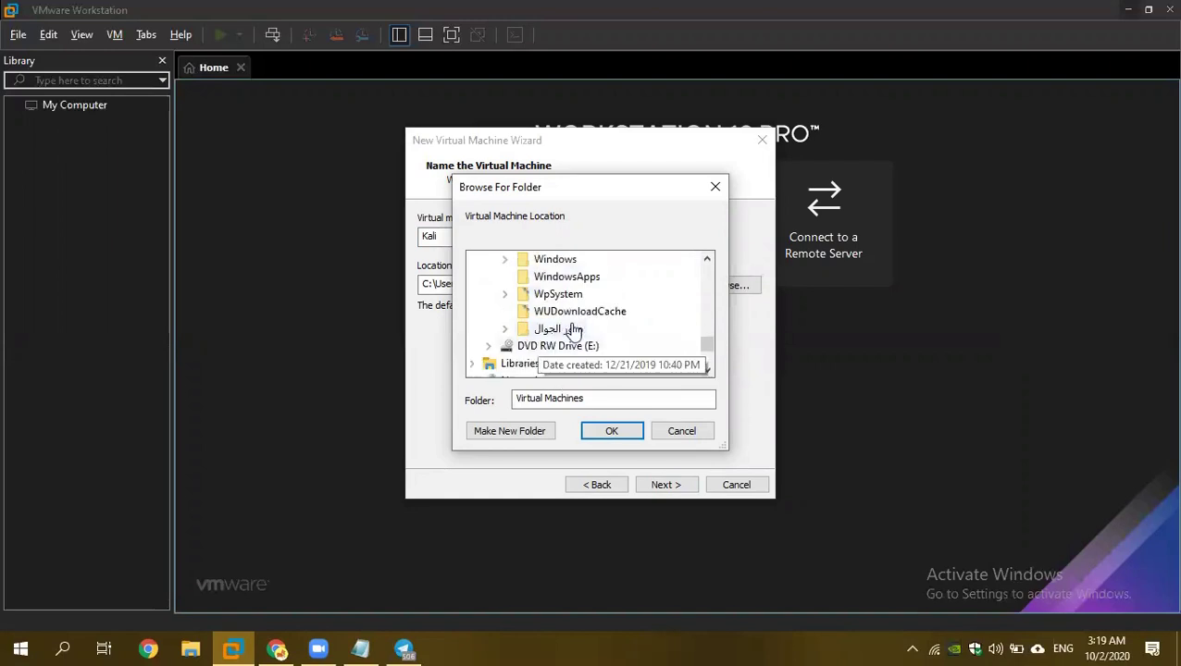
pyautogui.scroll(1, 546, 304)
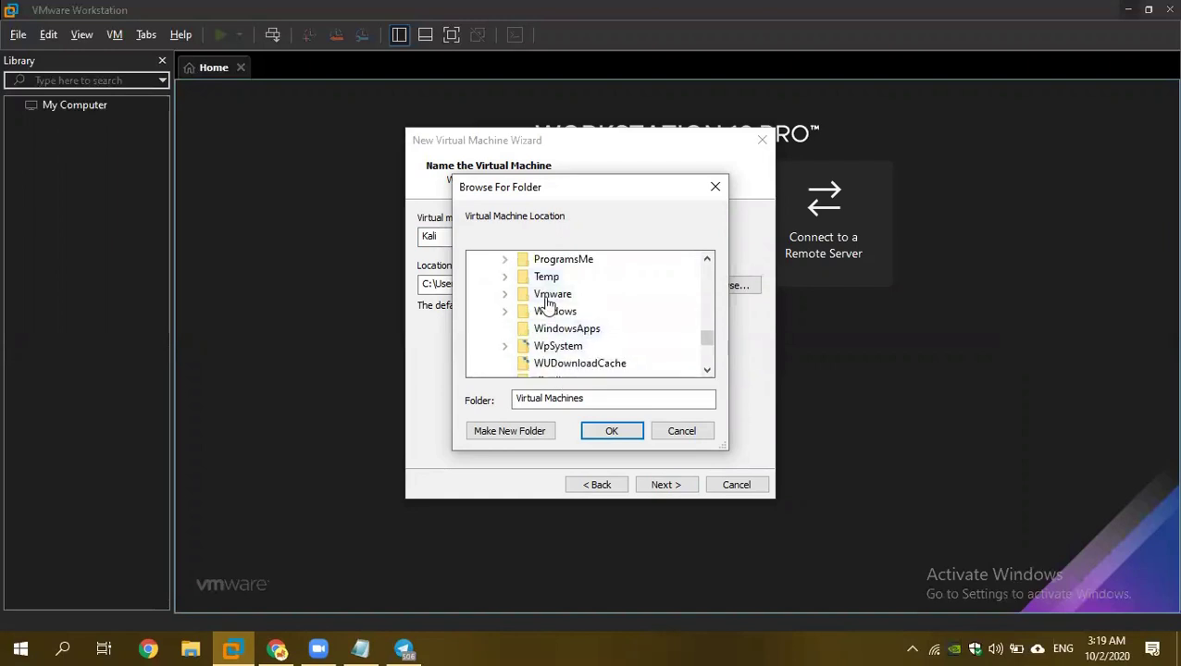
pyautogui.scroll(1, 564, 327)
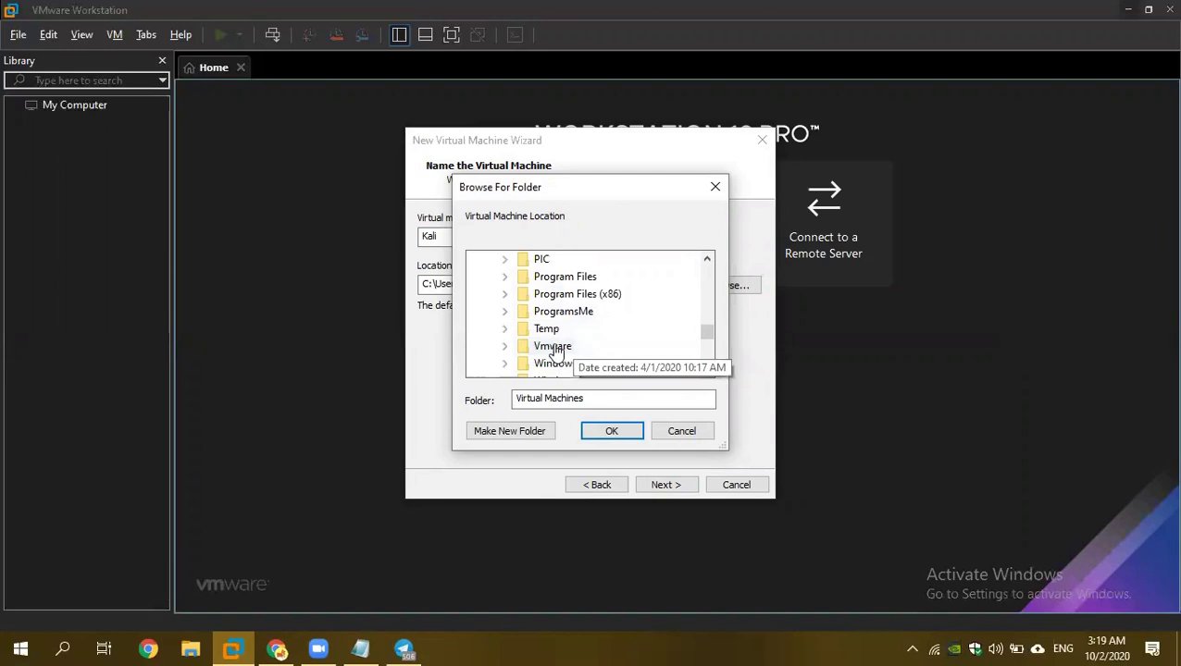
pyautogui.click(553, 347)
pyautogui.click(560, 293)
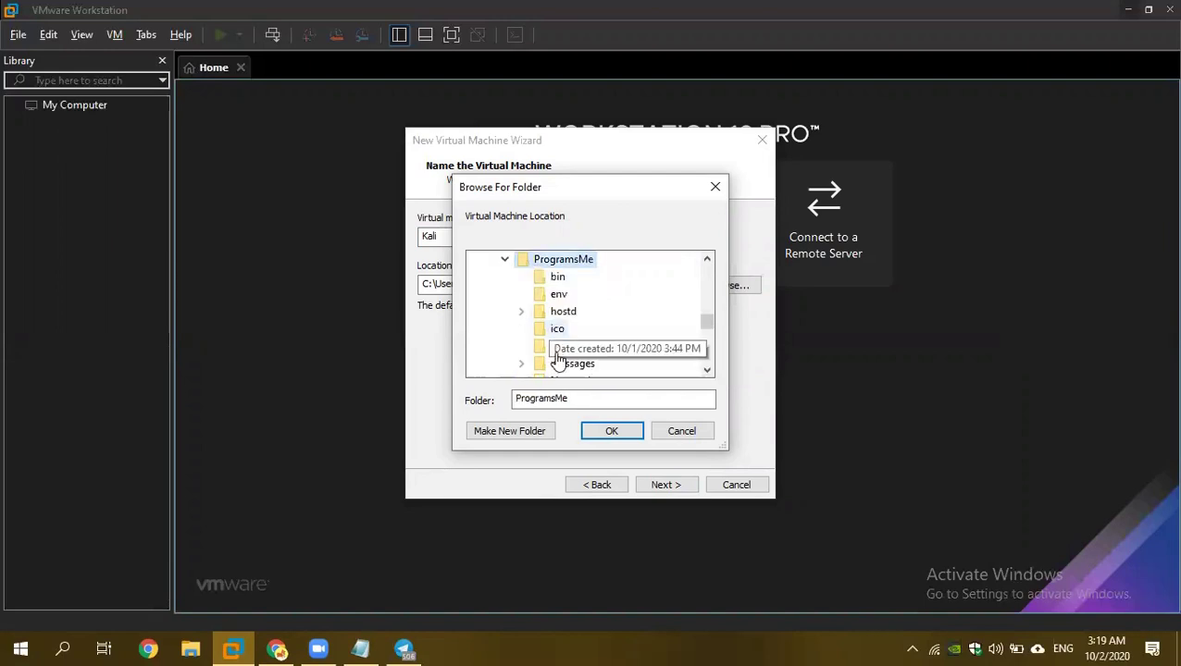
pyautogui.click(611, 433)
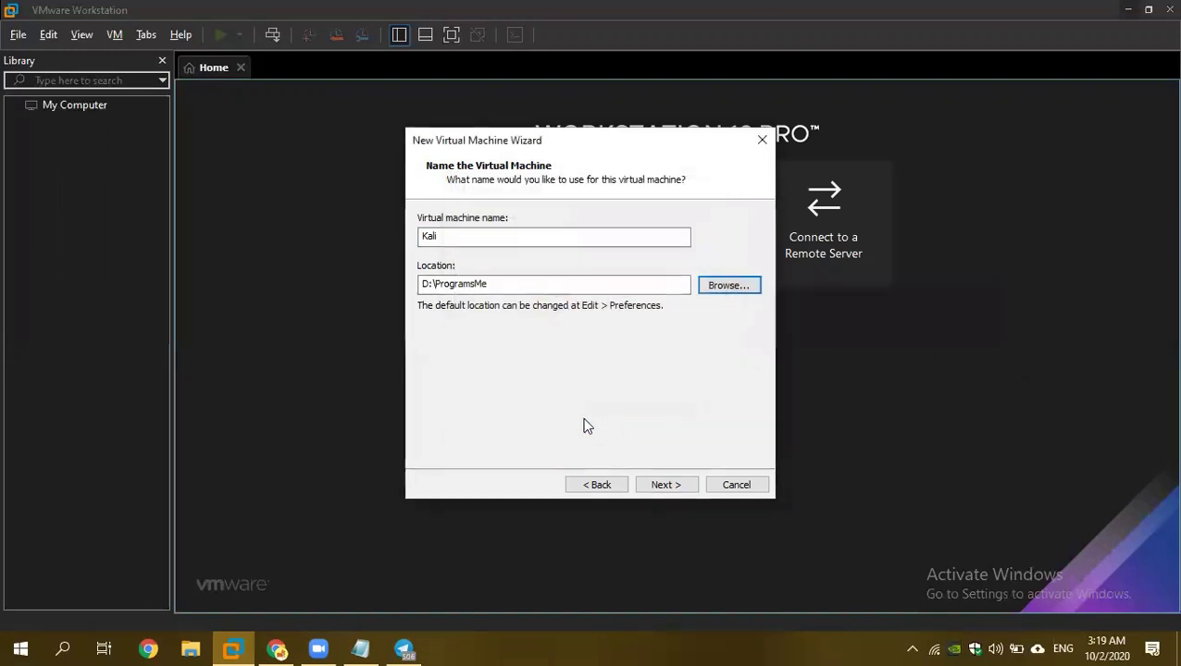
# Rename the machine to Kalii after the already-exists error and continue.
pyautogui.click(664, 488)
pyautogui.click(685, 345)
pyautogui.click(451, 239)
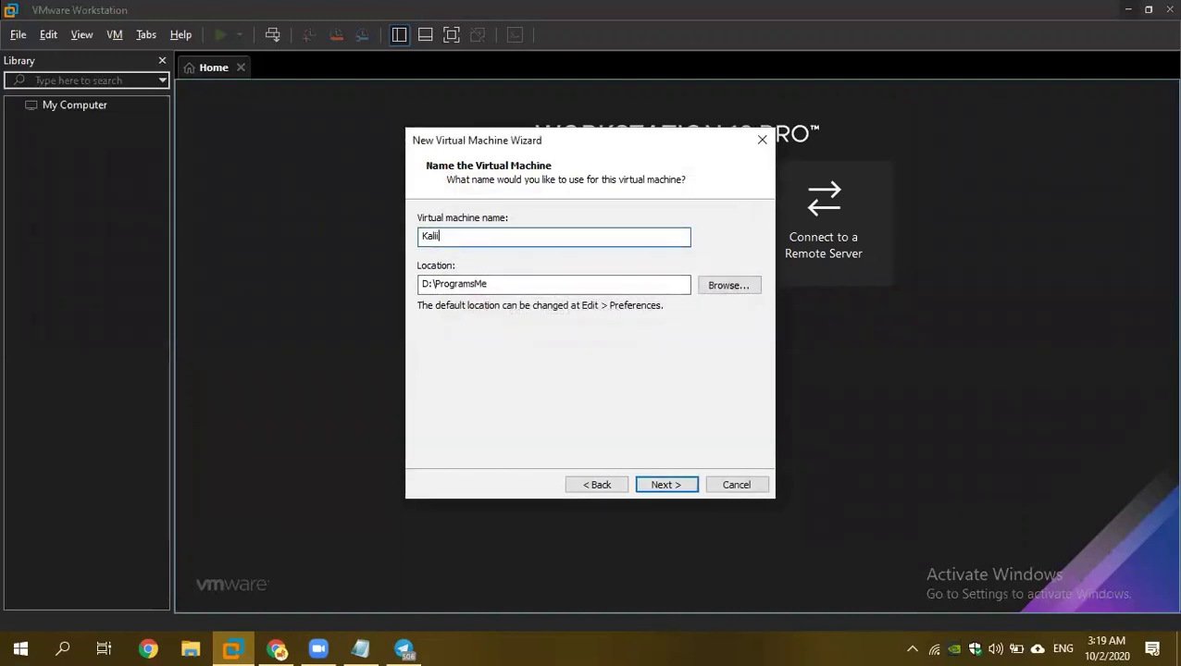
pyautogui.write('i')
pyautogui.click(664, 485)
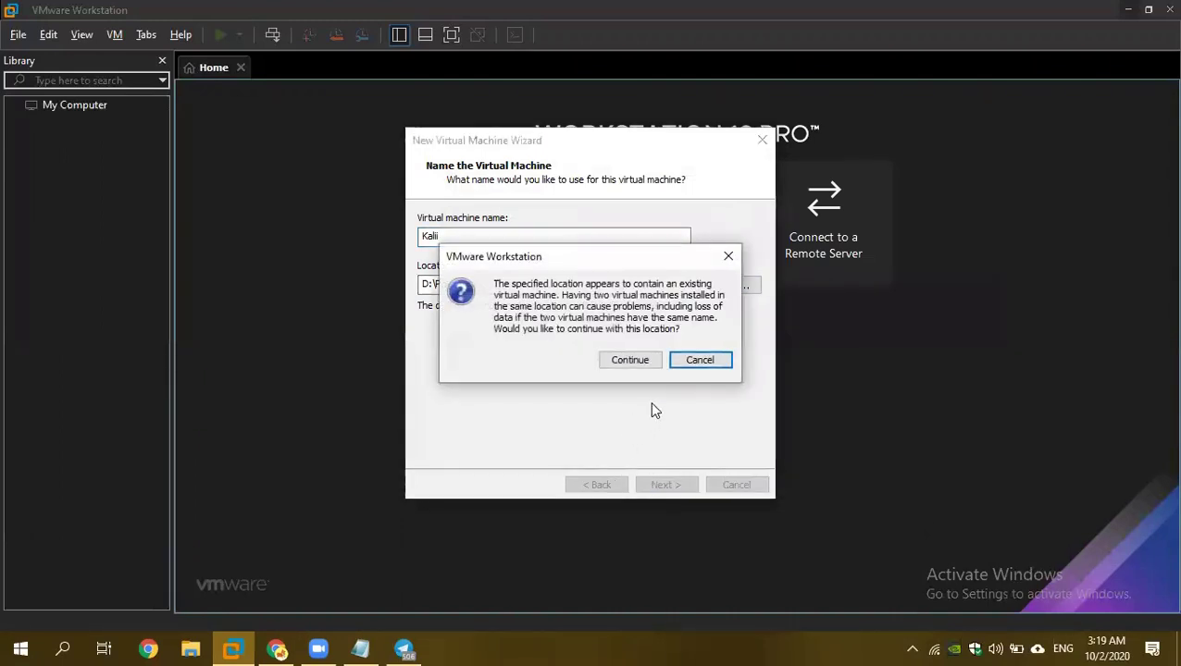
# Accept the existing-machine warning and set the maximum disk size to 50 GB.
pyautogui.click(645, 366)
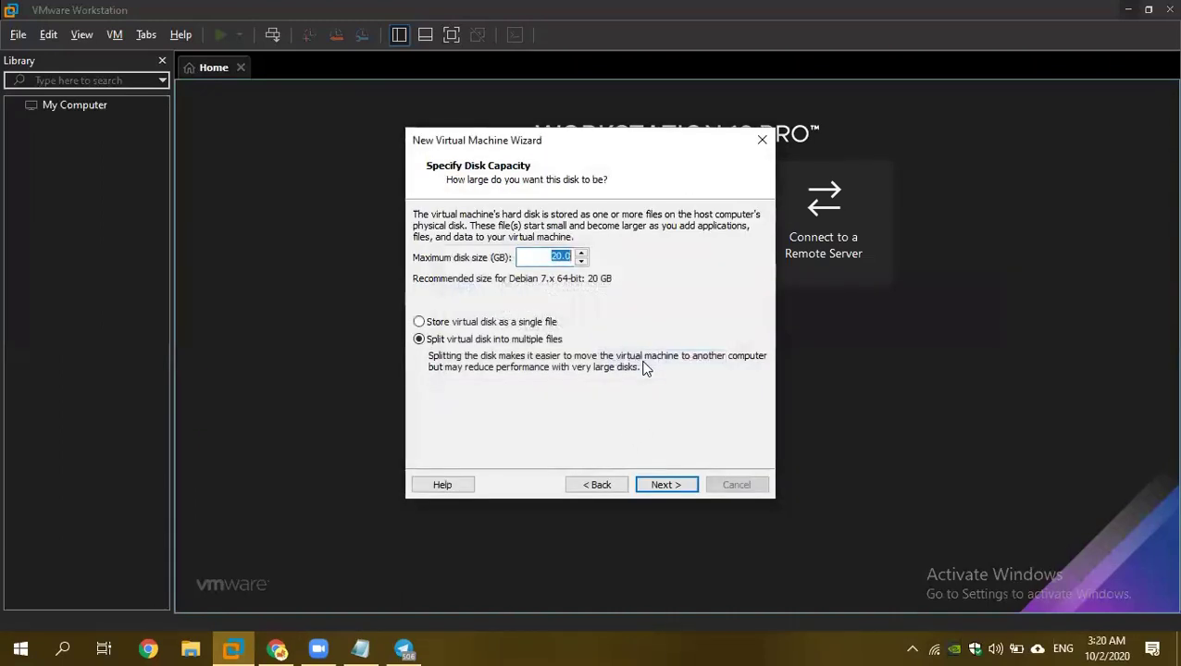
pyautogui.click(581, 253)
pyautogui.click(582, 253)
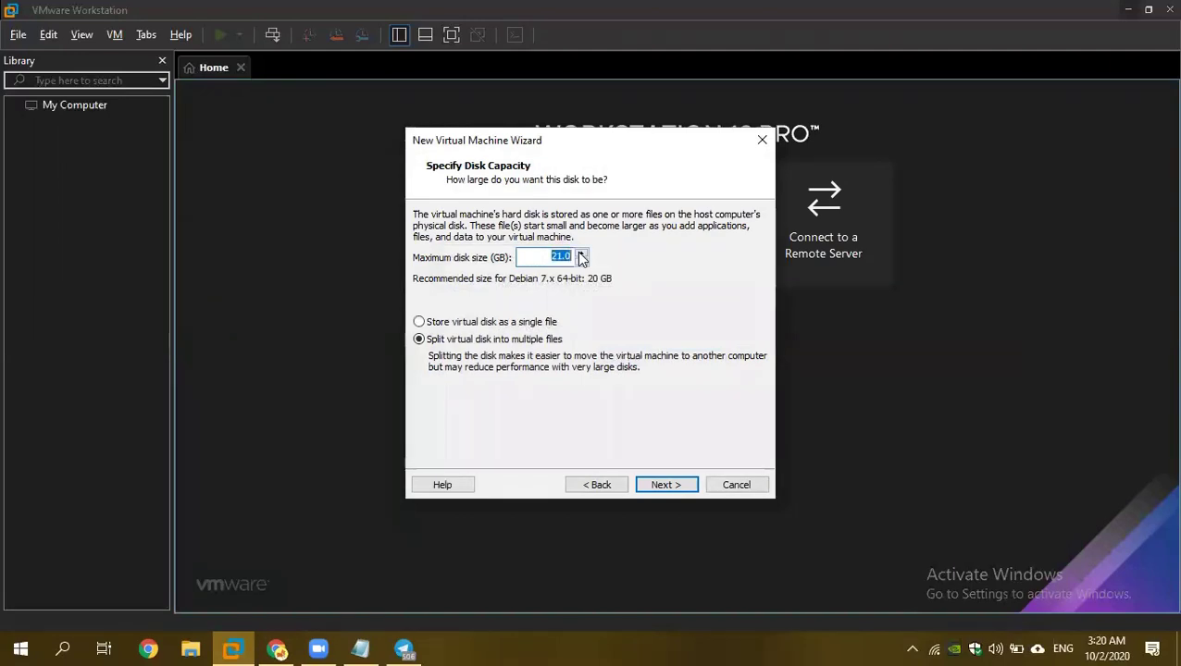
pyautogui.click(581, 254)
pyautogui.click(581, 254)
pyautogui.click(581, 254)
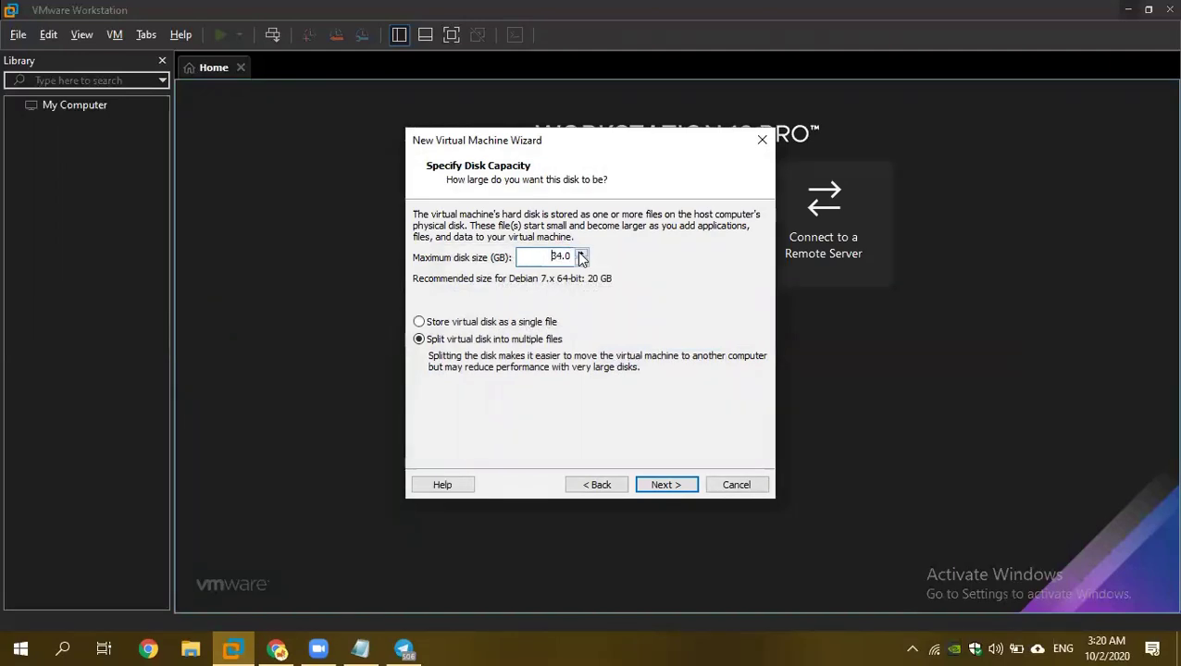
pyautogui.click(581, 253)
pyautogui.click(581, 254)
pyautogui.click(581, 254)
pyautogui.click(582, 253)
pyautogui.click(581, 261)
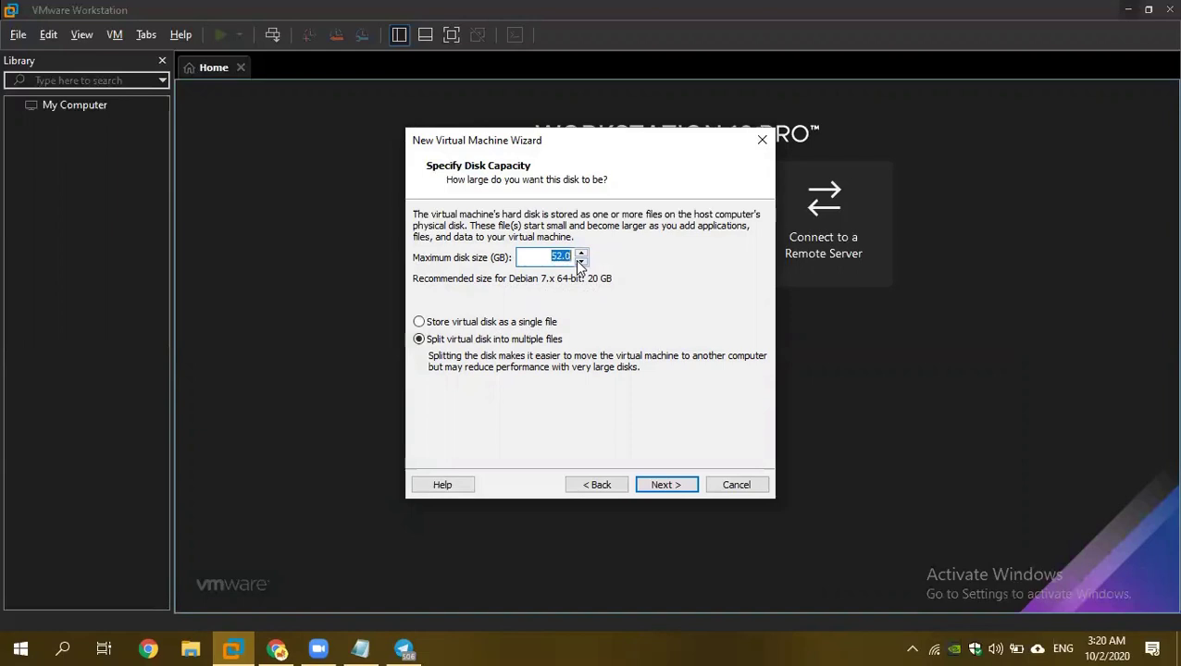
# Review the settings summary and create the Kalii virtual machine.
pyautogui.click(676, 485)
pyautogui.click(675, 485)
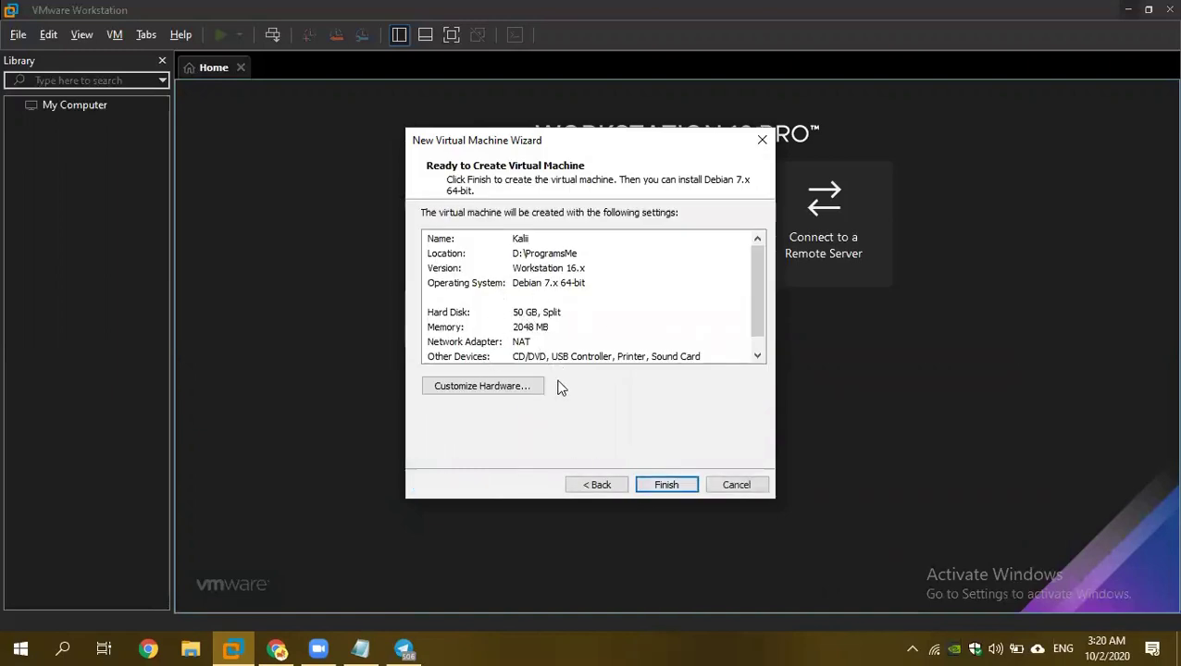
pyautogui.click(663, 486)
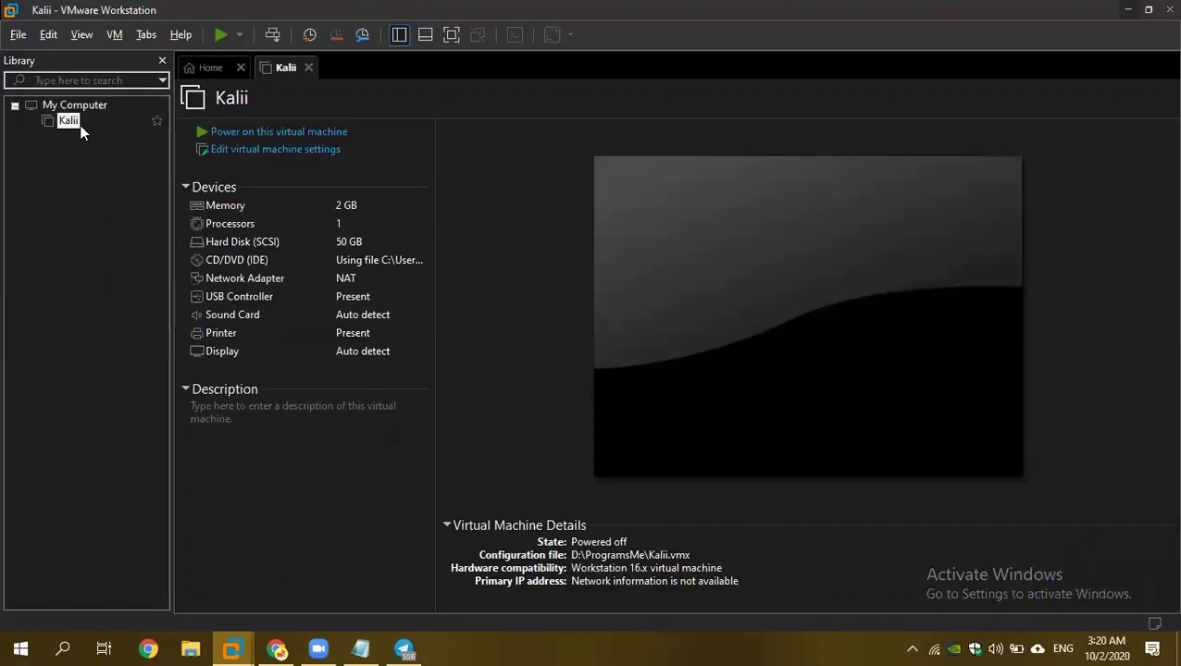
# Power on Kalii and boot the Graphical install entry from the Kali boot menu.
pyautogui.click(213, 134)
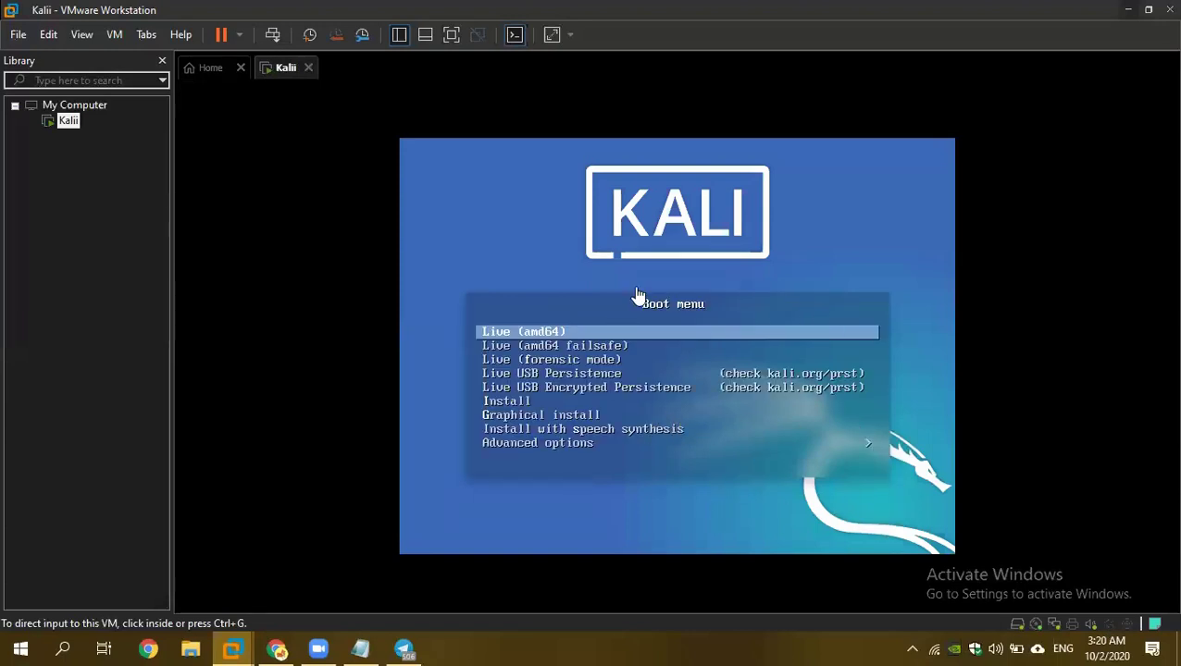
pyautogui.click(820, 224)
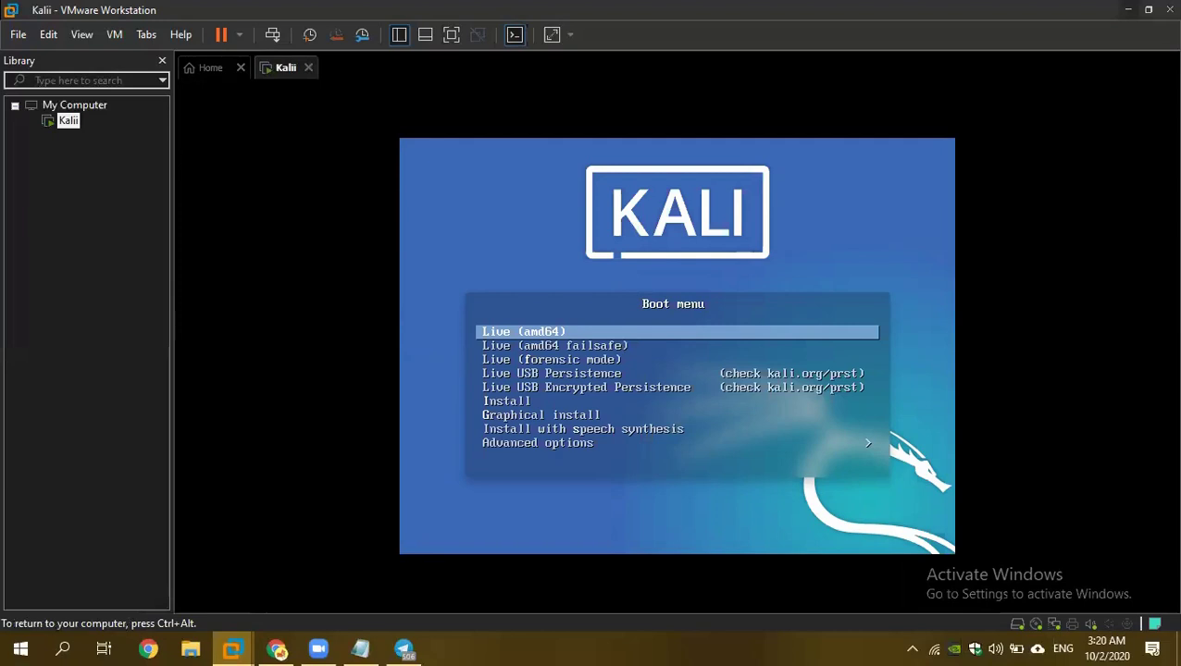
pyautogui.press('Down')
pyautogui.press('Down')
pyautogui.press('Down')
pyautogui.press('Down')
pyautogui.press('Down')
pyautogui.press('Down')
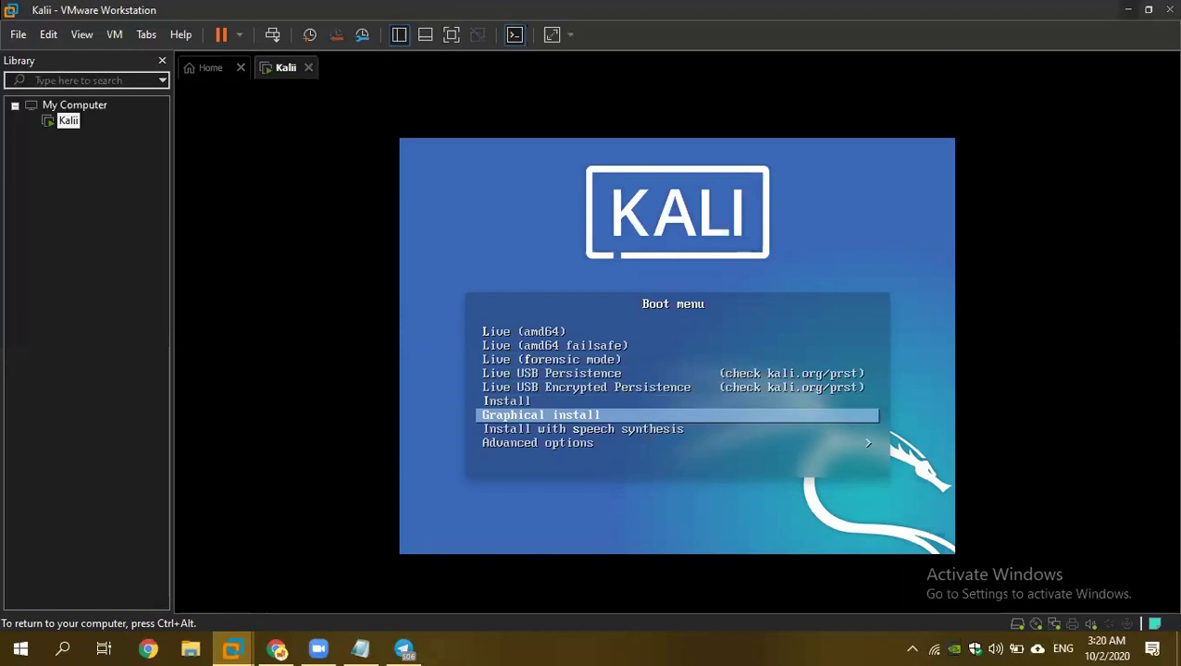
pyautogui.press('Return')
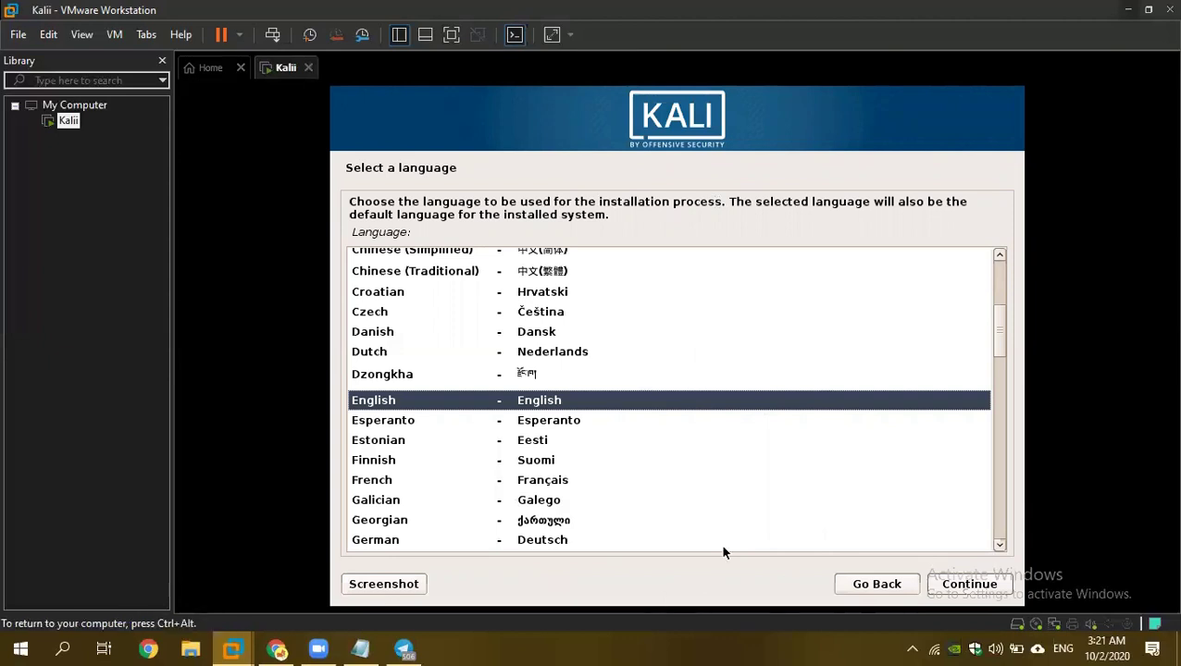
# Accept English, United States and the American English keymap in the Kali installer.
pyautogui.click(967, 585)
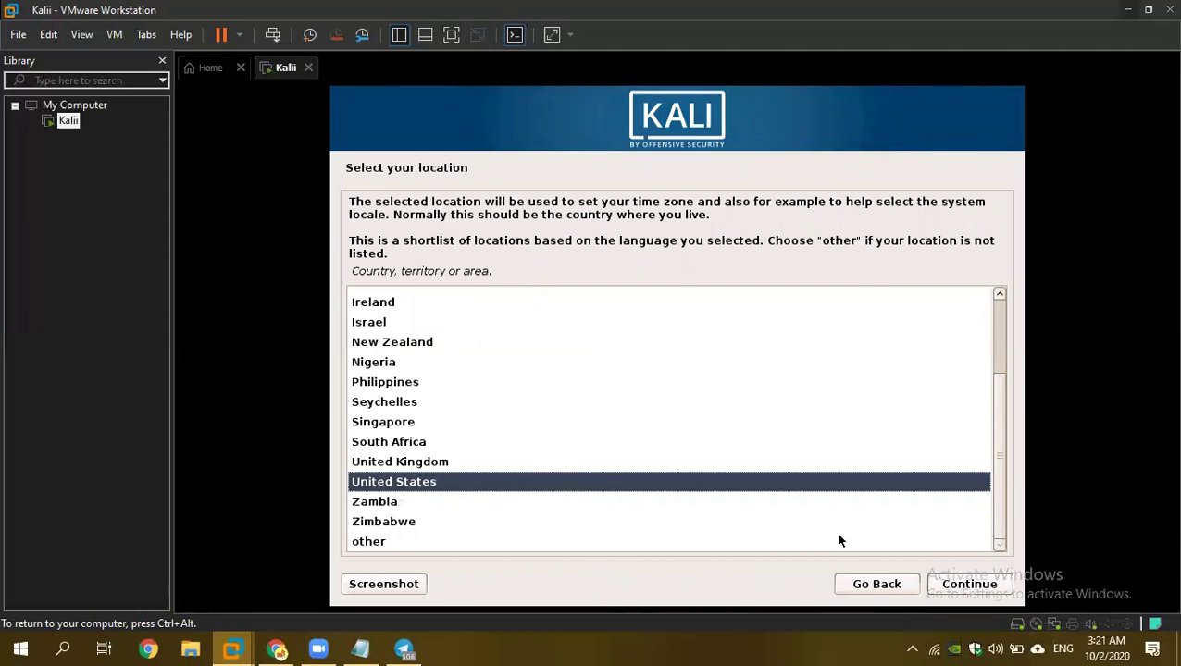
pyautogui.click(969, 583)
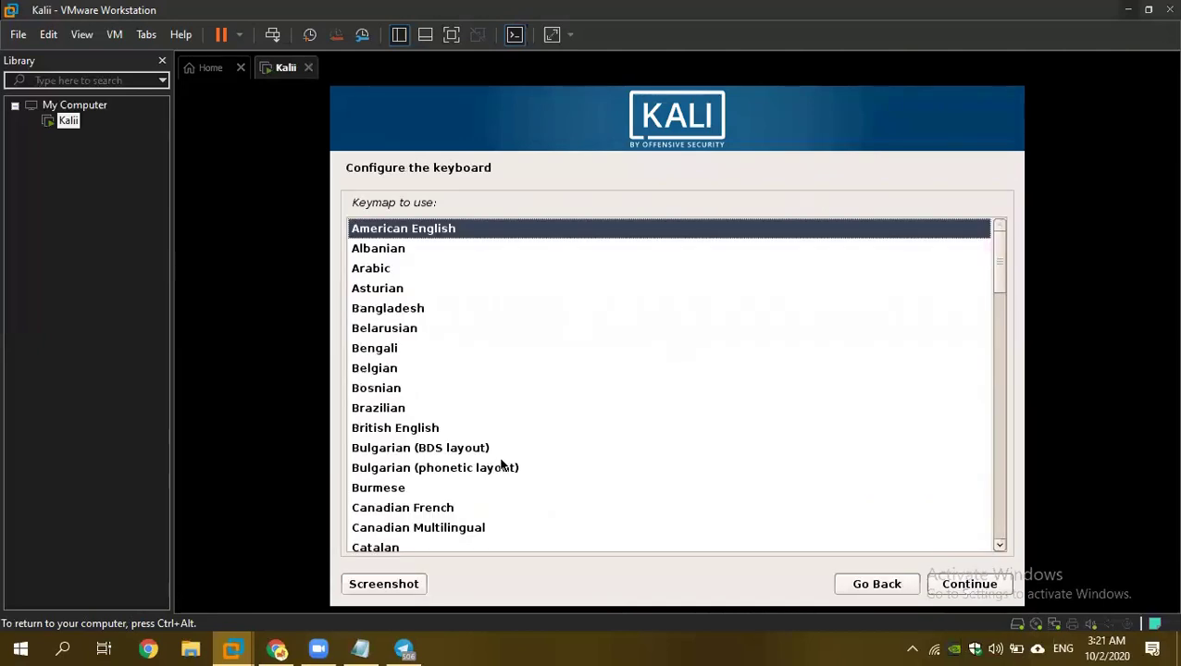
pyautogui.click(973, 587)
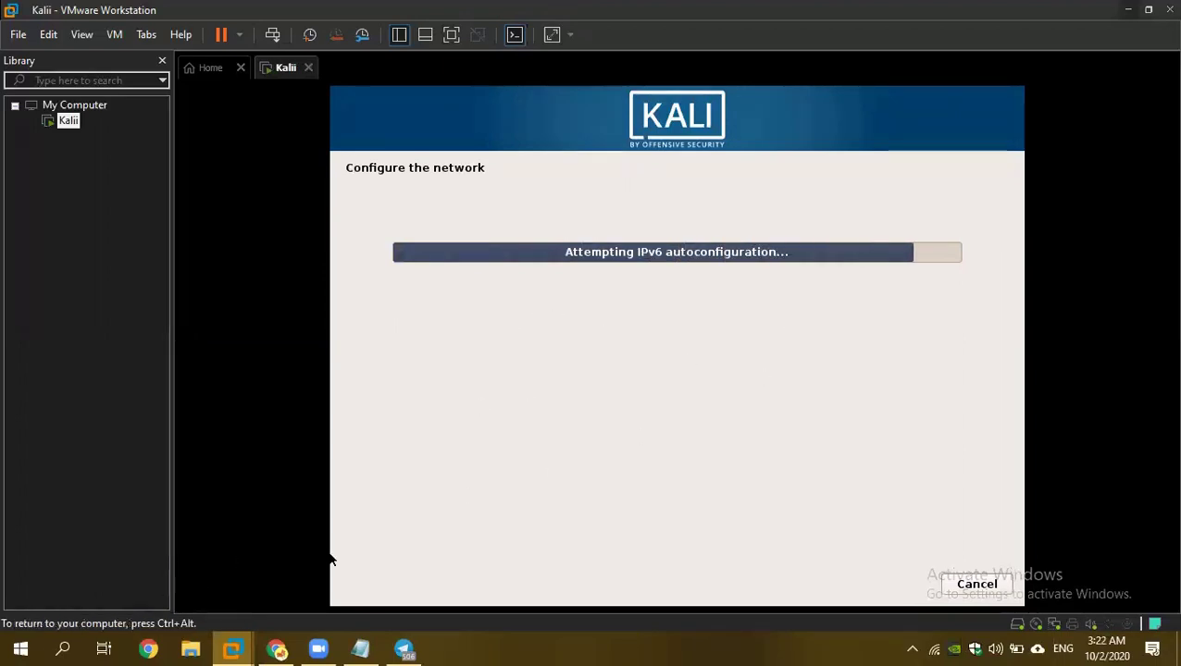
pyautogui.click(279, 648)
# Switch to the Google Drive OS folder and check the Win2k3 folder's actions menu.
pyautogui.click(706, 13)
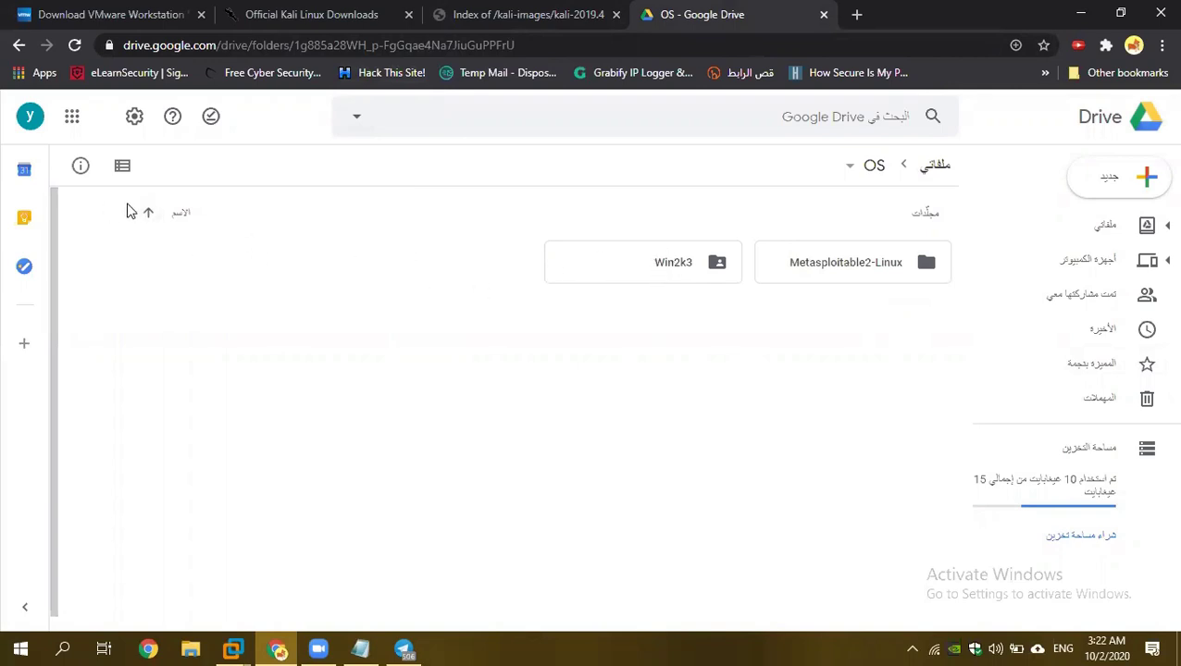
pyautogui.rightClick(668, 277)
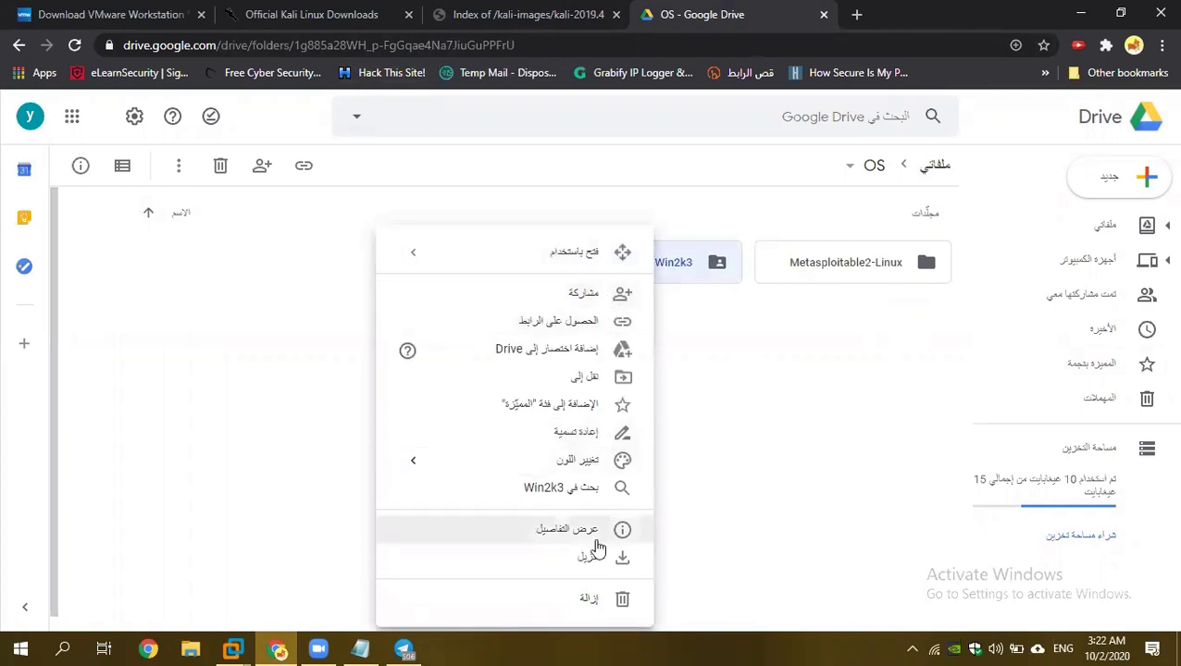
pyautogui.click(830, 295)
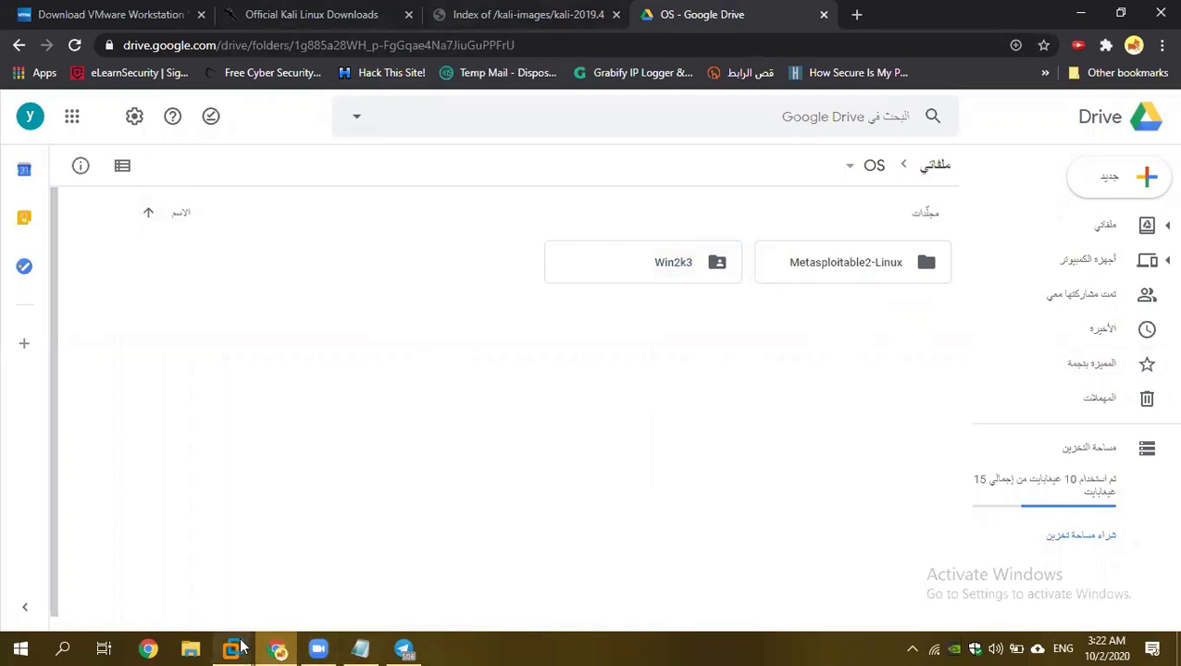
# Keep hostname kali, leave the domain empty, and enter and confirm the root password.
pyautogui.moveTo(234, 648)
pyautogui.click(287, 583)
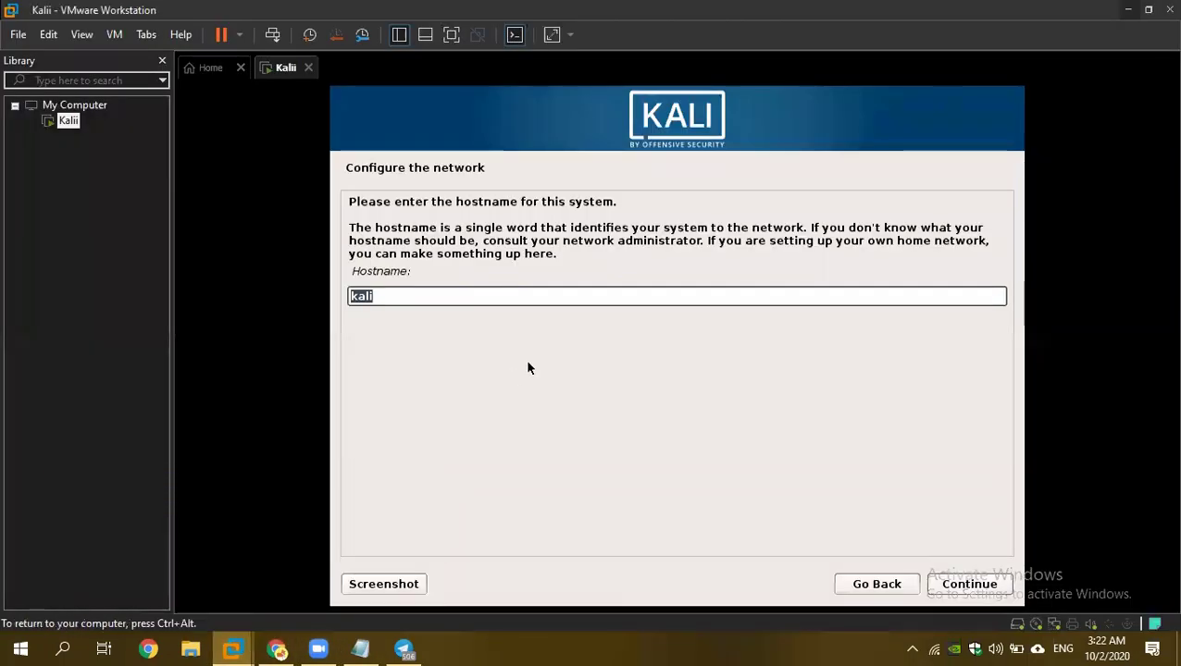
pyautogui.click(992, 589)
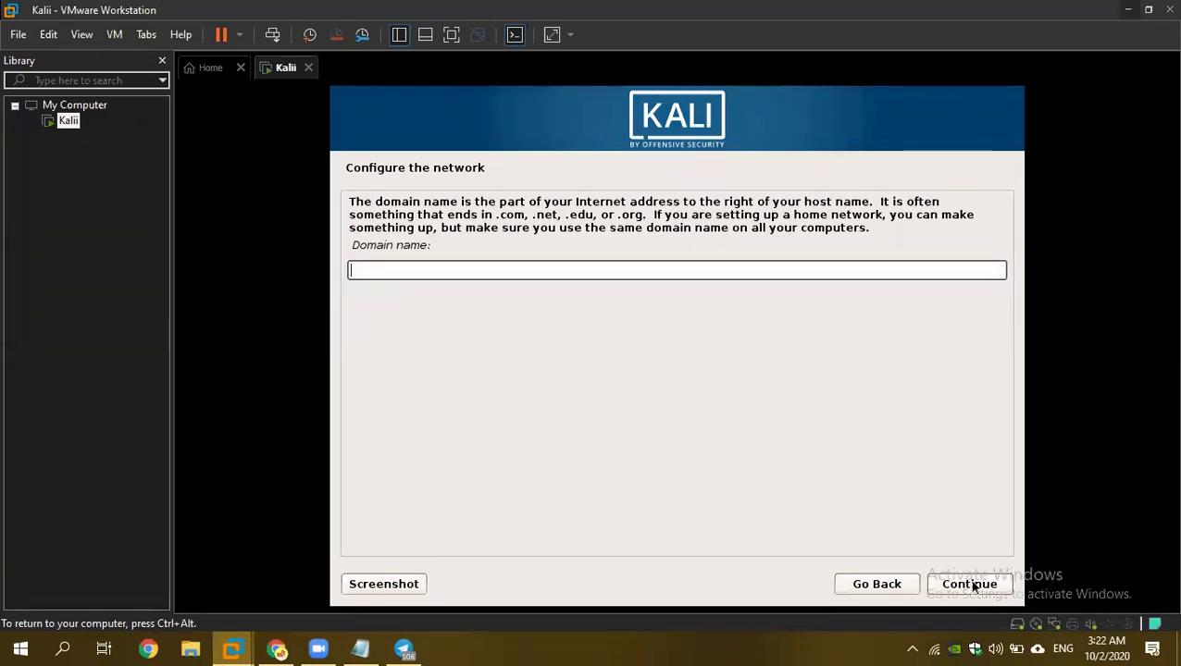
pyautogui.click(972, 584)
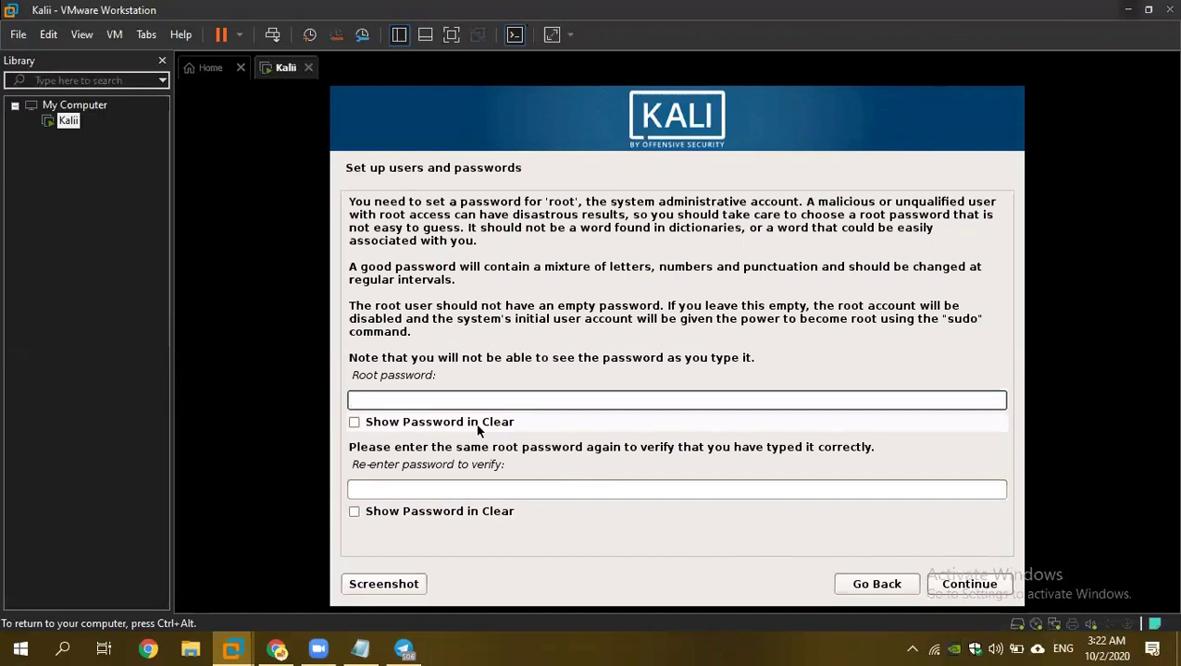
pyautogui.write('toor')
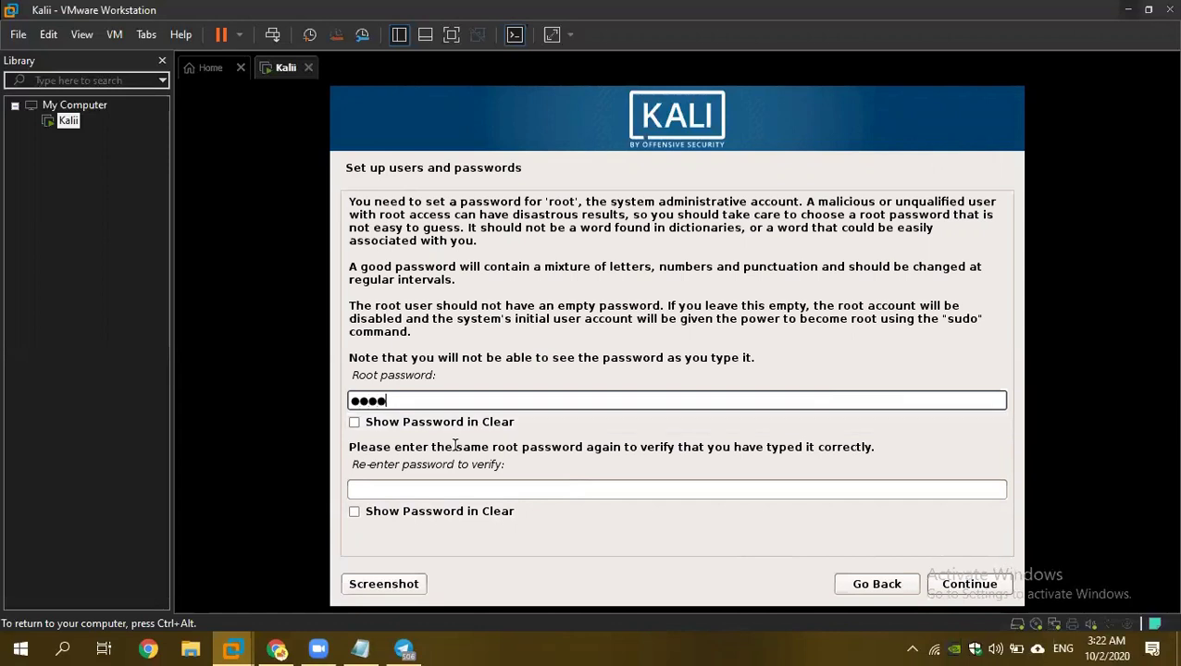
pyautogui.click(459, 489)
pyautogui.write('toor')
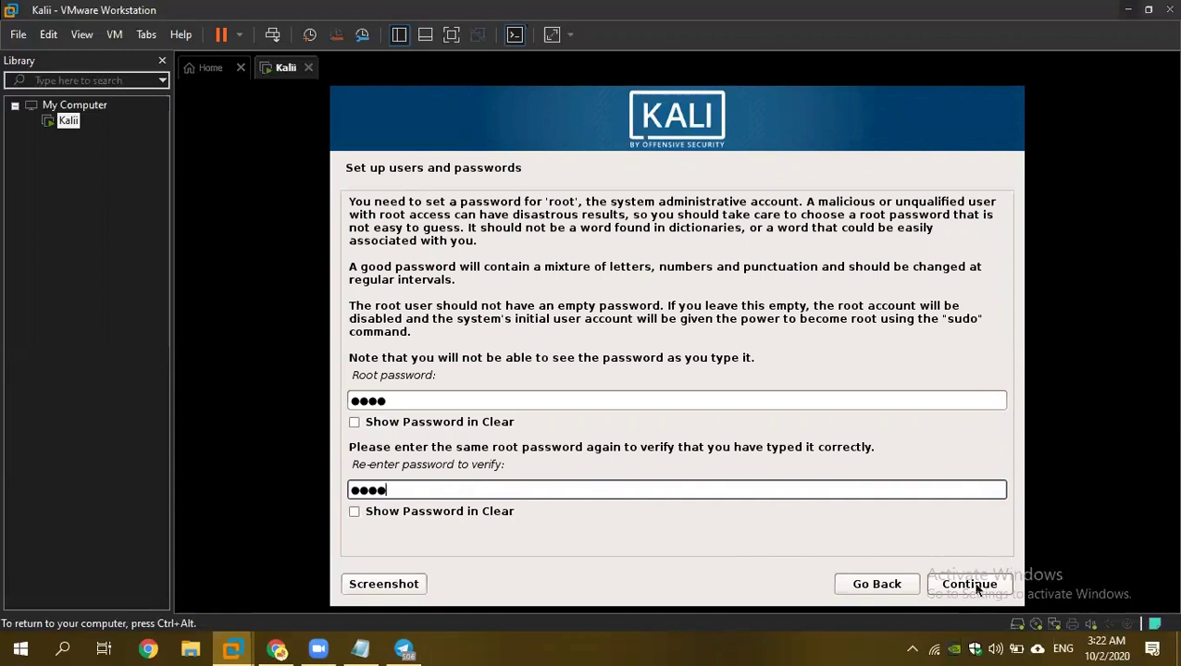
pyautogui.click(976, 587)
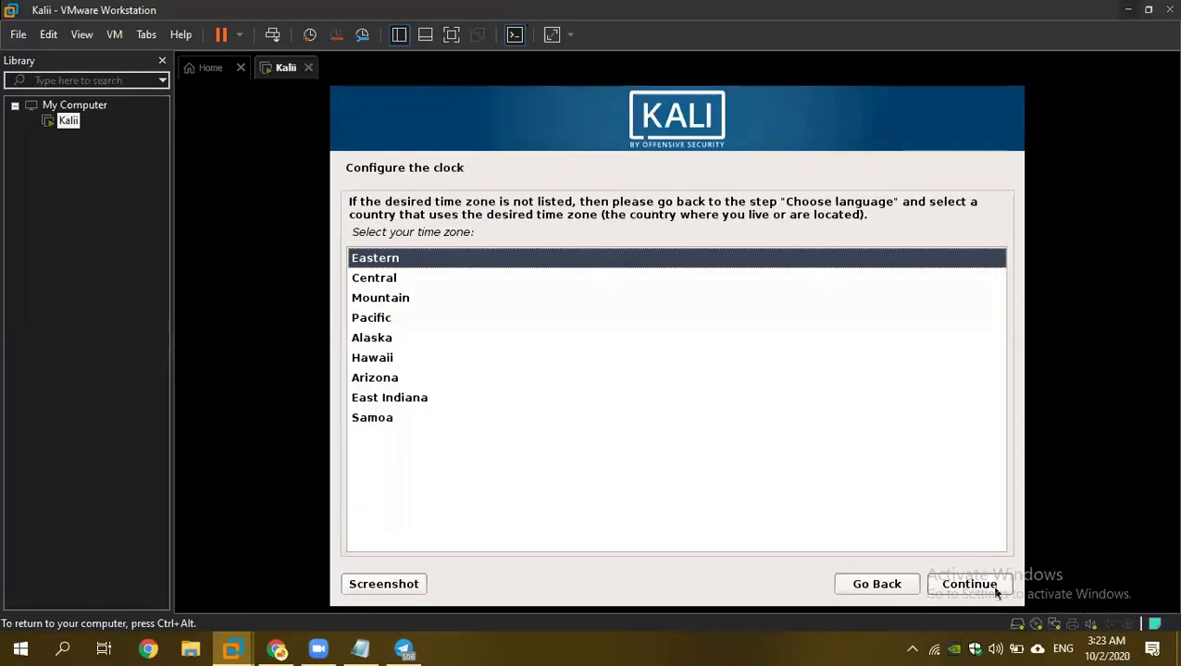
# Accept the Eastern time zone and choose guided partitioning of the entire sda disk.
pyautogui.click(983, 588)
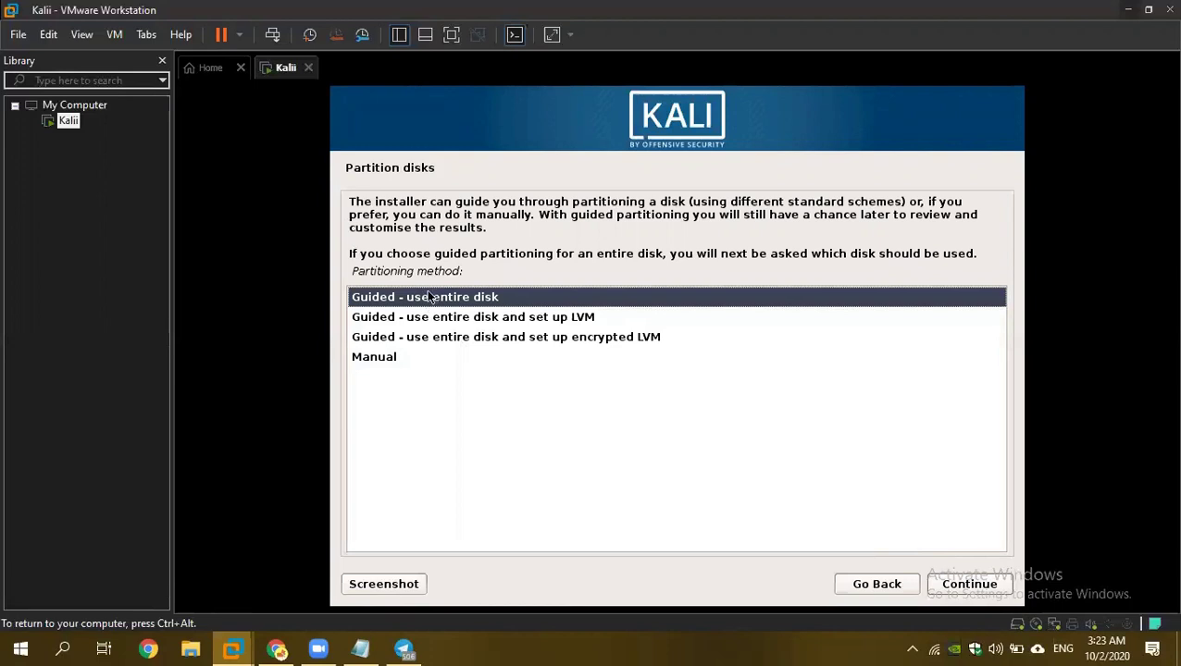
pyautogui.click(969, 590)
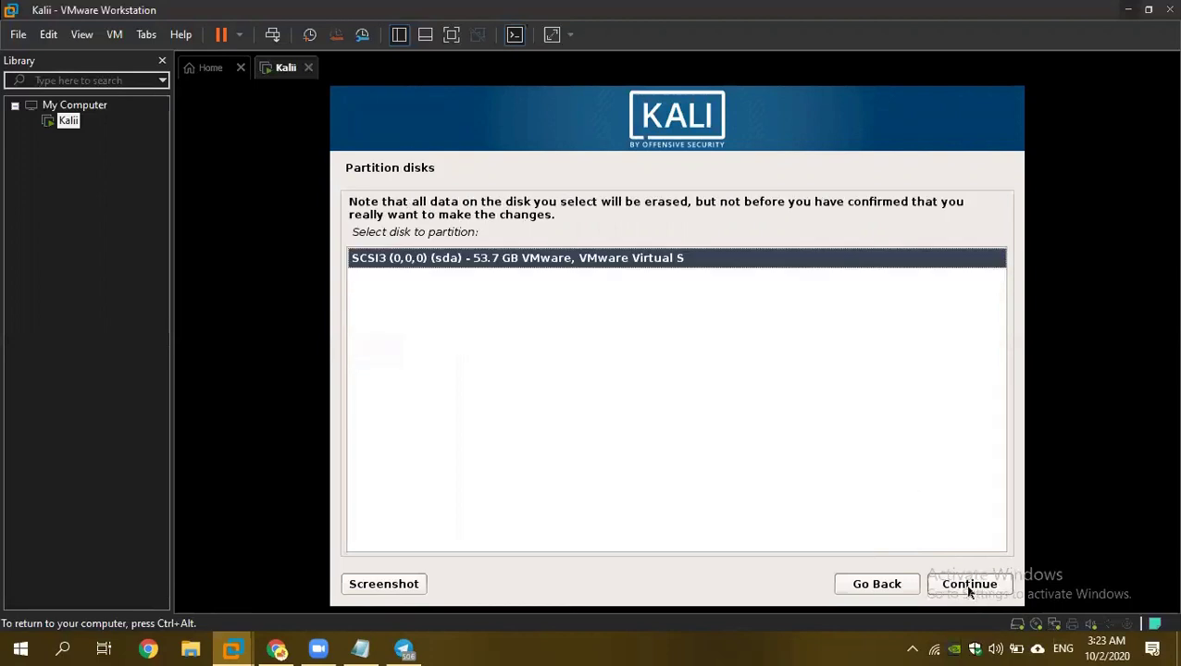
pyautogui.click(969, 589)
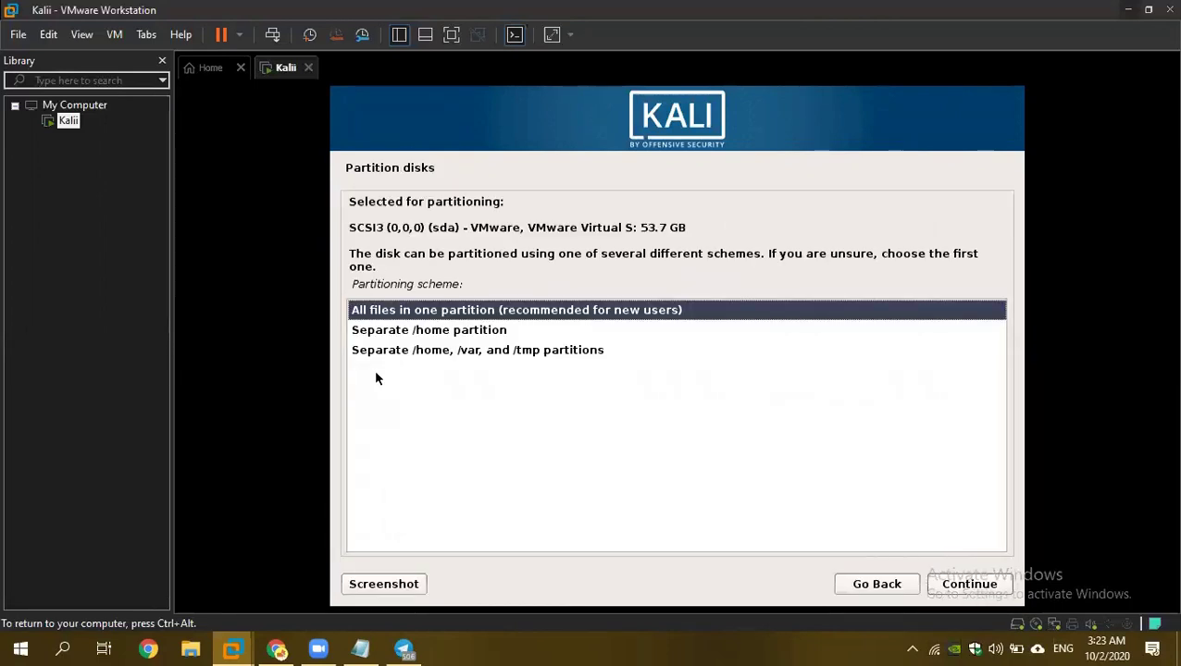
# Use the all-files-in-one-partition scheme and confirm writing the partitions to disk.
pyautogui.click(981, 589)
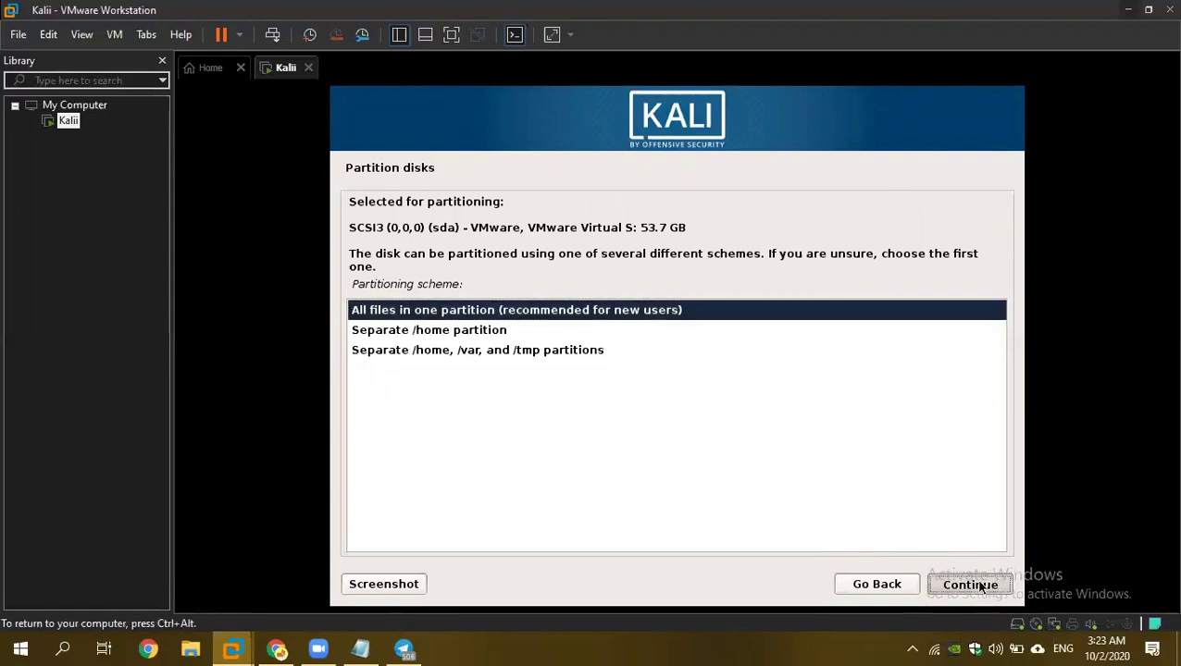
pyautogui.click(966, 587)
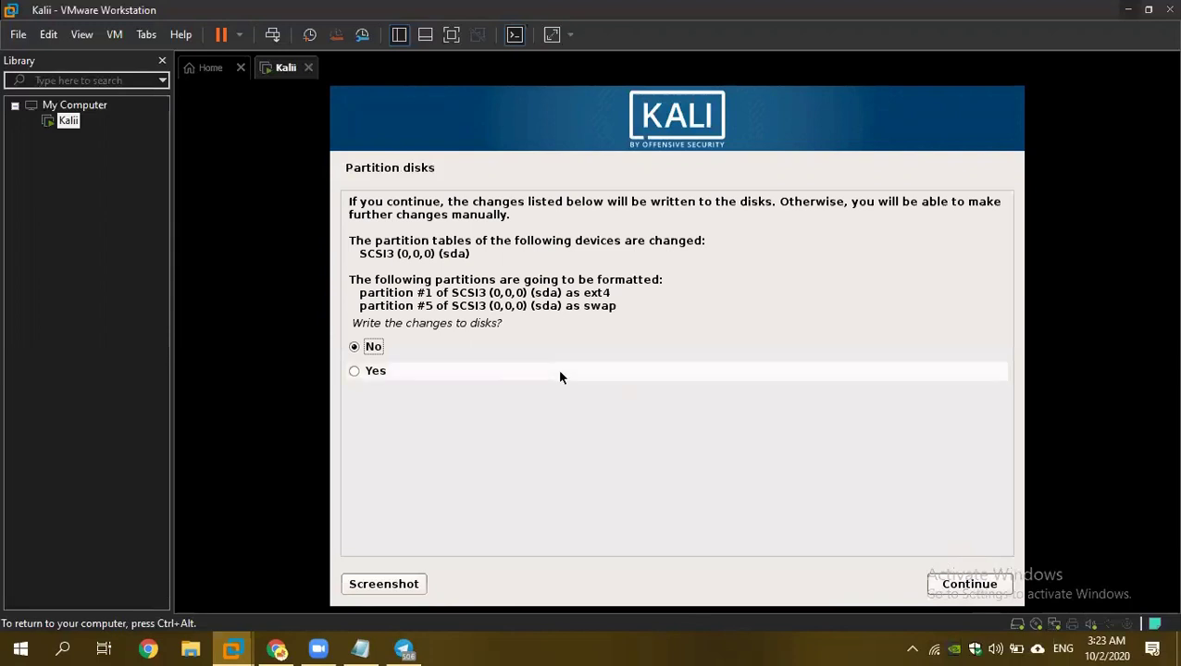
pyautogui.click(387, 376)
pyautogui.click(966, 587)
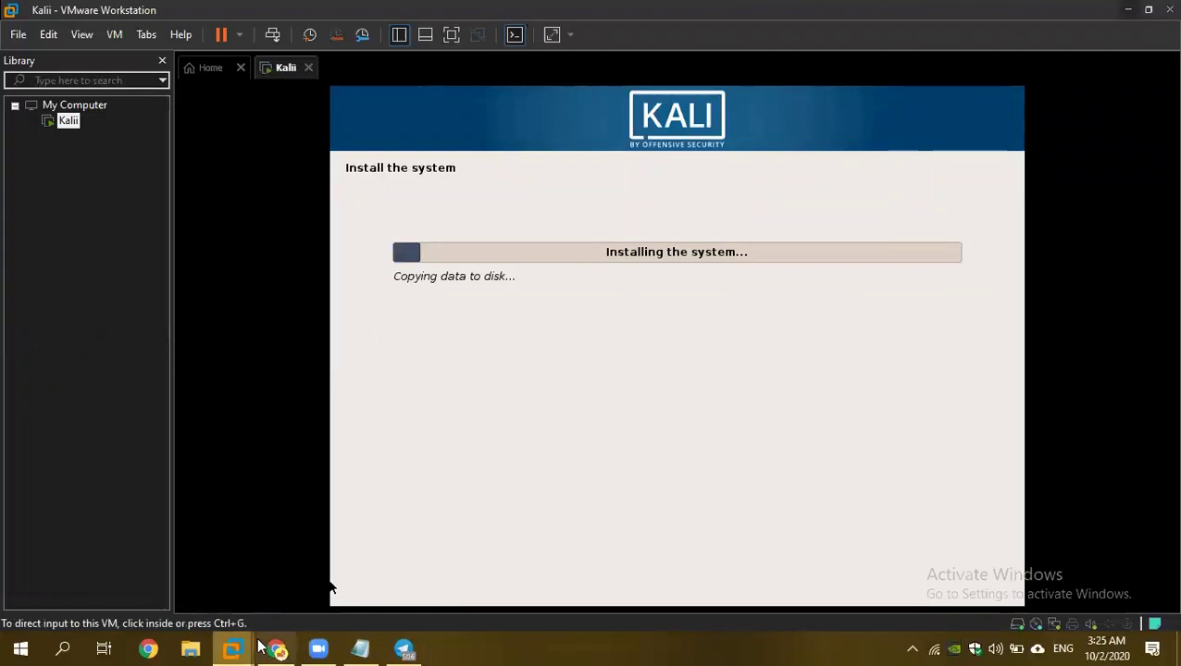
# Switch to the Udemy course page and collapse, then re-expand, Section 3: IPv4.
pyautogui.hotkey('alt', 'Tab')
pyautogui.scroll(3, 902, 287)
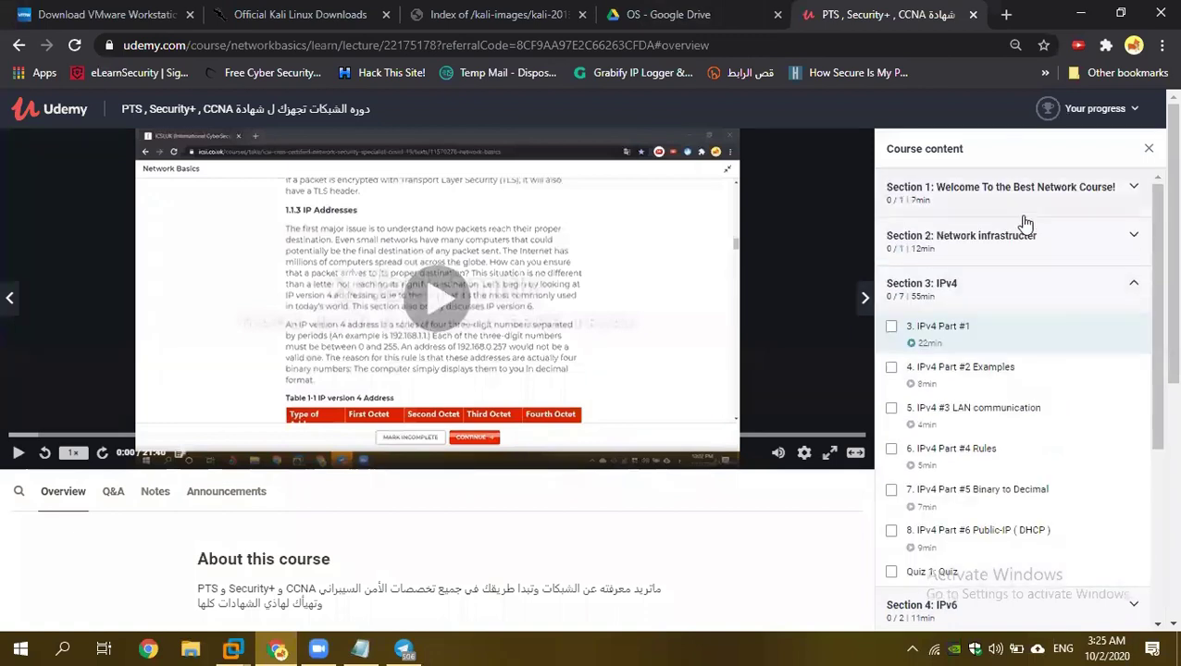
pyautogui.click(1129, 291)
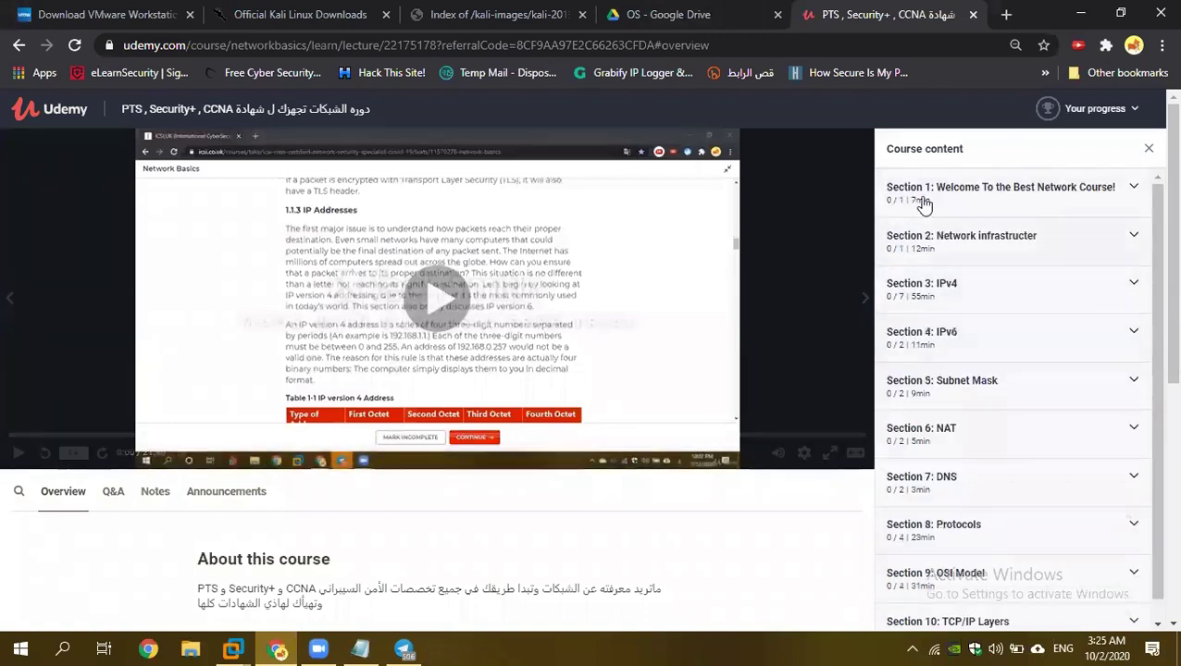
pyautogui.scroll(-1, 967, 194)
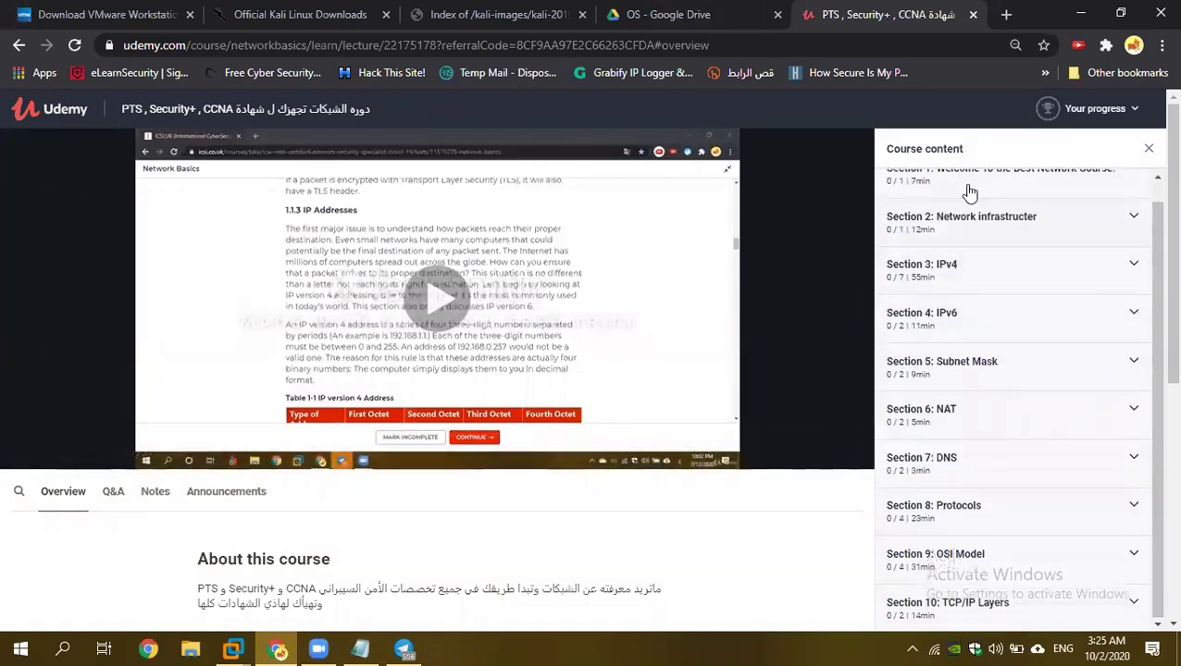
pyautogui.scroll(1, 1009, 370)
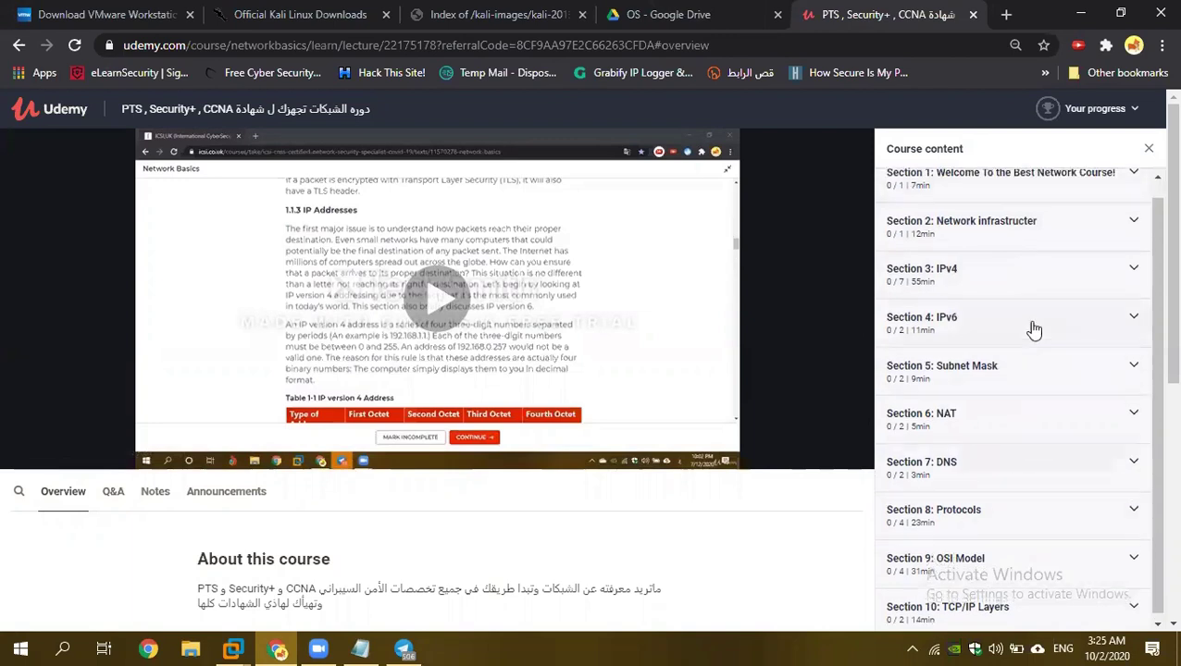
pyautogui.click(1115, 285)
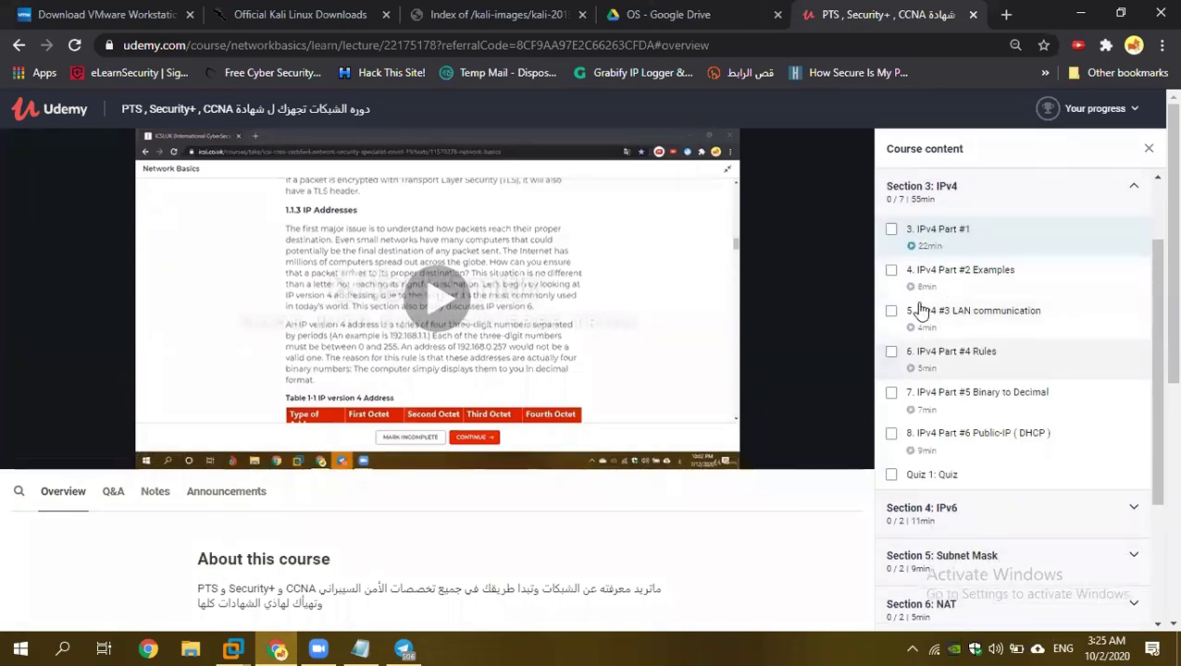
# Expand Sections 4 IPv6, 5 Subnet Mask and 6 NAT, then collapse them and IPv4.
pyautogui.click(1079, 508)
pyautogui.click(1019, 374)
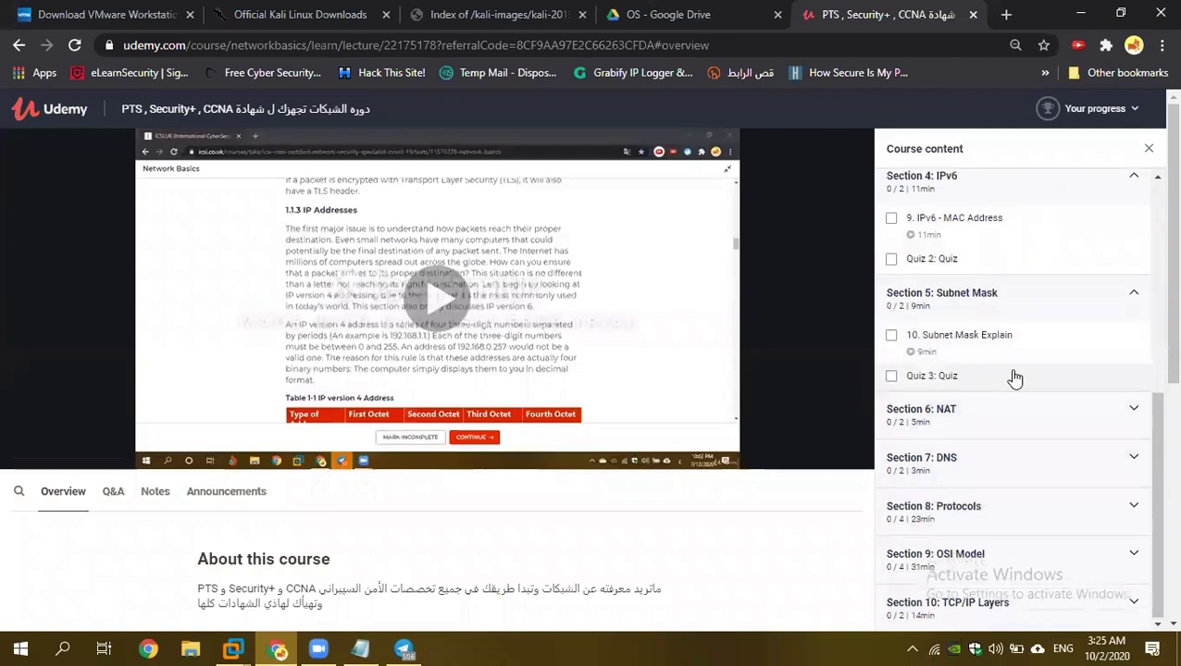
pyautogui.click(988, 421)
pyautogui.click(1037, 351)
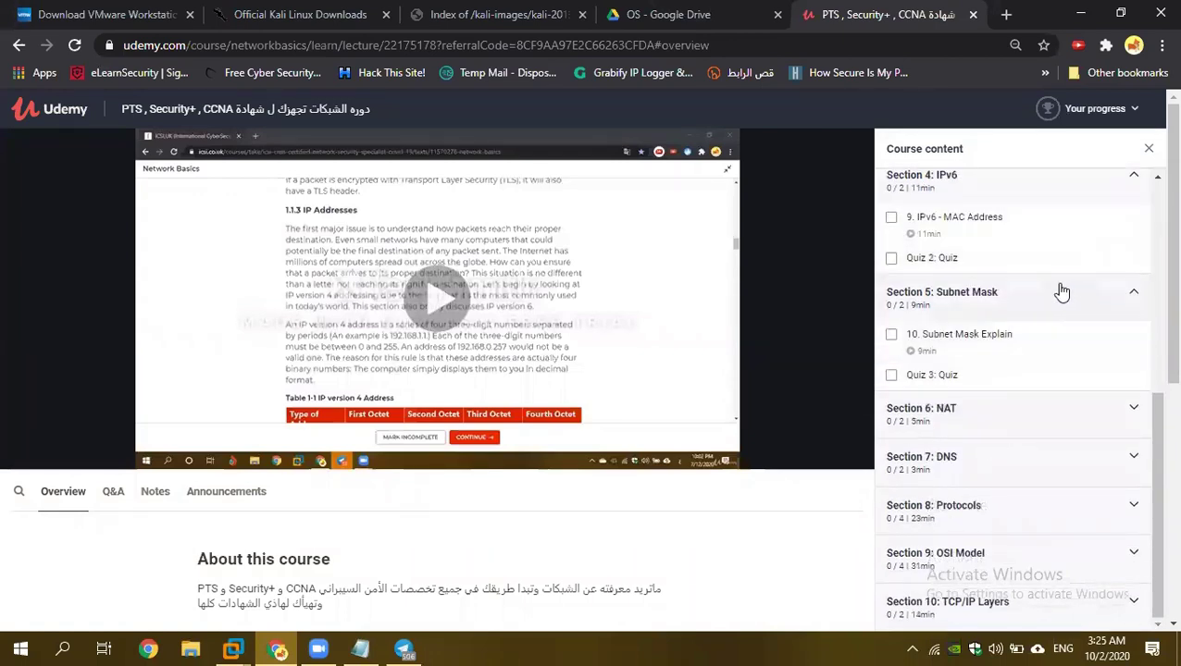
pyautogui.click(1055, 291)
pyautogui.click(1060, 248)
pyautogui.scroll(5, 1046, 290)
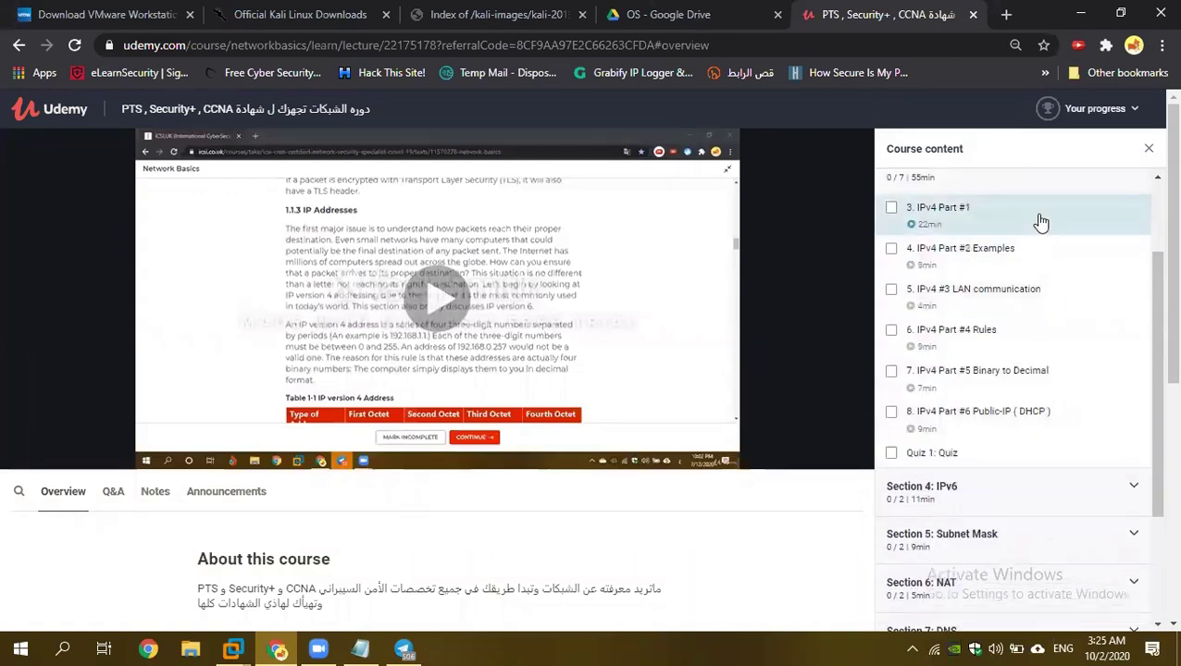
pyautogui.click(1047, 303)
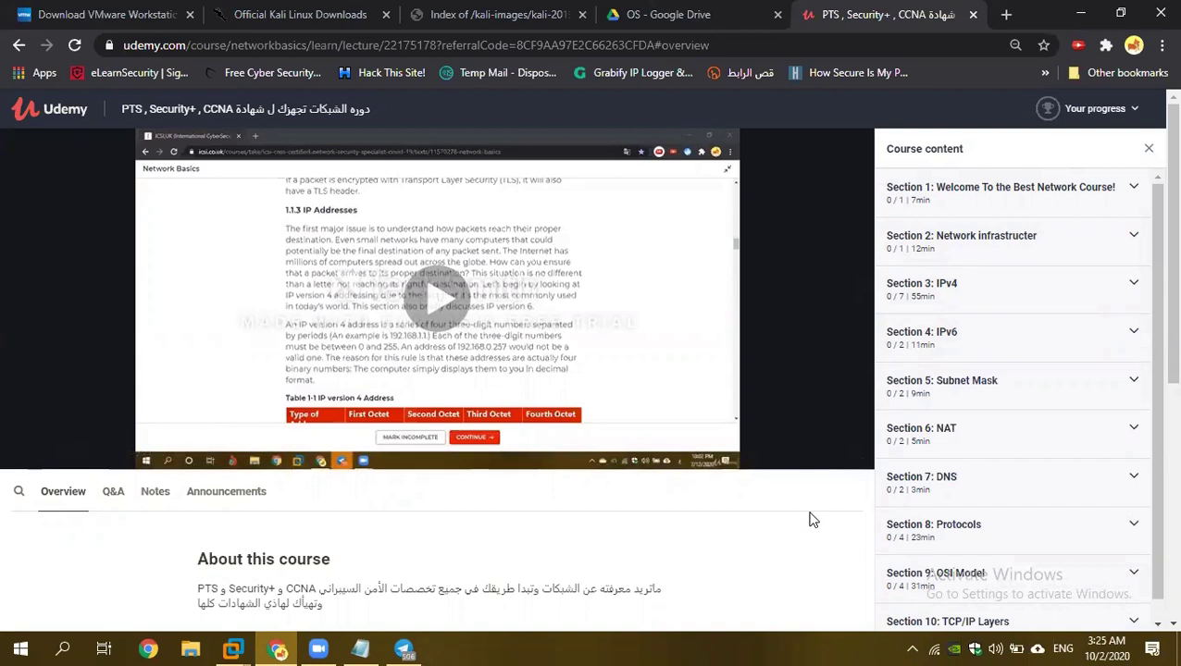
# Expand Section 3: IPv4 once more and collapse it again, leaving all sections closed.
pyautogui.scroll(-1, 941, 313)
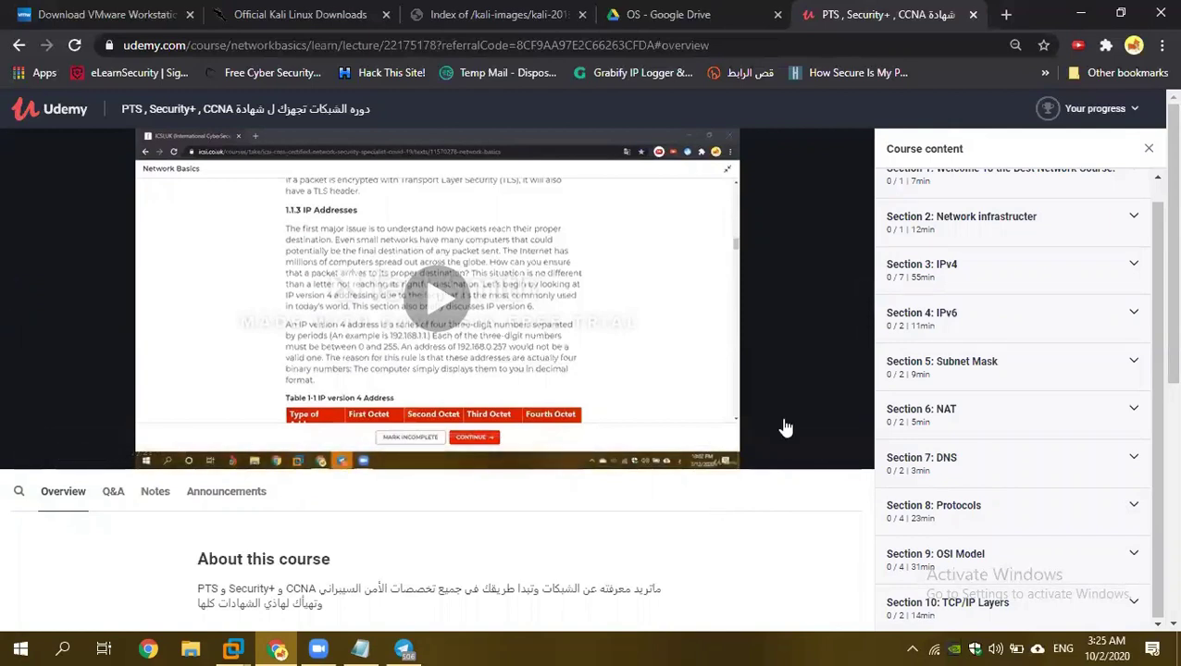
pyautogui.scroll(1, 958, 306)
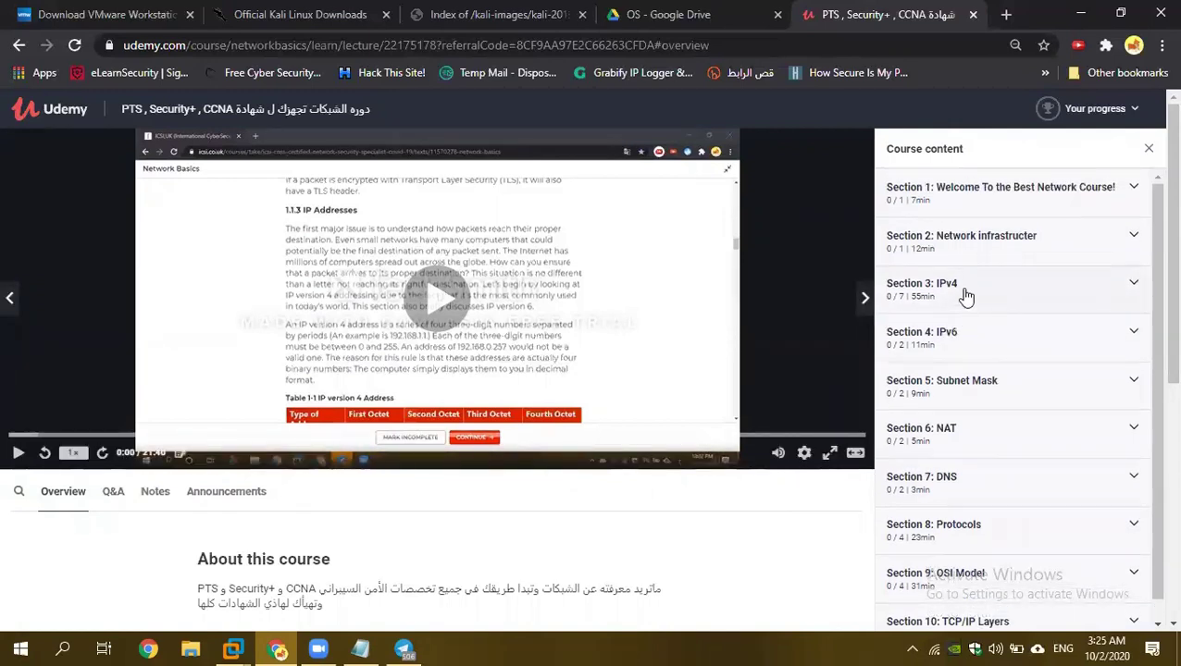
pyautogui.click(1048, 293)
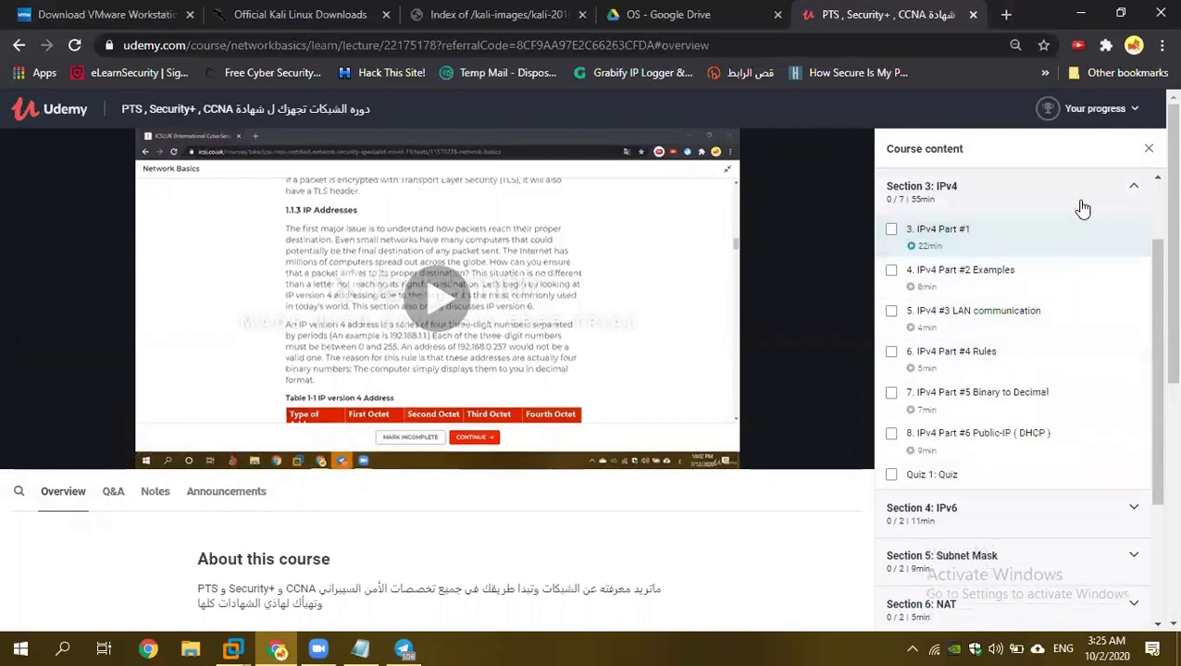
pyautogui.click(978, 199)
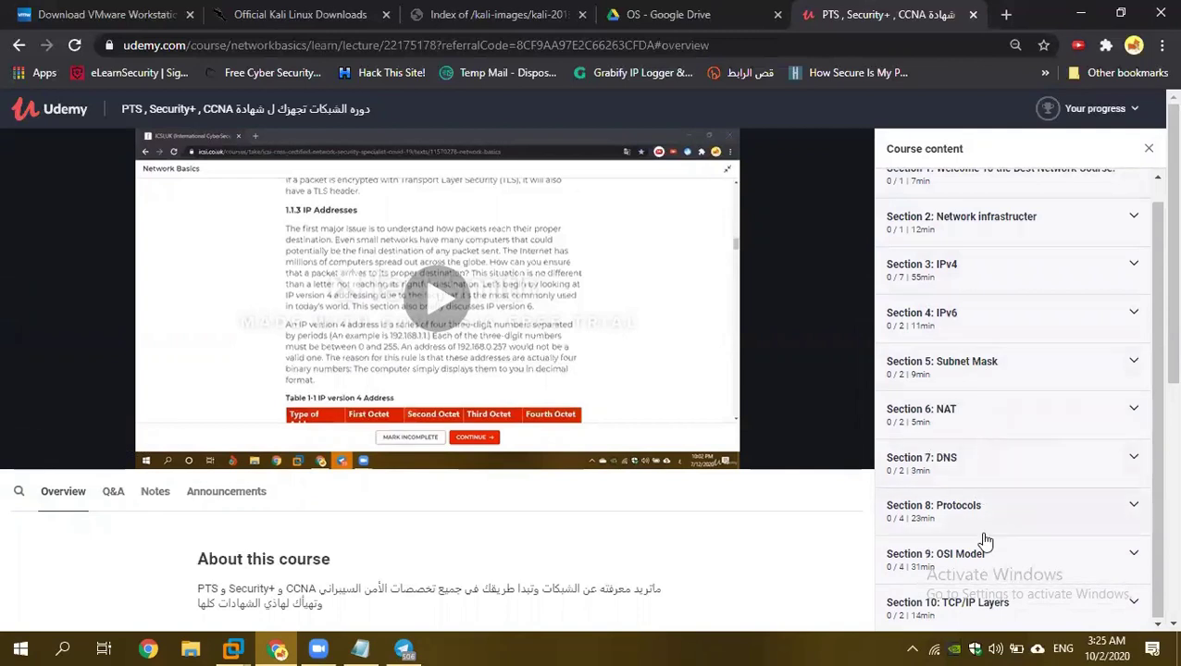
pyautogui.scroll(-3, 980, 541)
pyautogui.scroll(3, 814, 521)
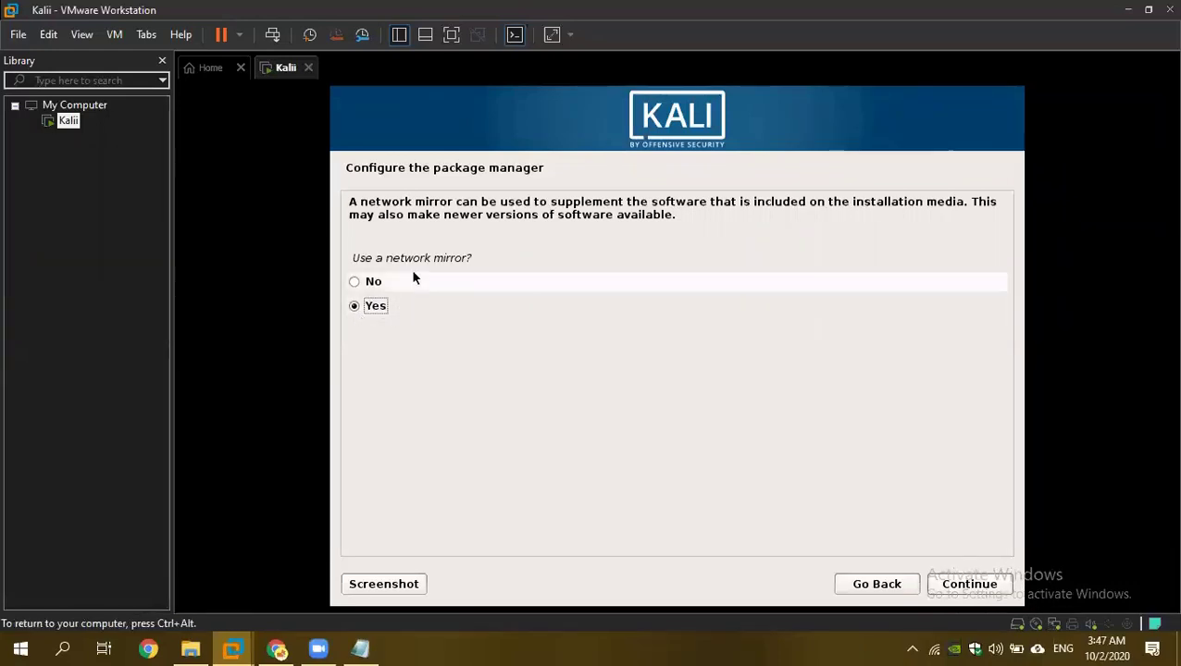
# Use a network mirror with no HTTP proxy and install GRUB to /dev/sda.
pyautogui.click(973, 585)
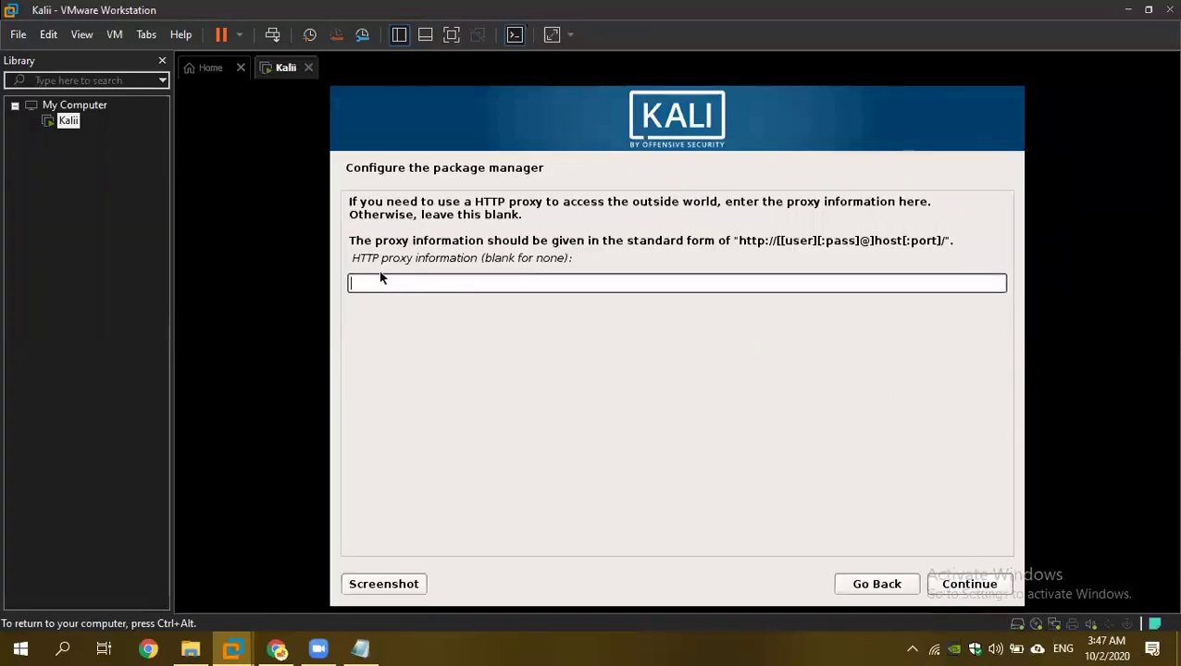
pyautogui.click(974, 585)
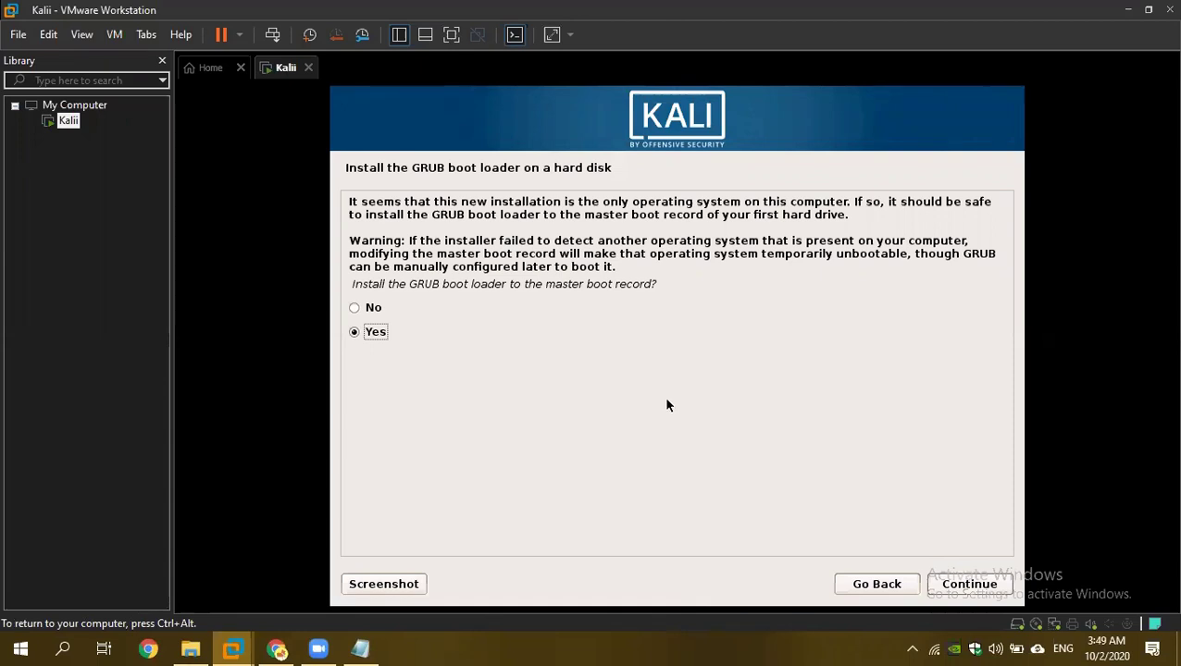
pyautogui.click(986, 584)
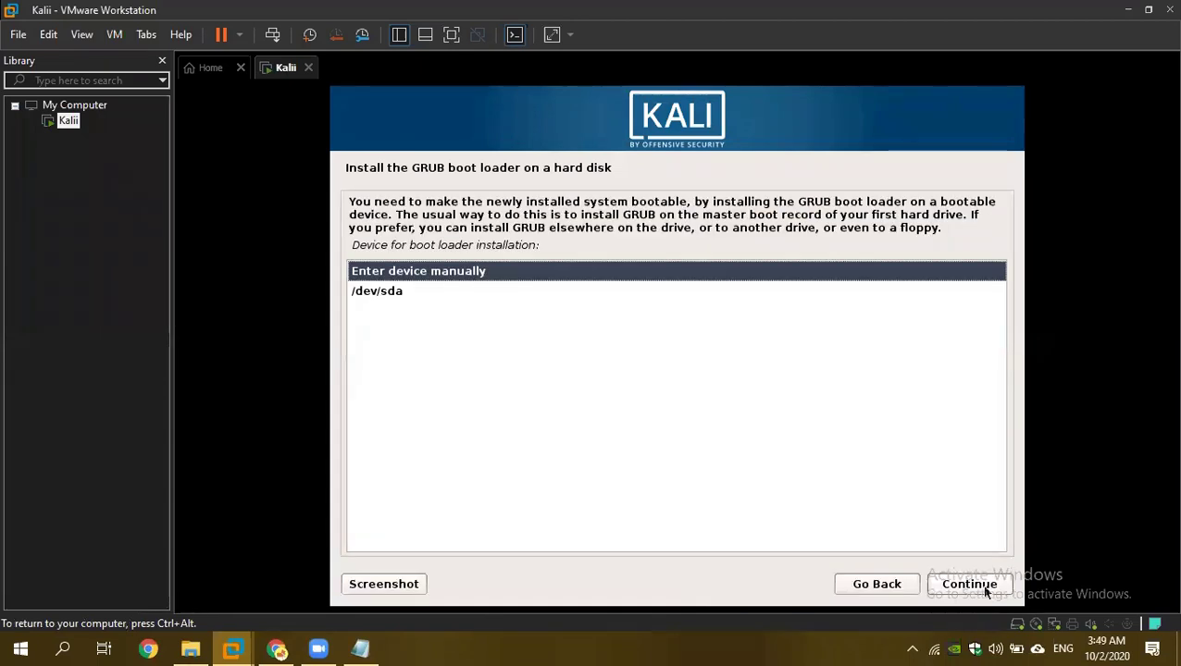
pyautogui.click(398, 293)
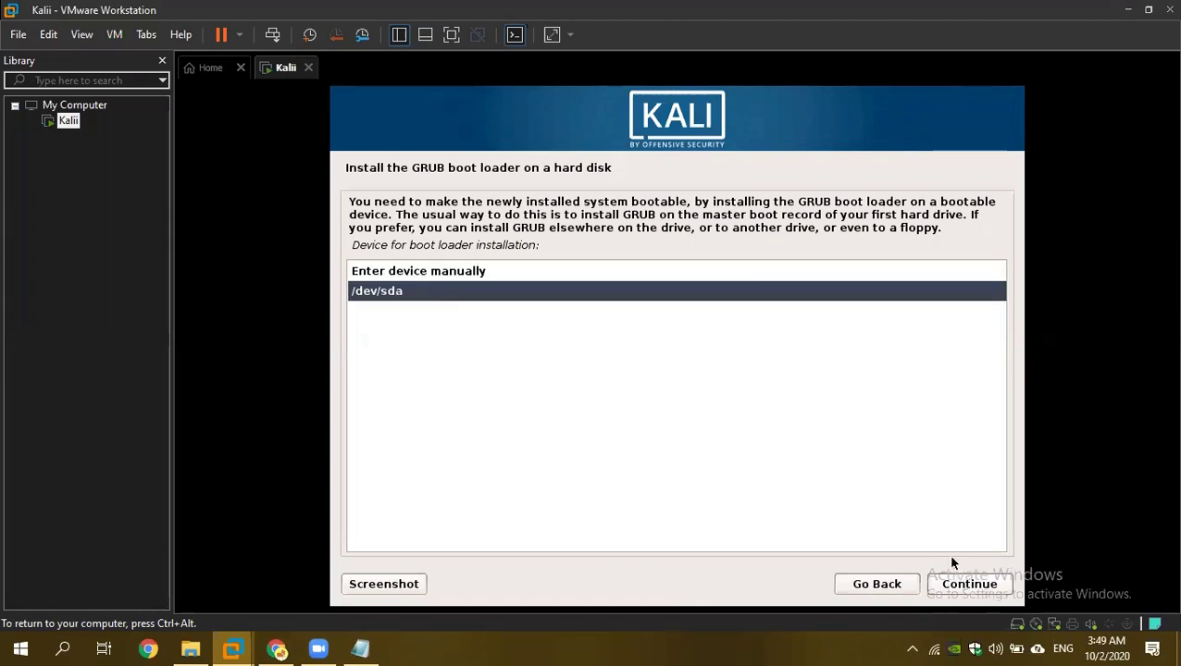
pyautogui.click(971, 582)
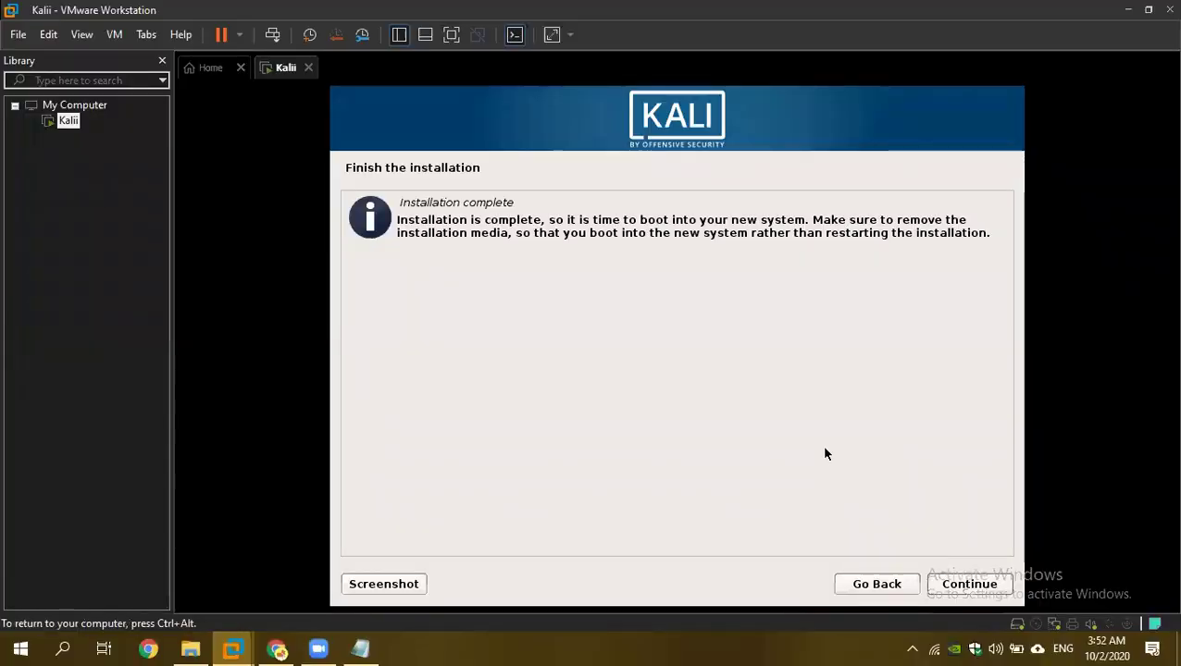
# Finish the installation, reboot, and log in to Kali as root with its password.
pyautogui.click(963, 585)
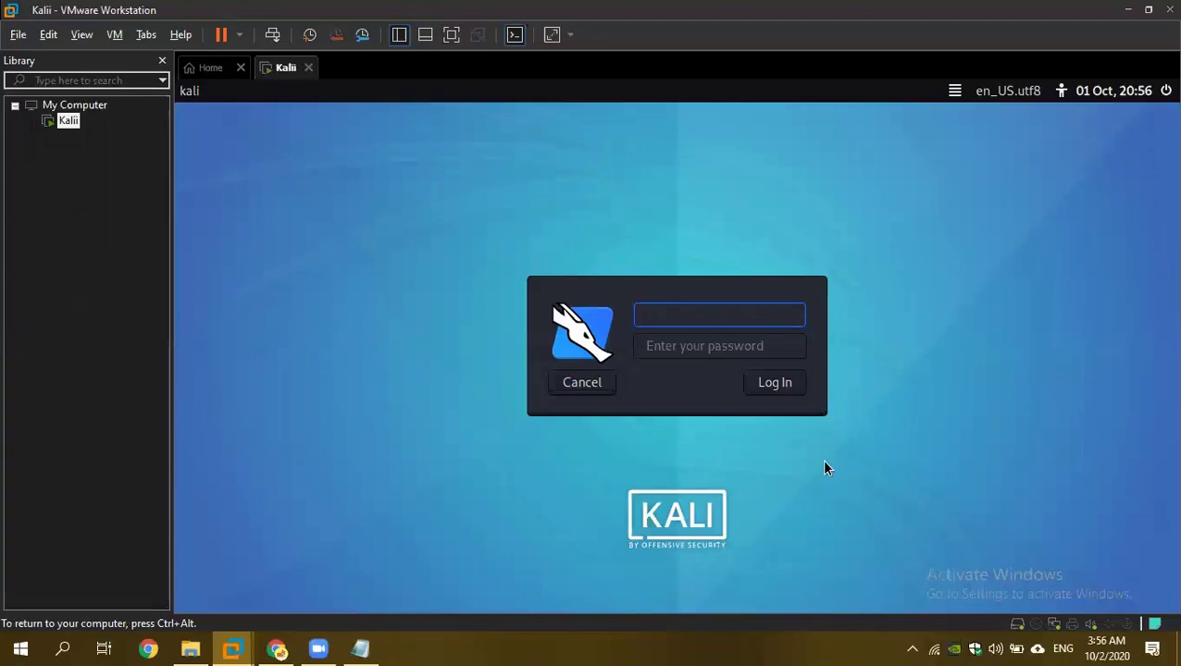
pyautogui.write('root')
pyautogui.click(656, 346)
pyautogui.write('toor')
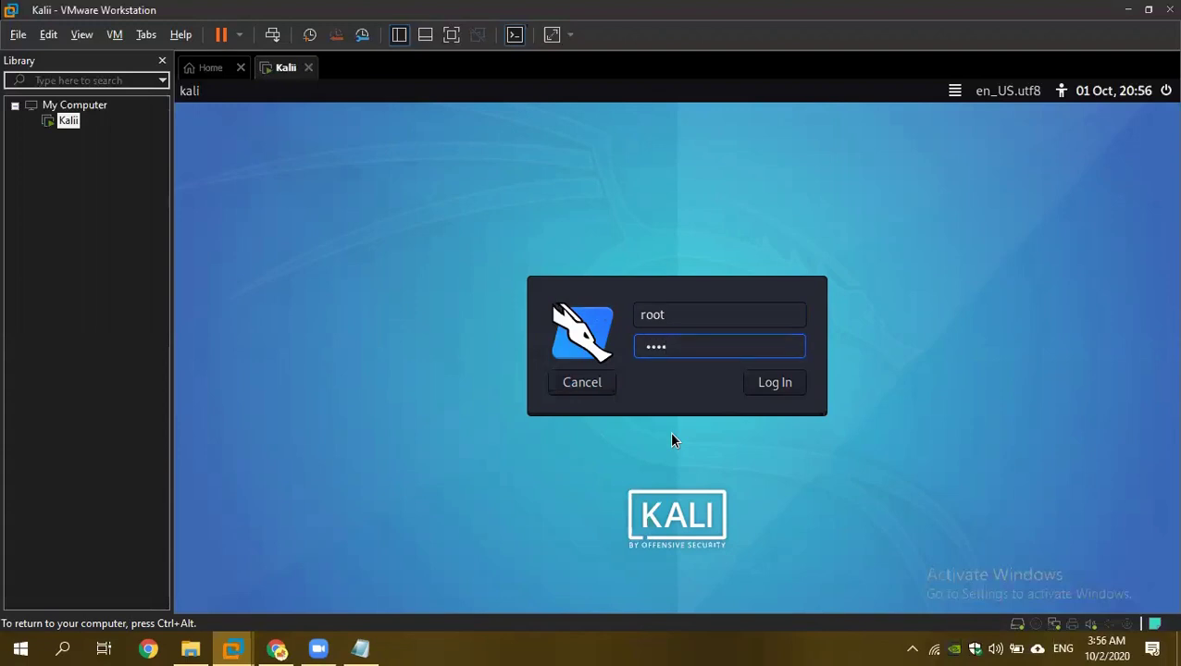
pyautogui.click(771, 383)
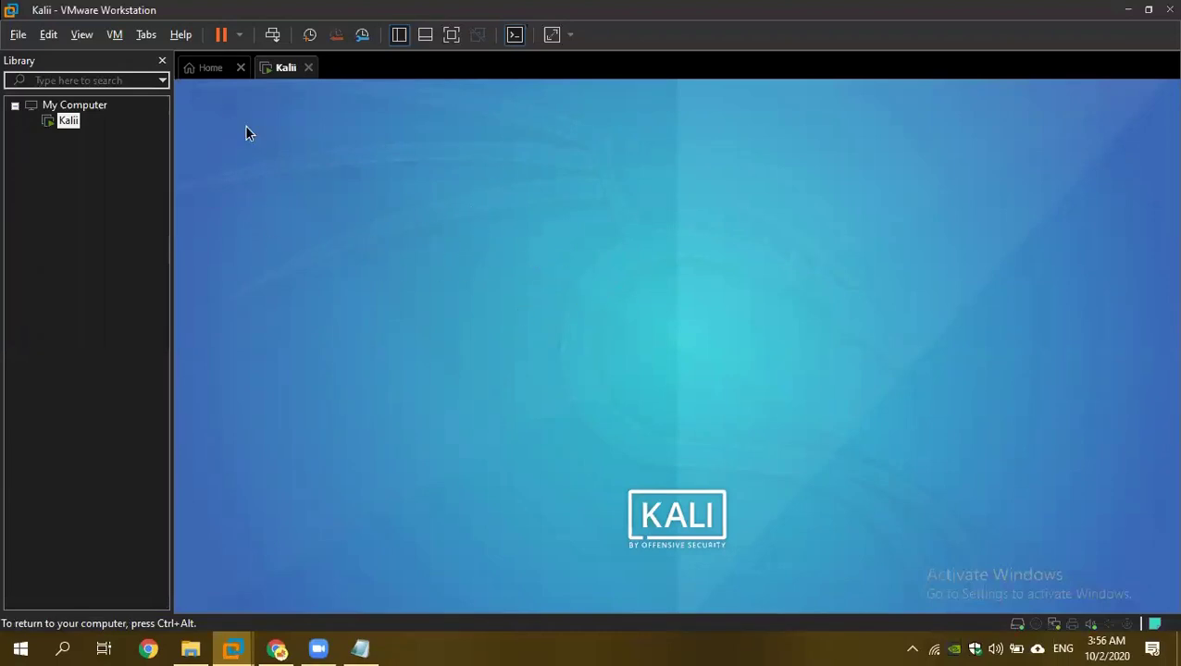
# Bring Chrome forward on the 'OS - Google Drive' folder with Win2k3 and Metasploitable2-Linux.
pyautogui.click(272, 647)
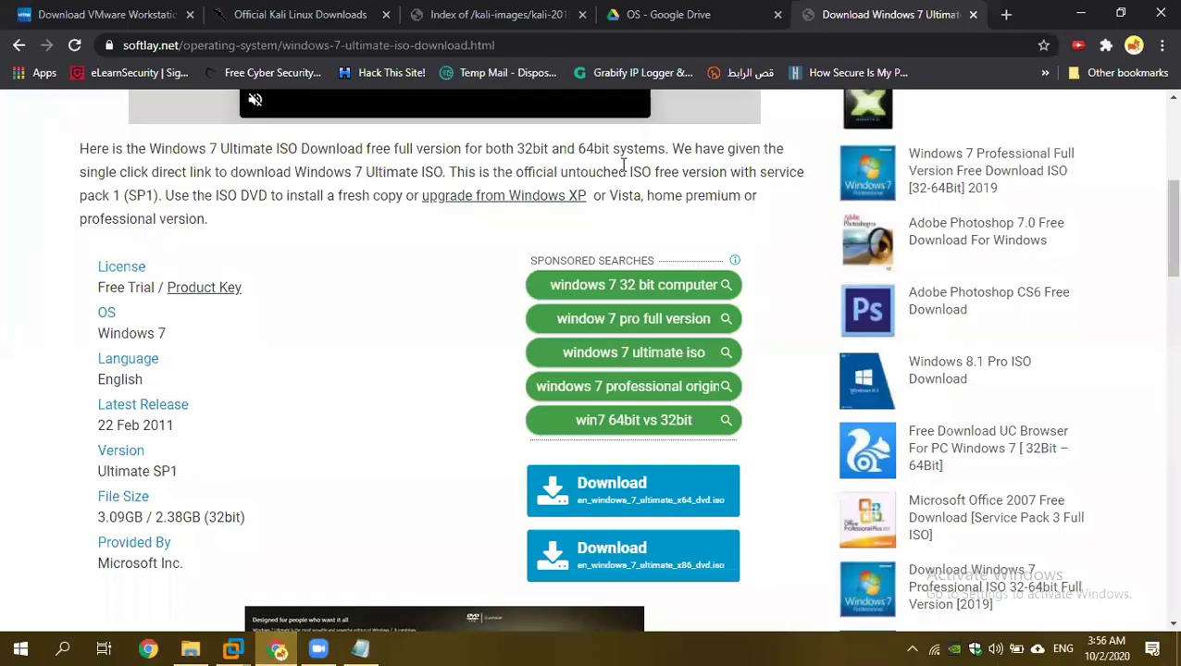
pyautogui.click(622, 21)
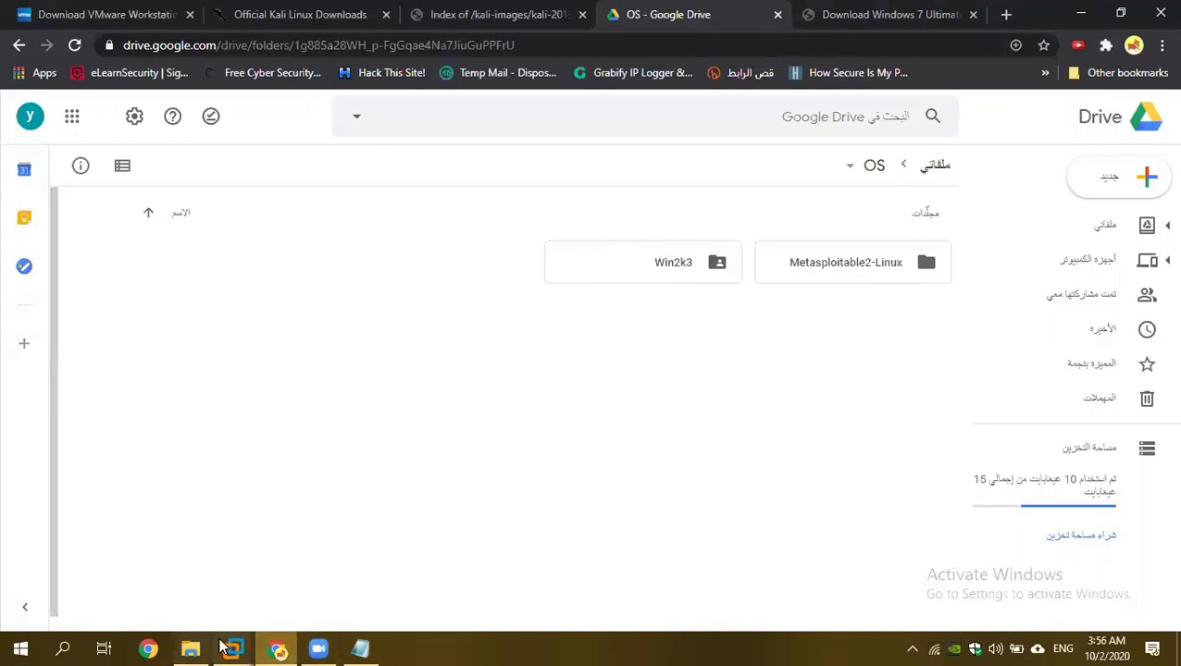
pyautogui.moveTo(227, 645)
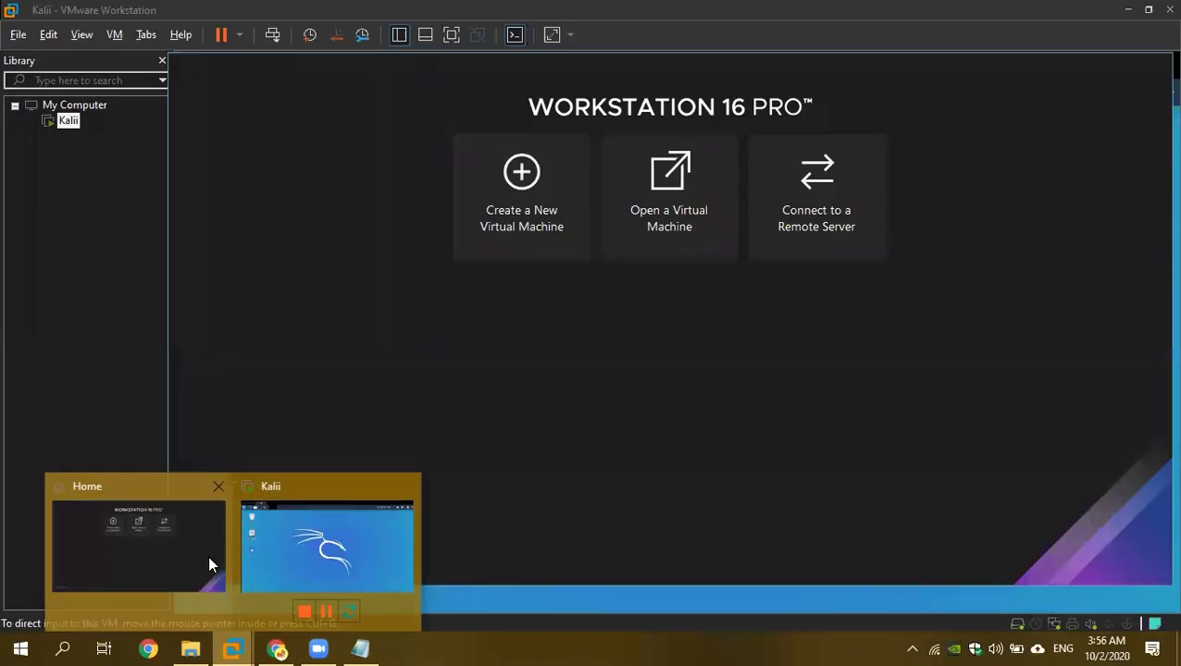
# Bring VMware Workstation forward, check the running Kali machine, and return to Home.
pyautogui.click(207, 556)
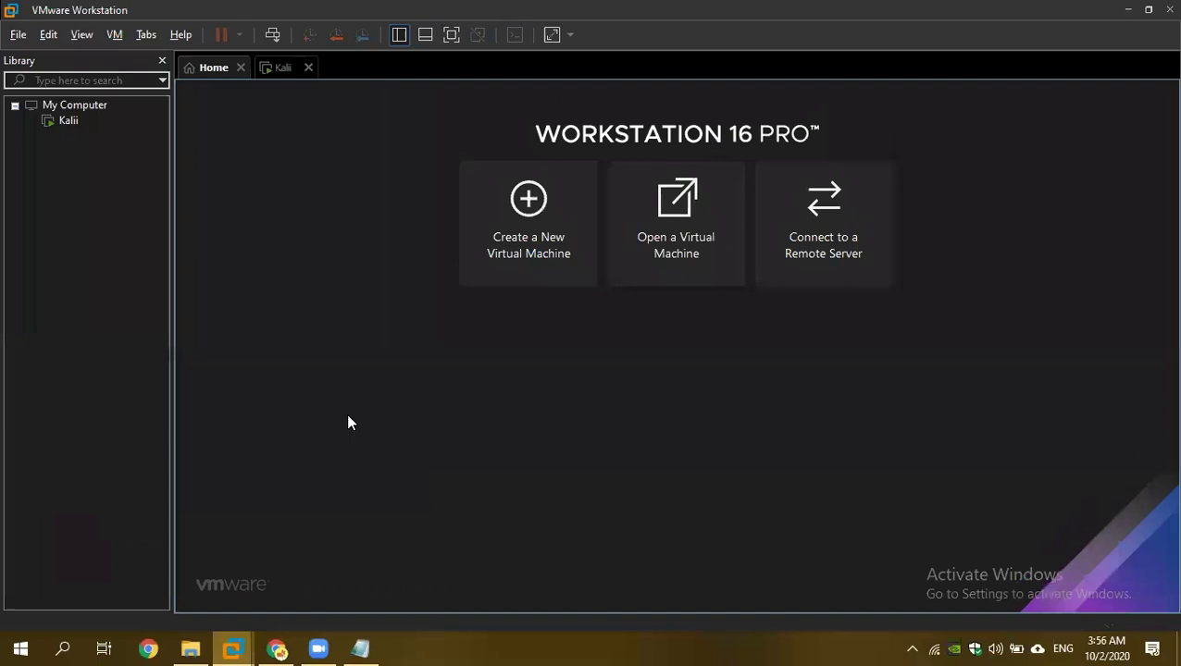
pyautogui.click(278, 67)
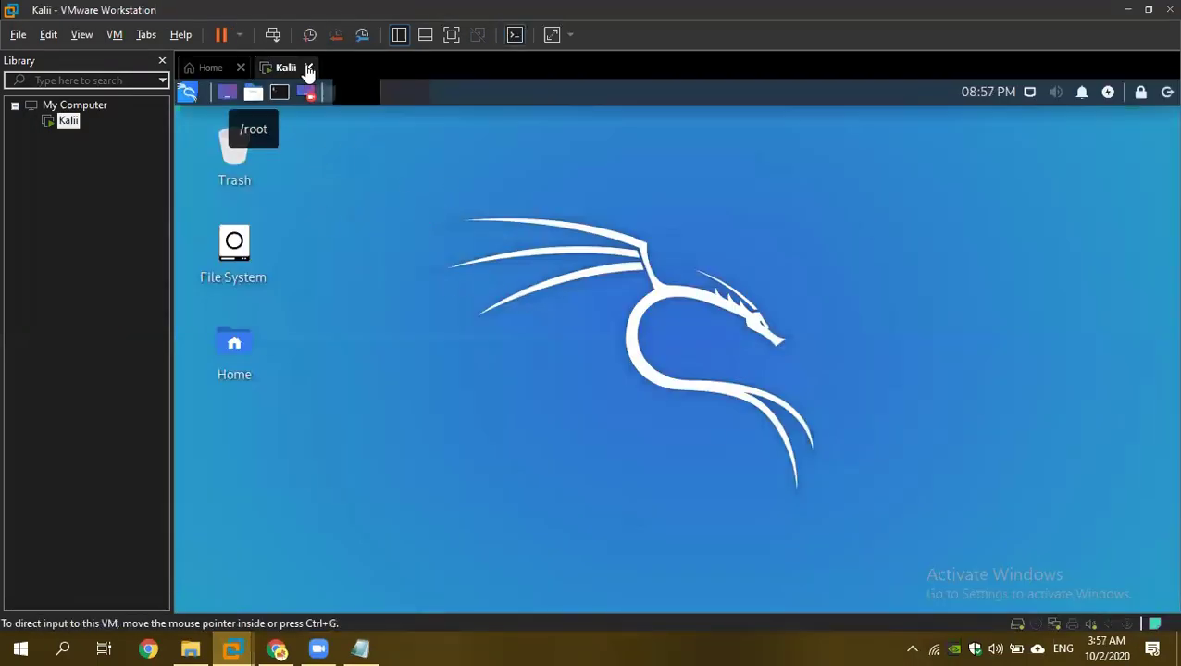
pyautogui.click(212, 69)
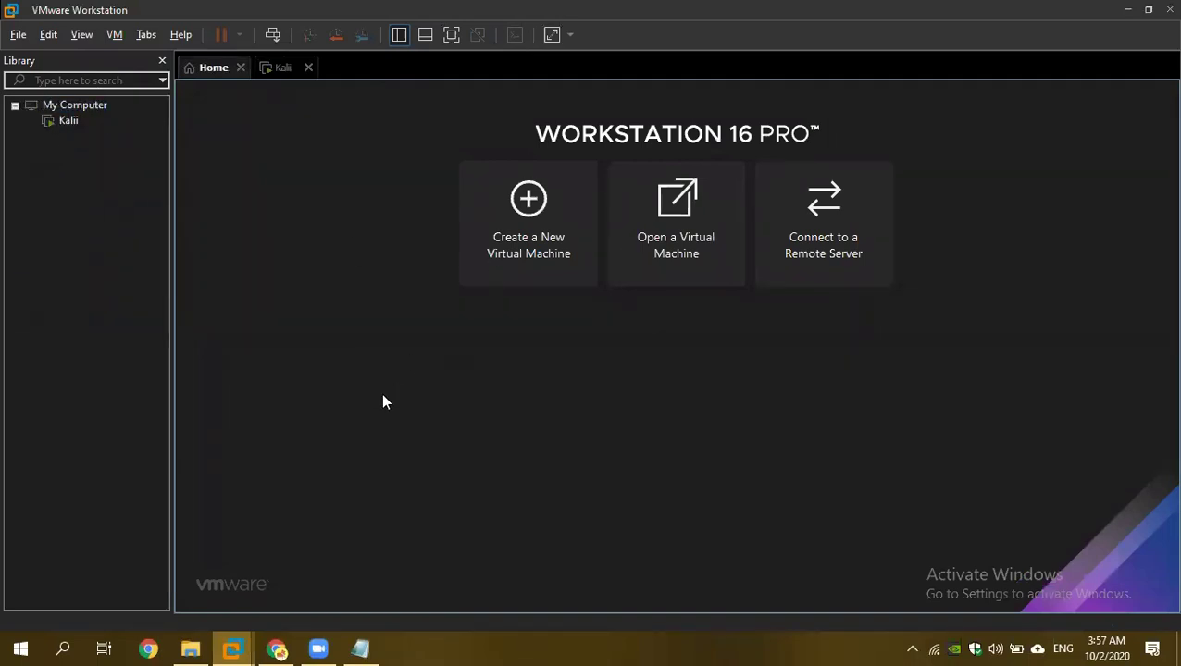
# Open Win2k3.vmx from Desktop > Study > Pentest > VmWare Programs > Win2k3 and power it on.
pyautogui.click(669, 255)
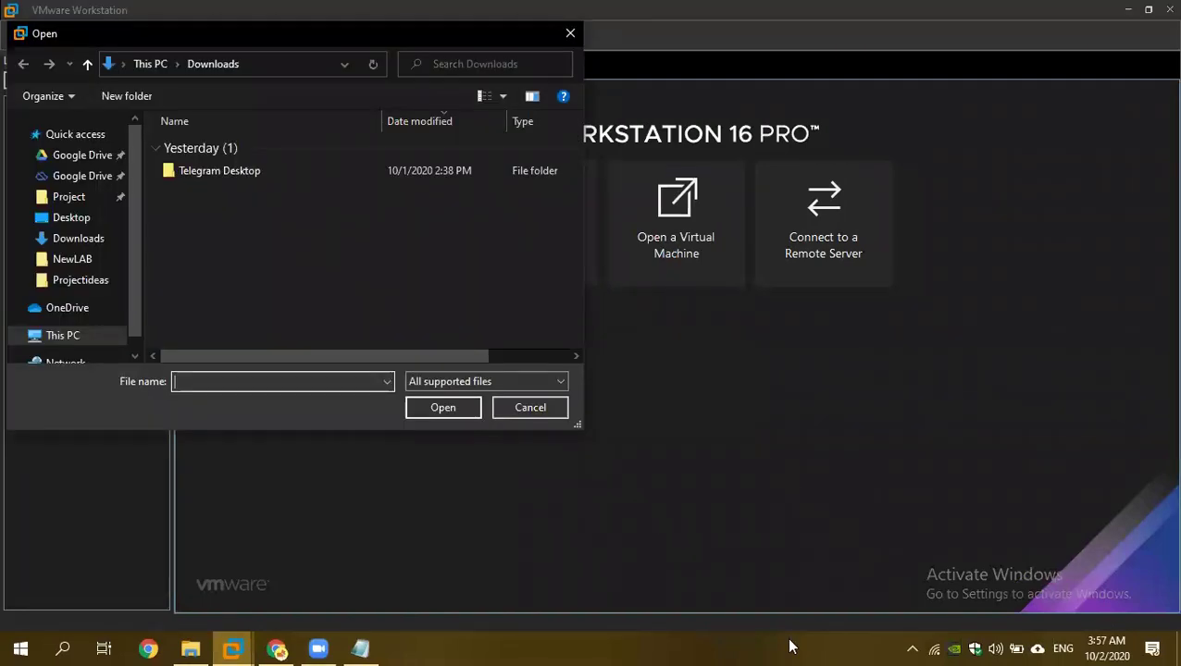
pyautogui.scroll(-3, 65, 215)
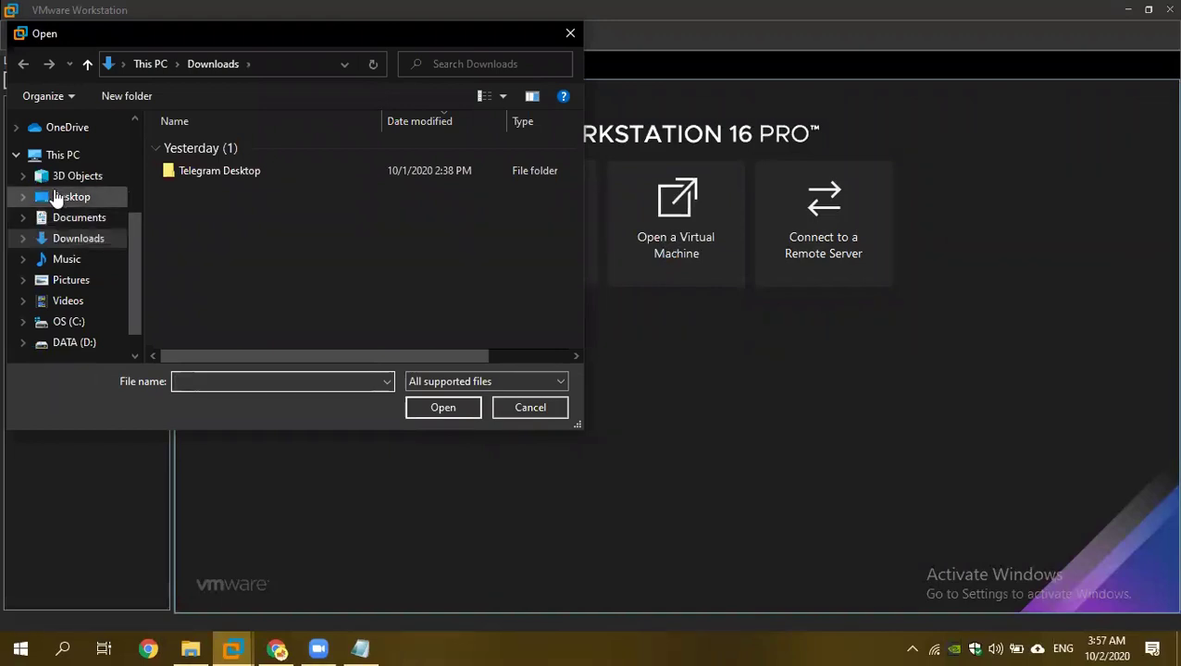
pyautogui.click(57, 197)
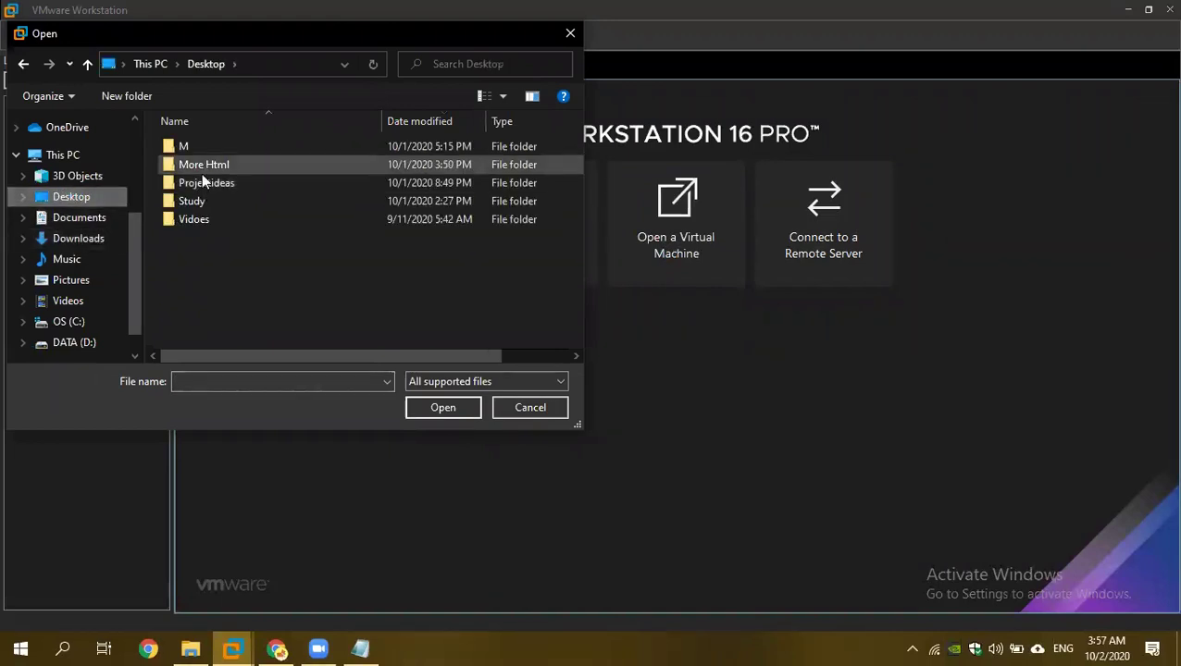
pyautogui.doubleClick(193, 202)
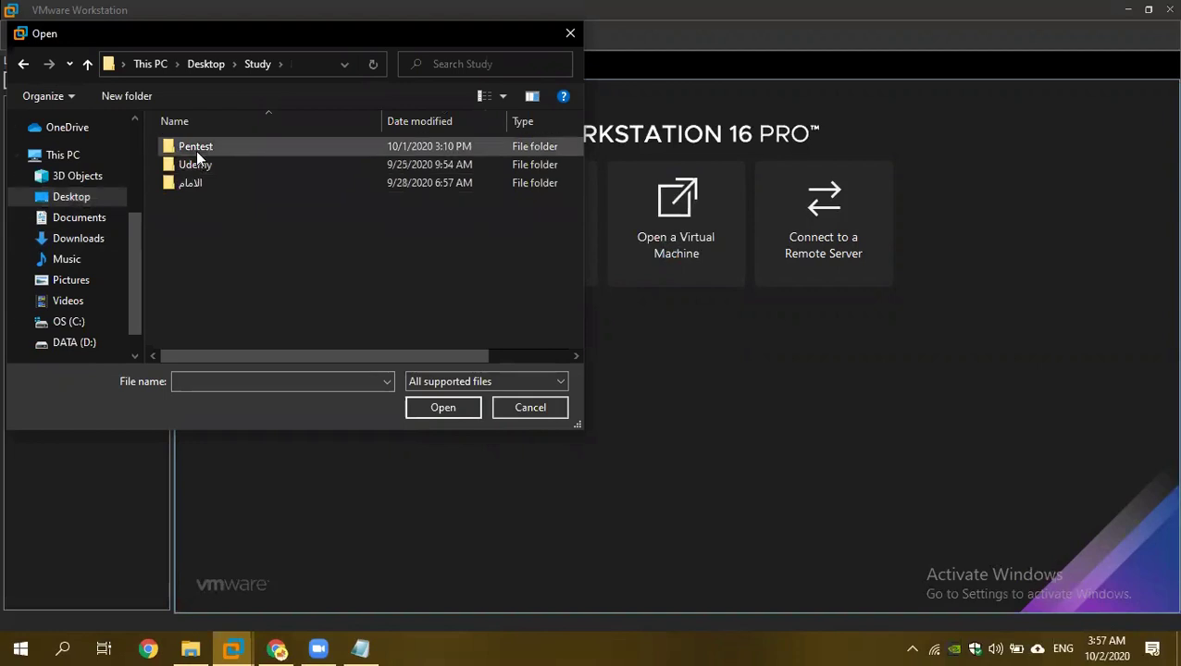
pyautogui.doubleClick(195, 145)
pyautogui.doubleClick(206, 186)
pyautogui.doubleClick(194, 166)
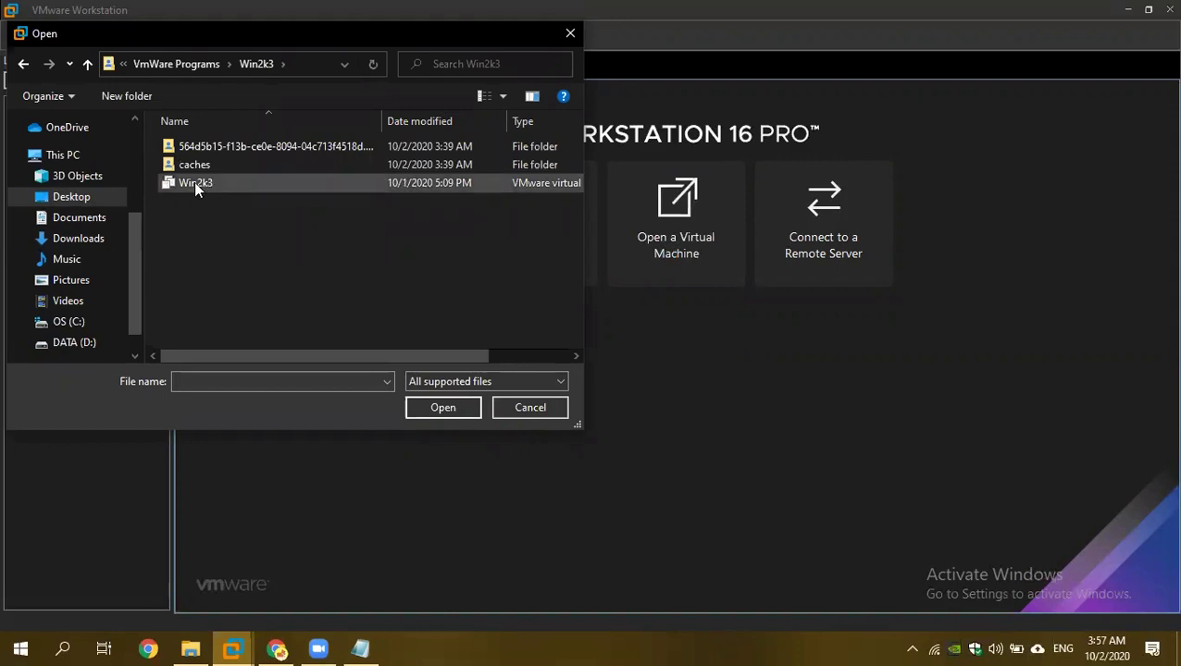
pyautogui.click(184, 180)
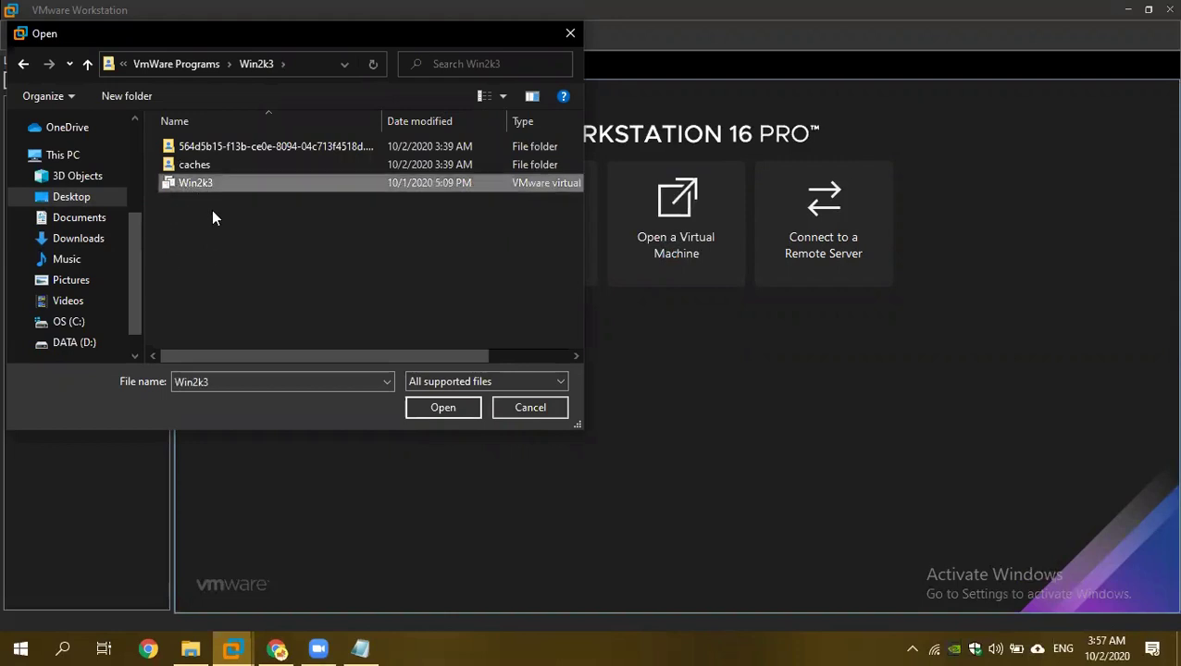
pyautogui.click(426, 414)
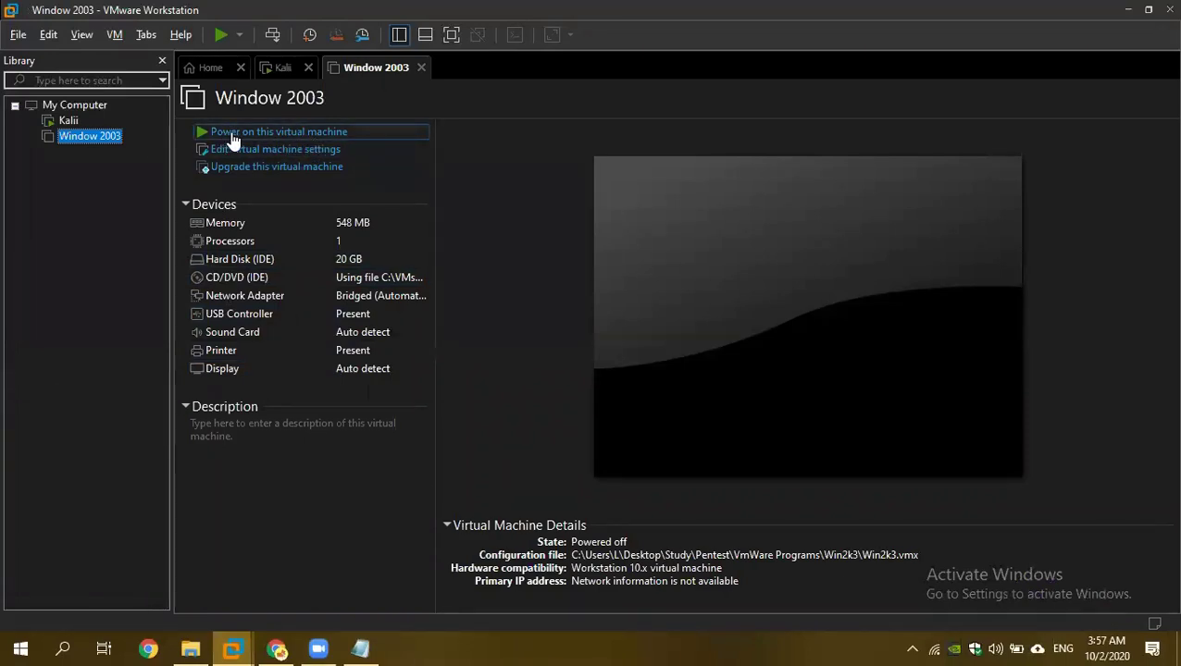
pyautogui.press('F2')
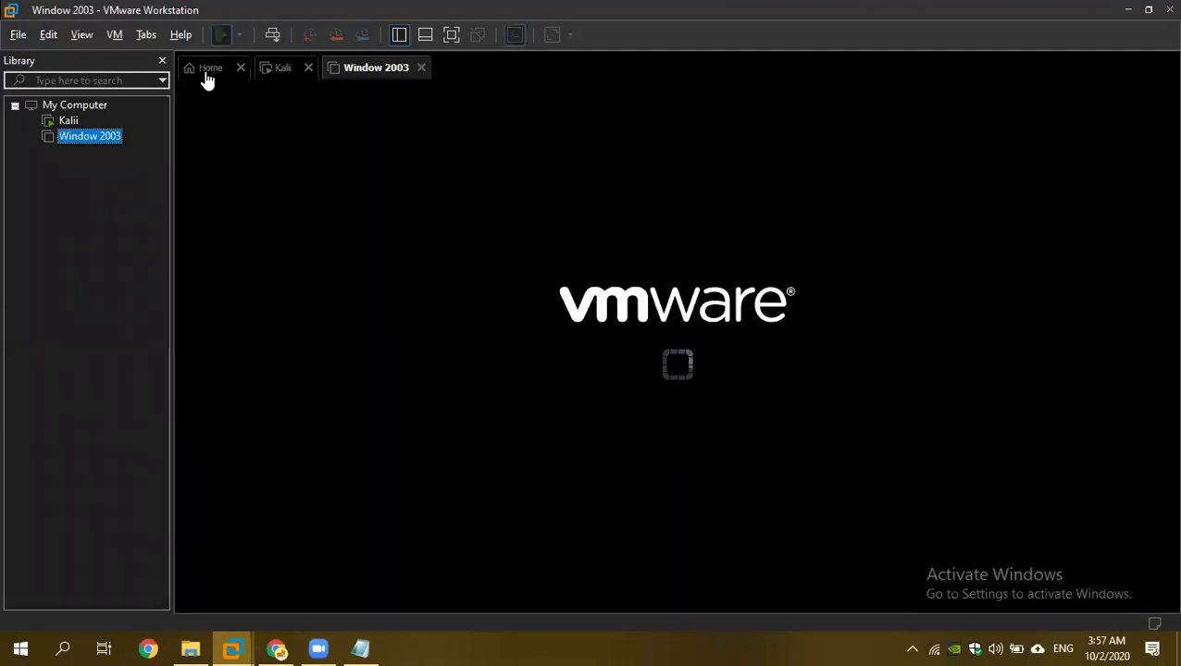
pyautogui.click(206, 74)
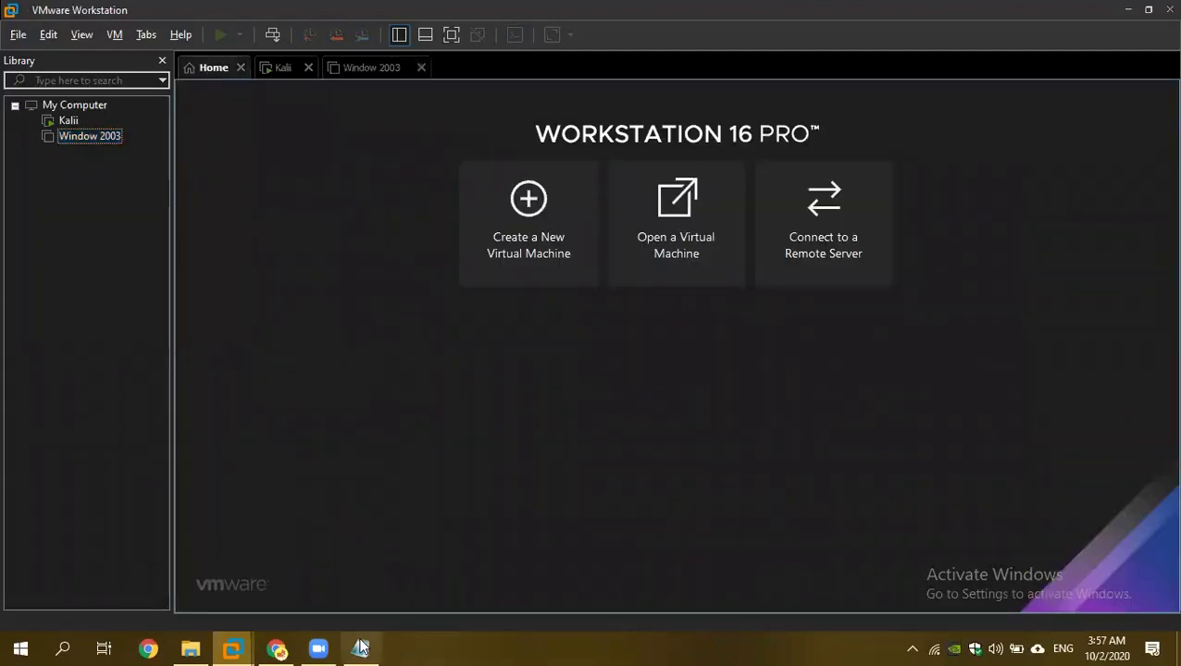
# Open Metasploitable.vmx from the Metasploitable2-Linux folder and power it on, checking Window 2003's boot.
pyautogui.click(662, 266)
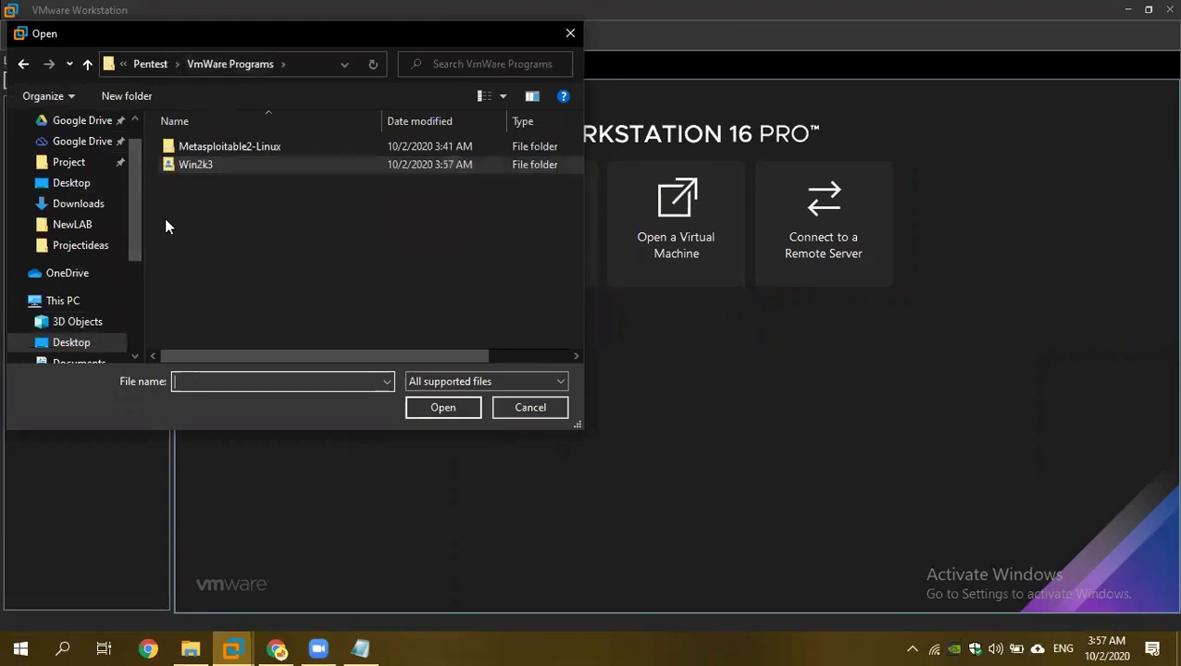
pyautogui.doubleClick(192, 143)
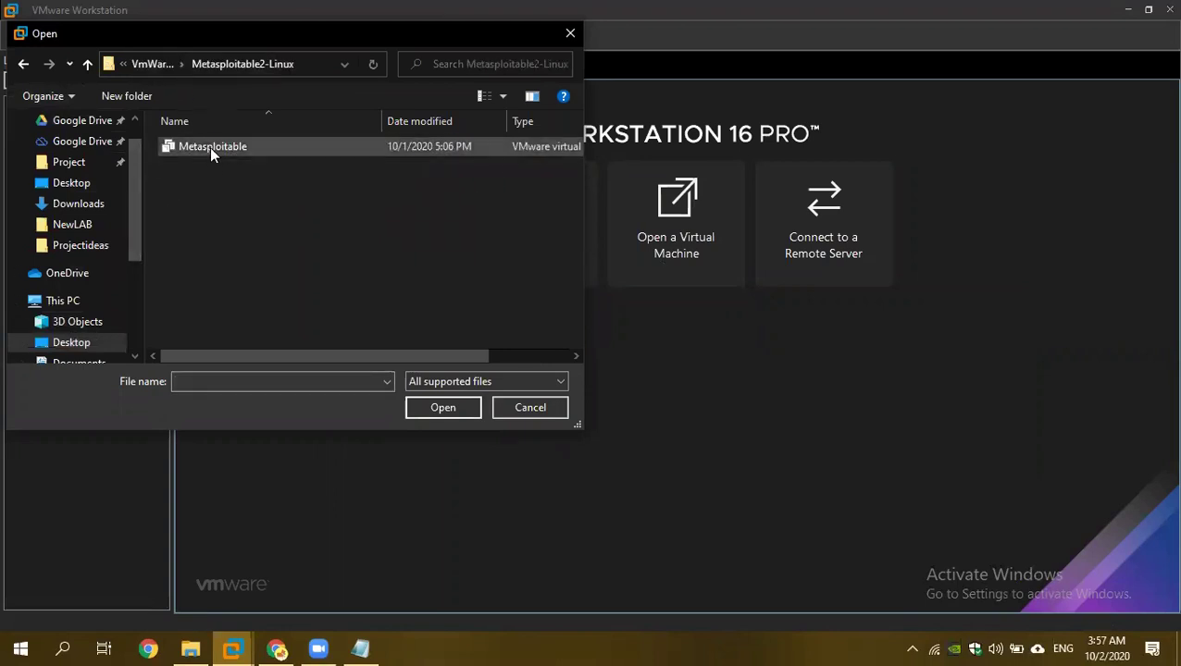
pyautogui.click(210, 147)
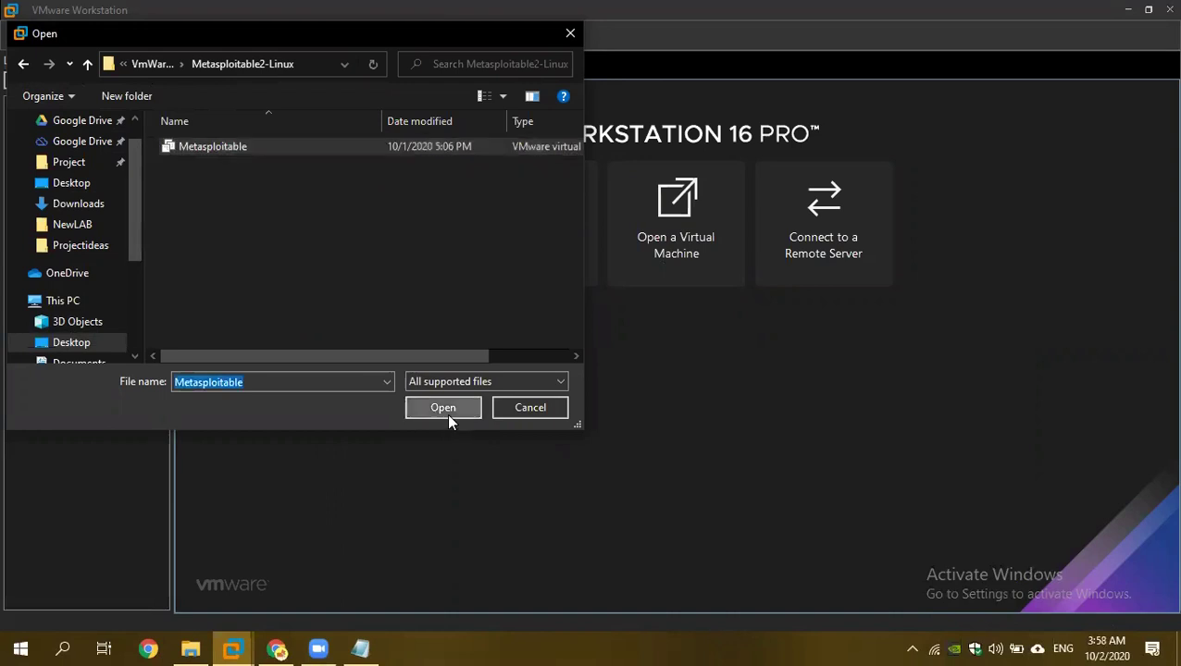
pyautogui.click(447, 414)
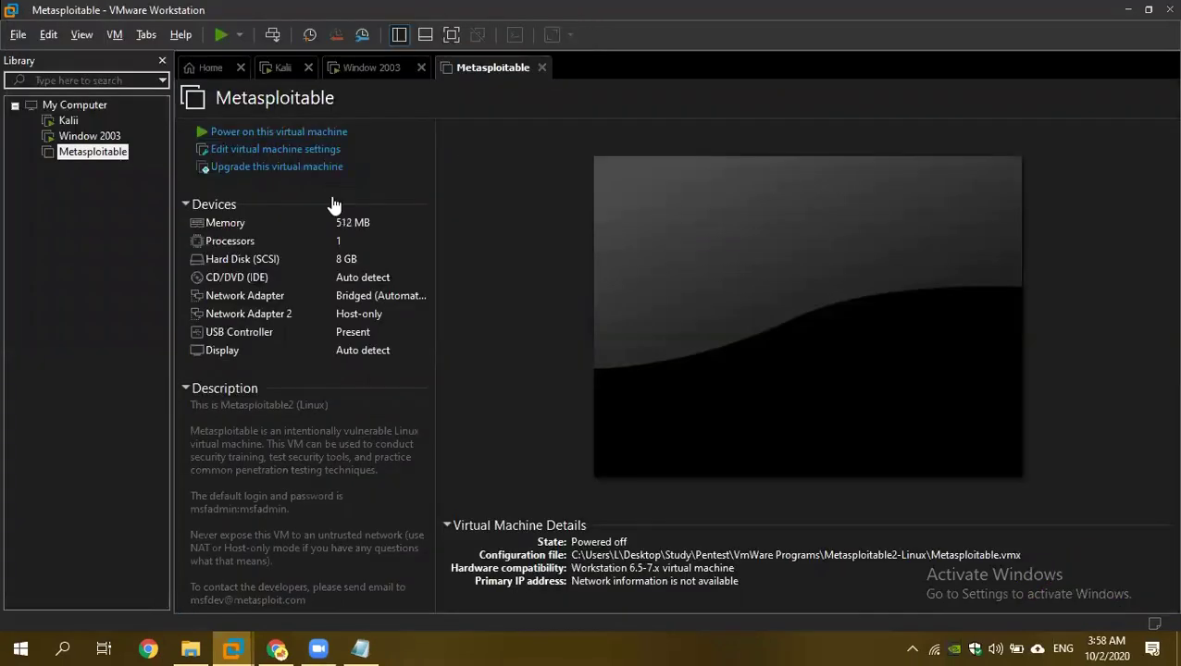
pyautogui.click(102, 159)
pyautogui.click(367, 71)
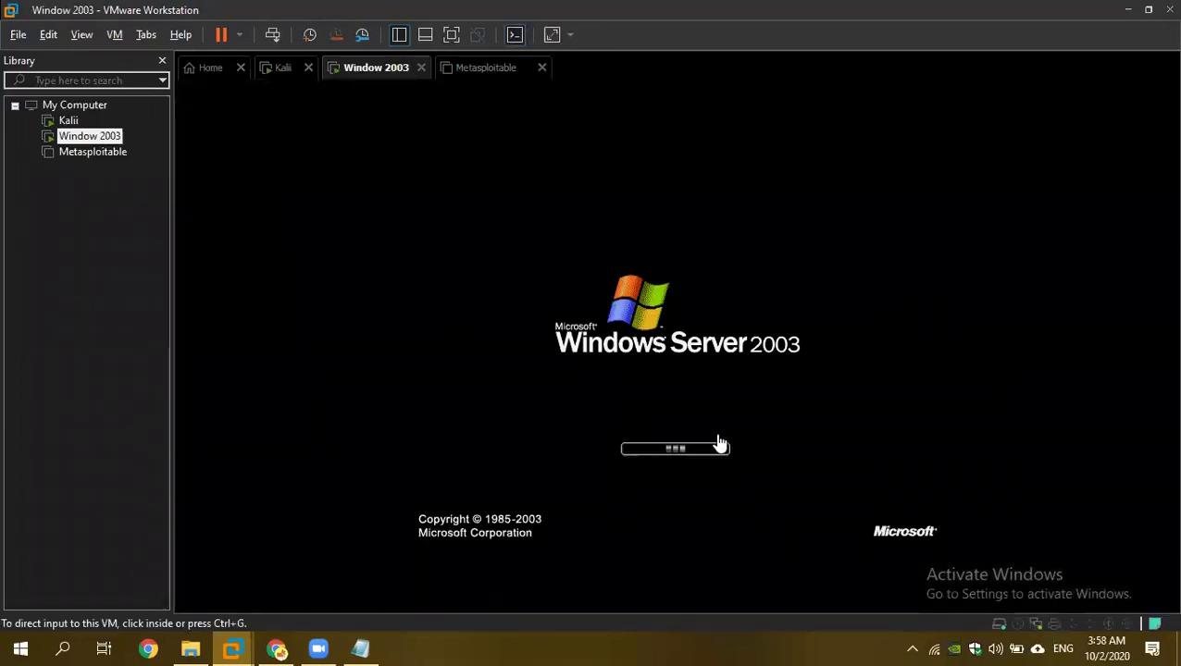
pyautogui.click(477, 70)
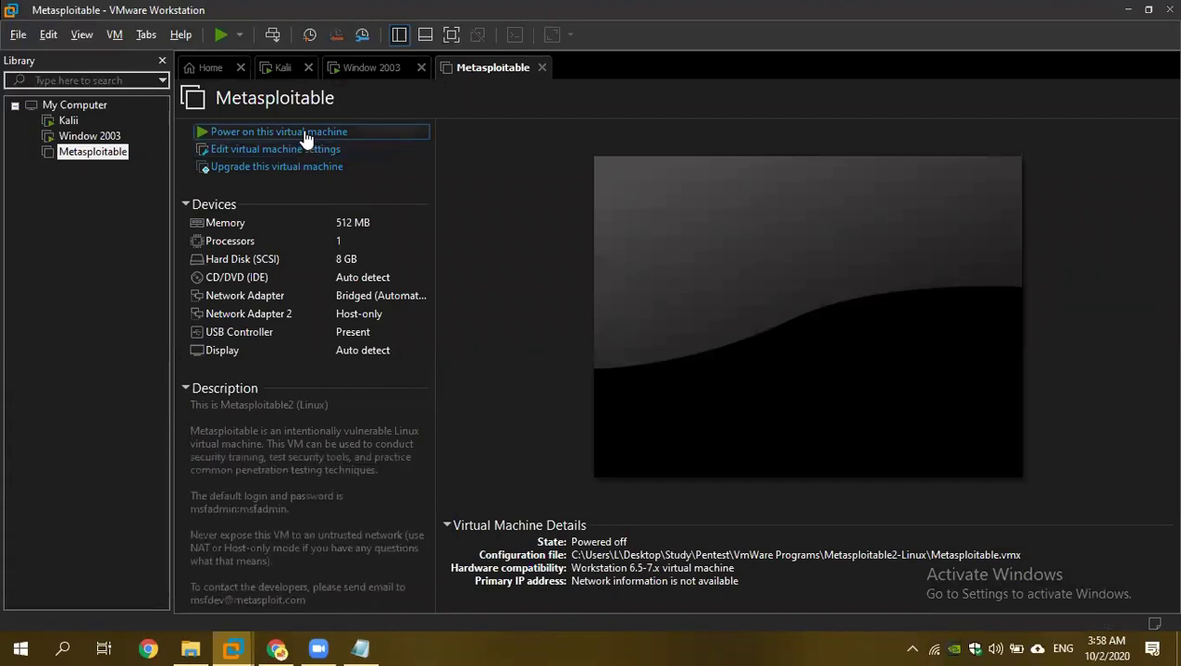
pyautogui.click(306, 134)
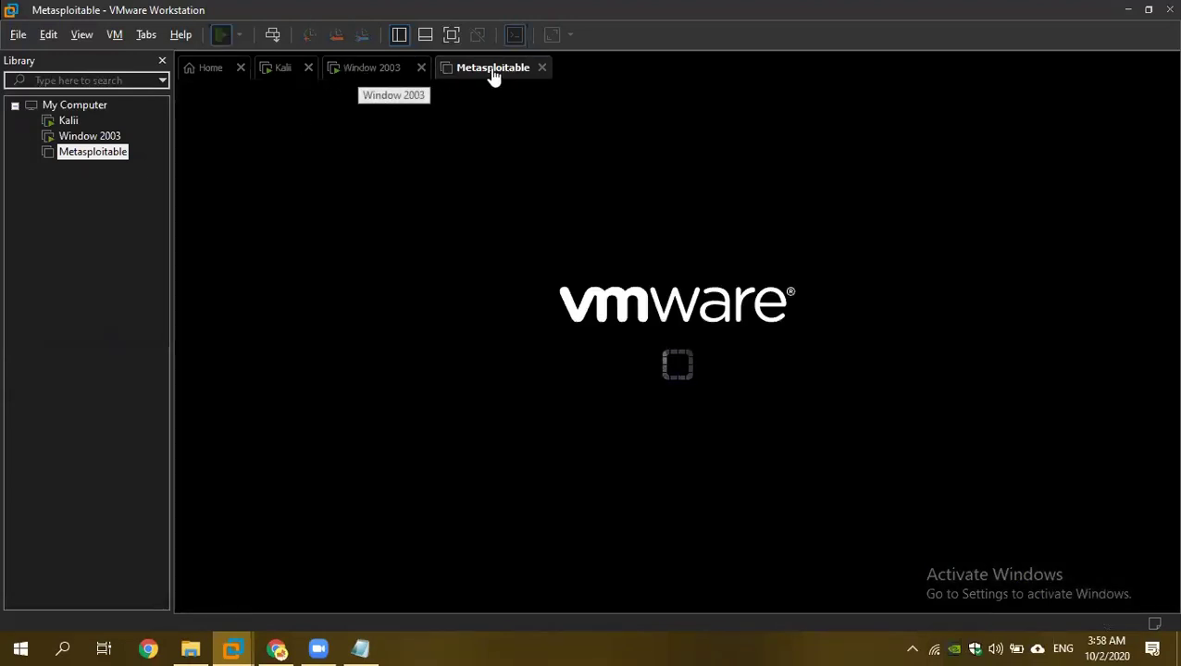
# Send Ctrl+Alt+Del to Window 2003 and log on with the account password.
pyautogui.click(374, 68)
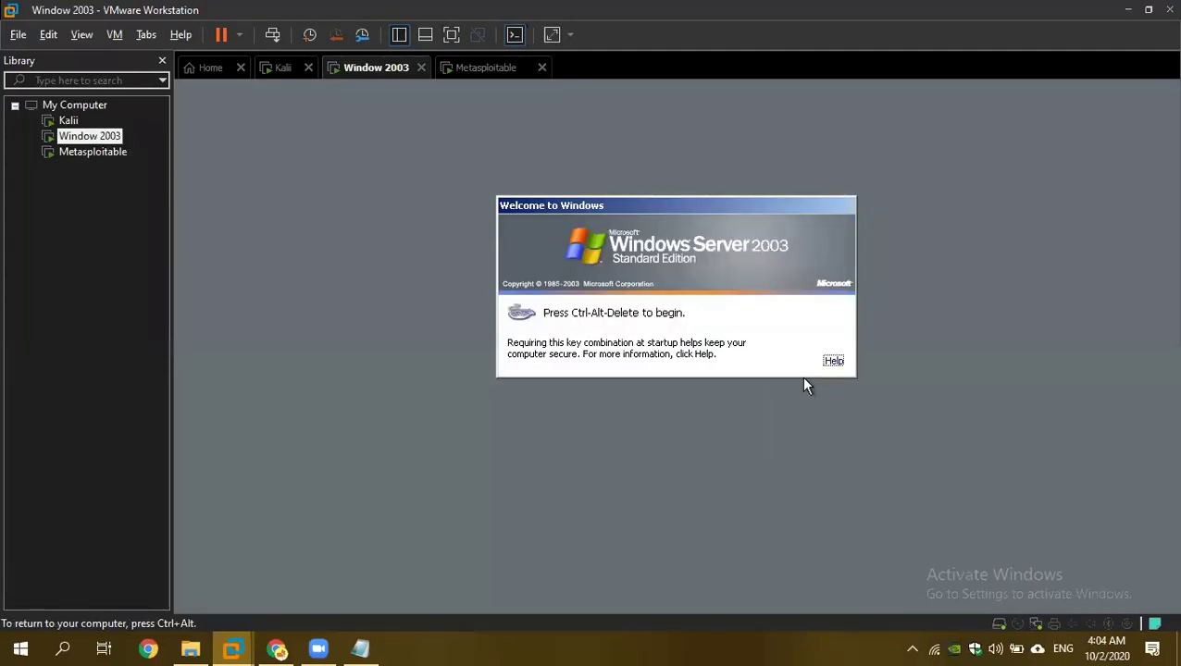
pyautogui.rightClick(378, 68)
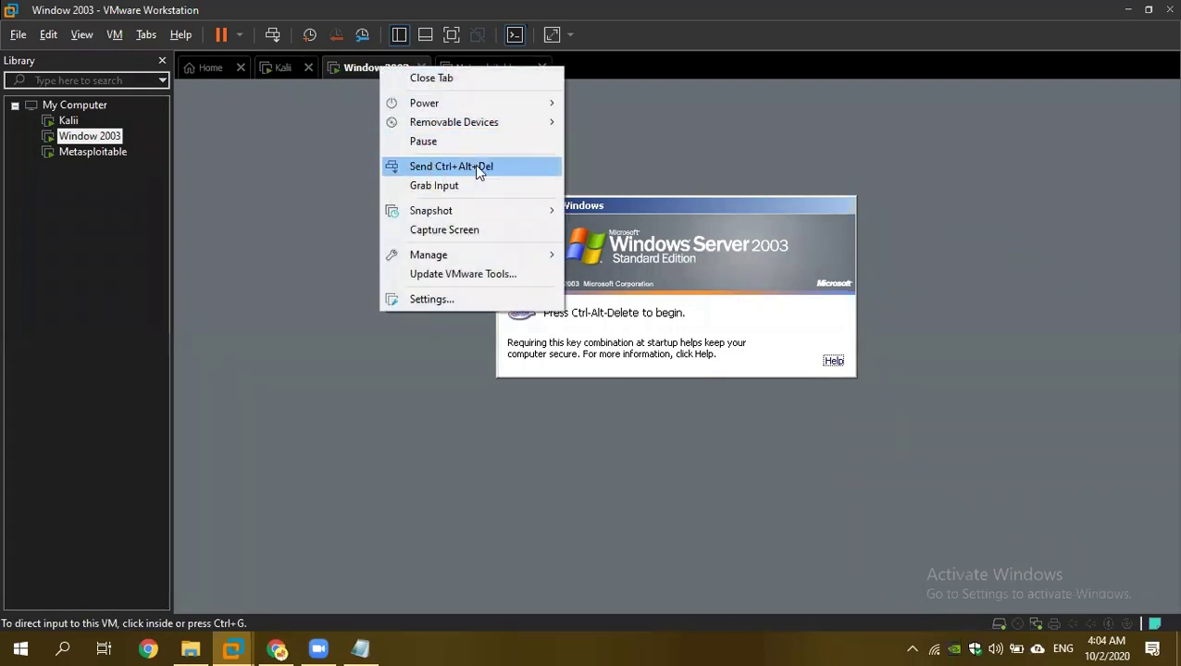
pyautogui.click(476, 166)
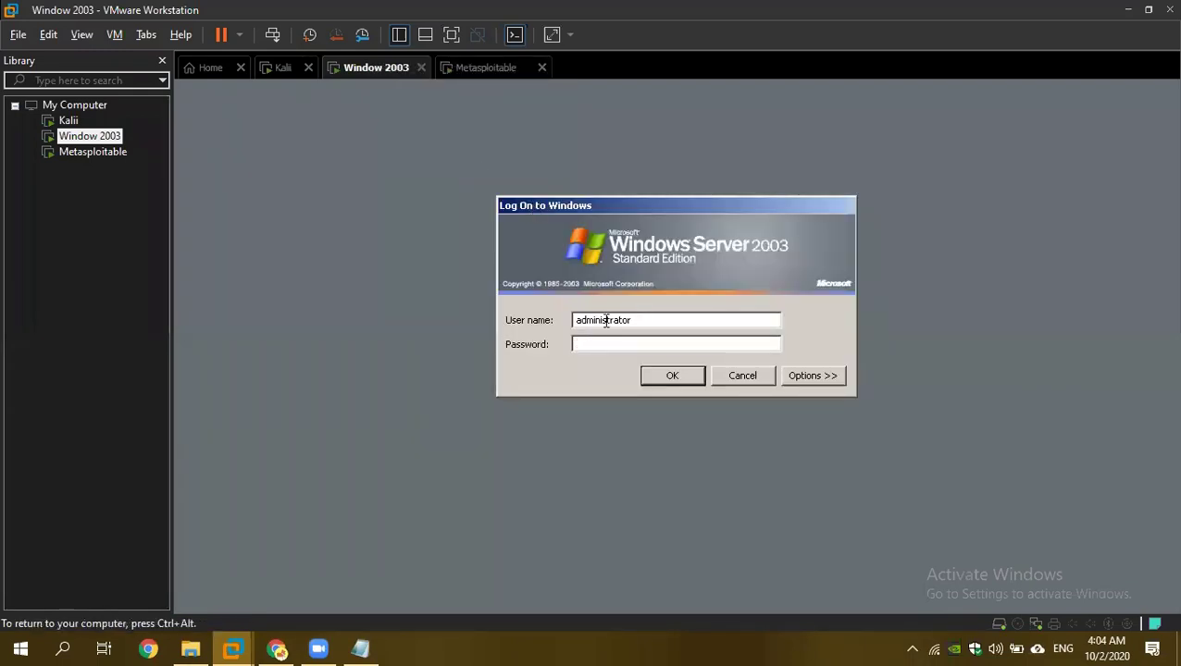
pyautogui.write('1')
pyautogui.press('Return')
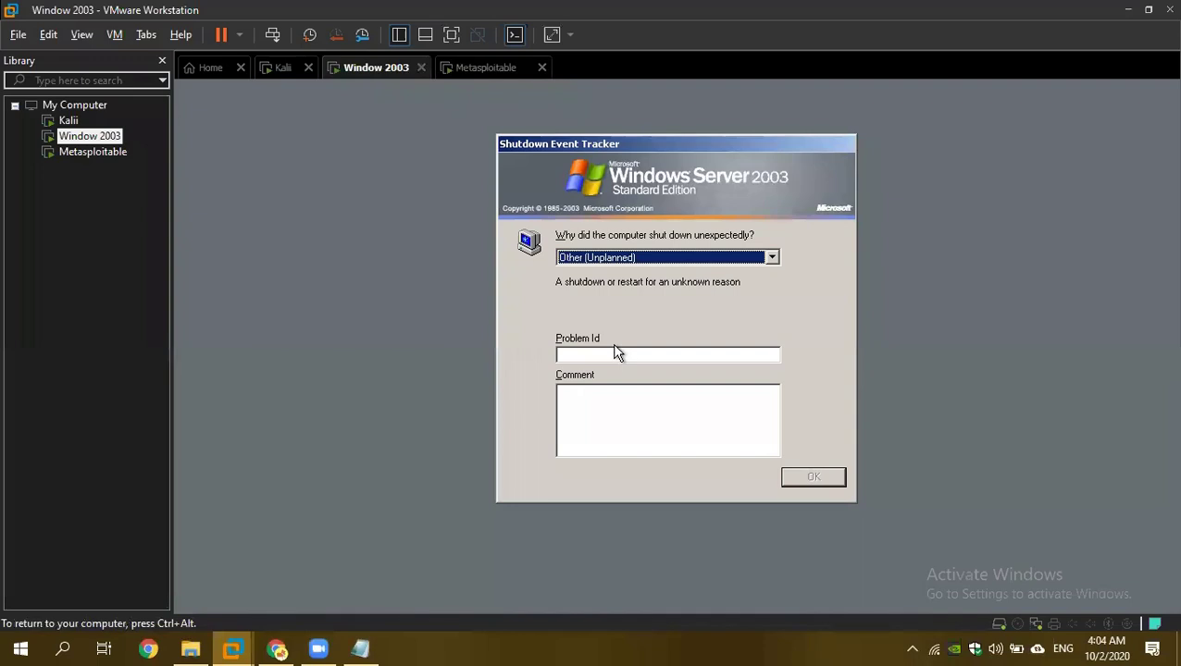
# Choose an unexpected-shutdown reason, decline sending the Wireshark error reports, and view Metasploitable.
pyautogui.click(661, 262)
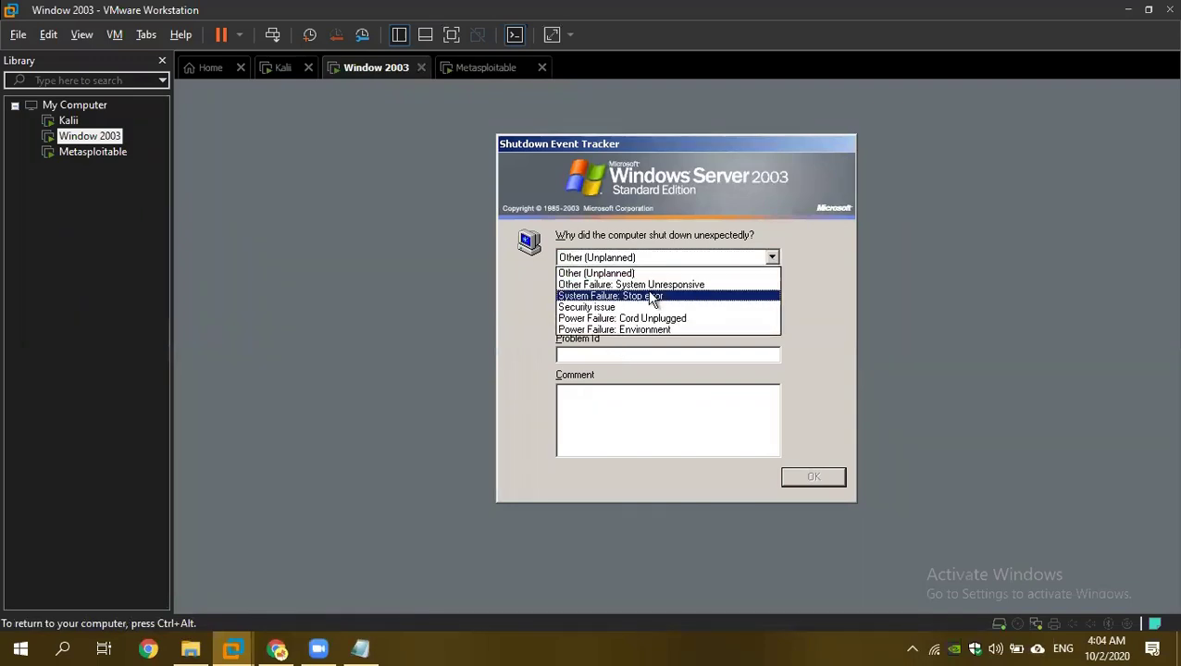
pyautogui.click(655, 296)
pyautogui.click(627, 259)
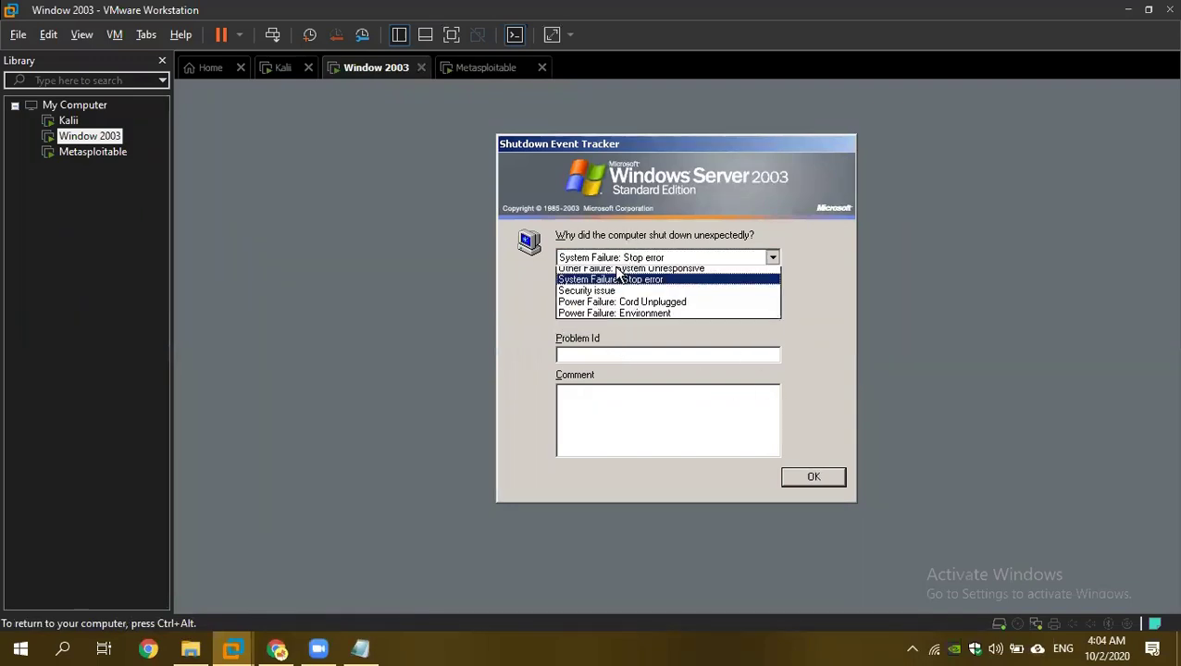
pyautogui.click(648, 283)
pyautogui.click(814, 478)
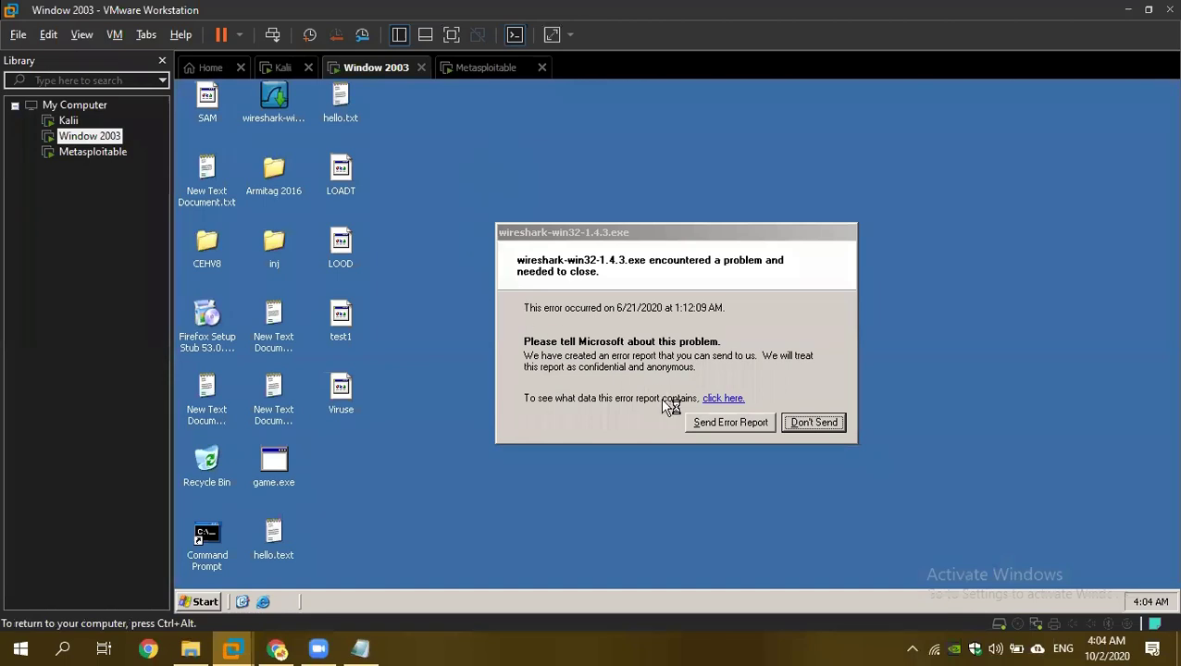
pyautogui.click(765, 428)
pyautogui.click(757, 428)
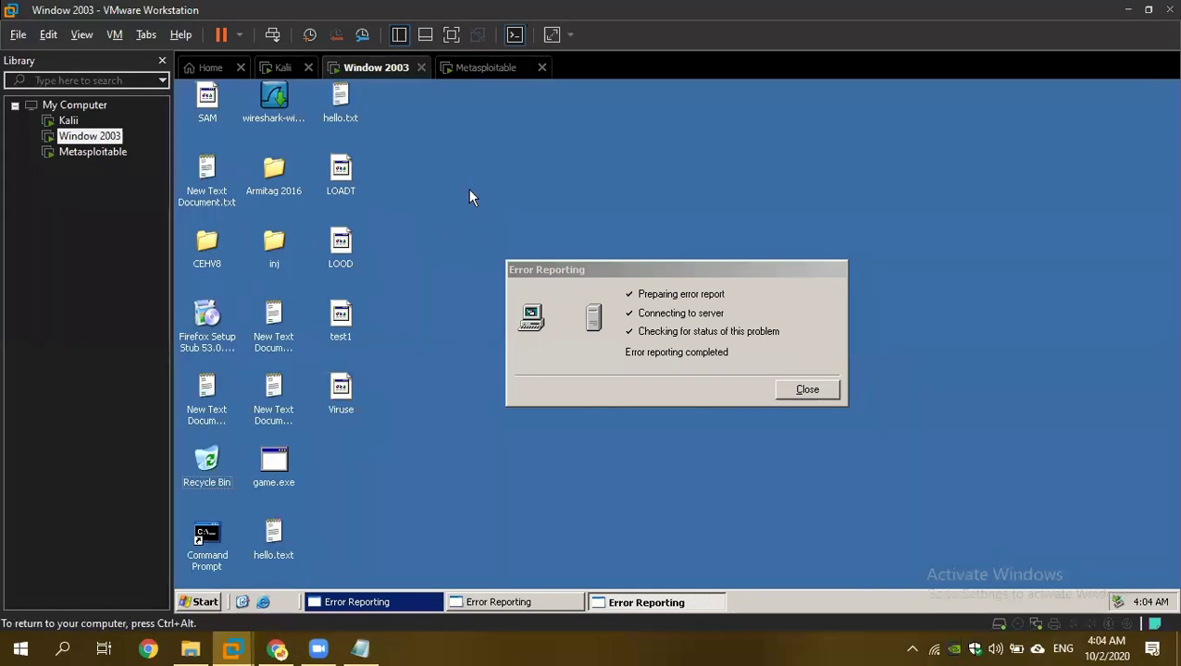
pyautogui.click(464, 73)
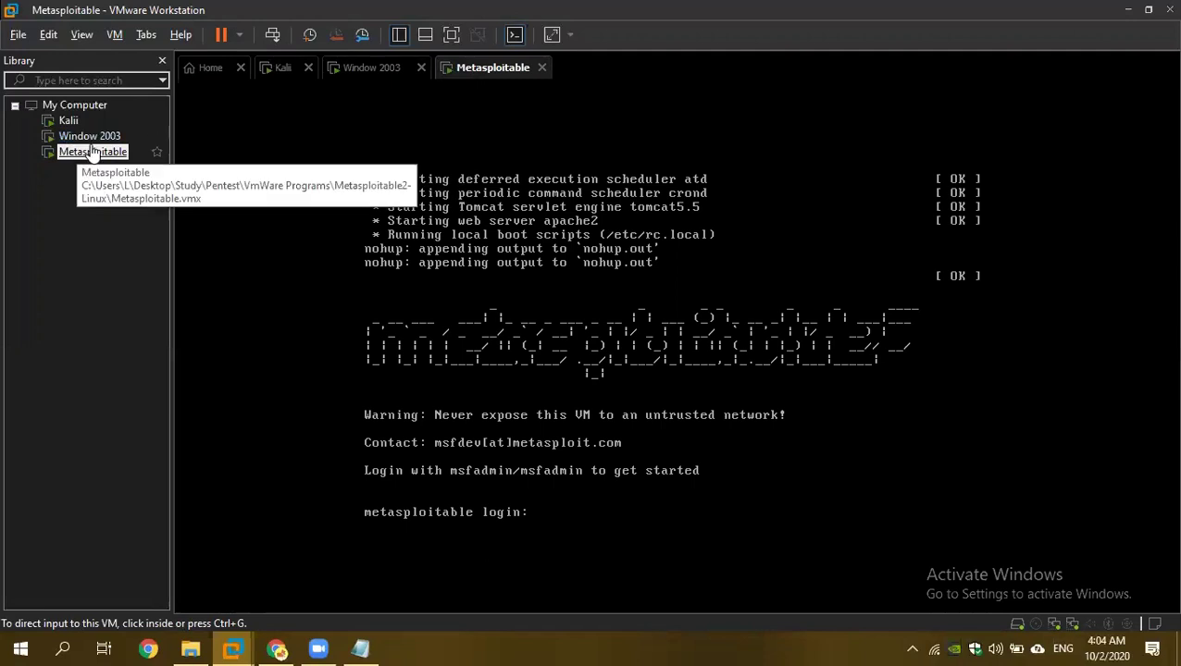
# Log in at the Metasploitable console and run ifconfig, showing eth0 at 192.168.100.13.
pyautogui.click(591, 496)
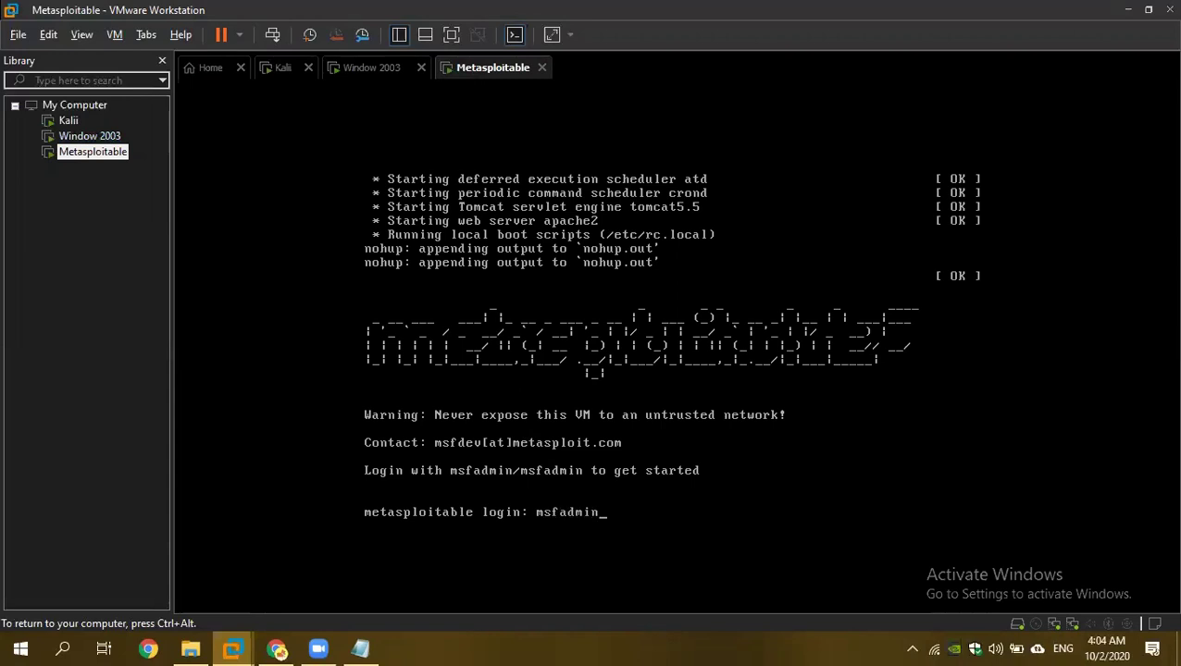
pyautogui.hotkey('ctrl', 'alt')
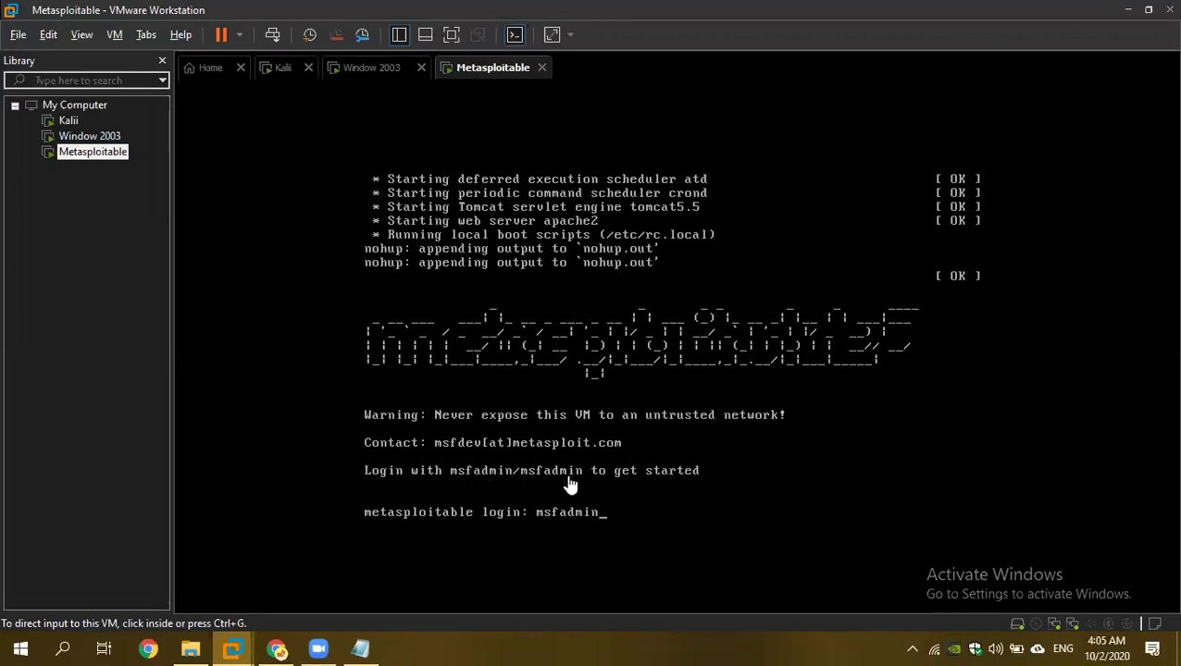
pyautogui.hotkey('ctrl', 'g')
pyautogui.press('Return')
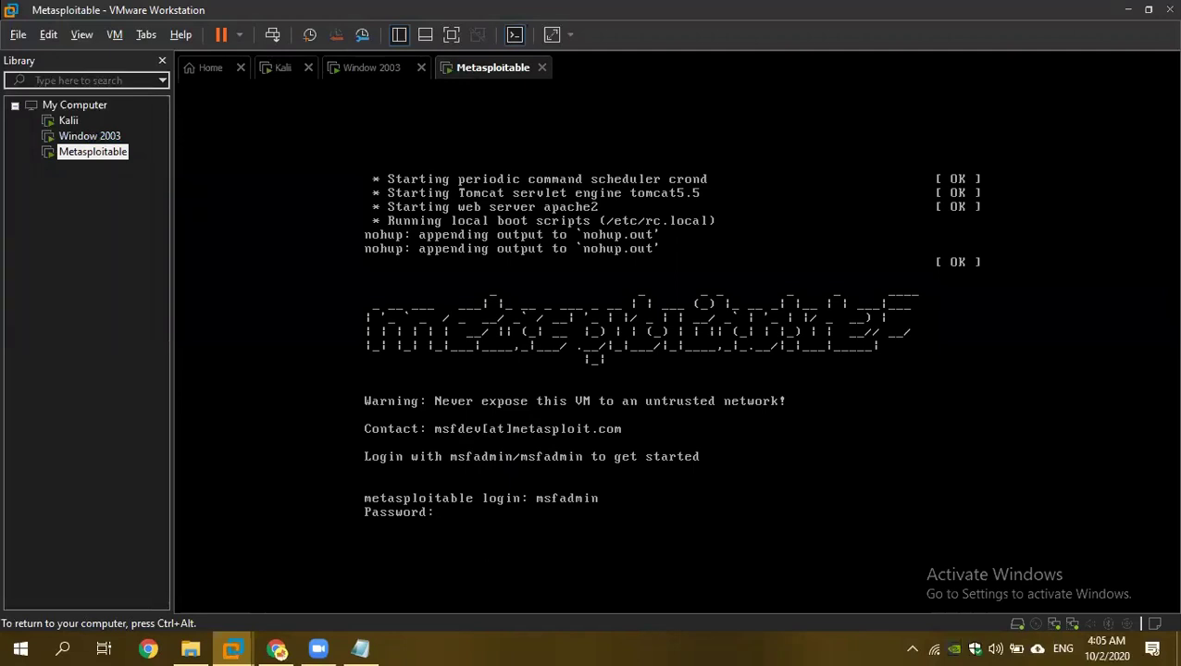
pyautogui.press('Return')
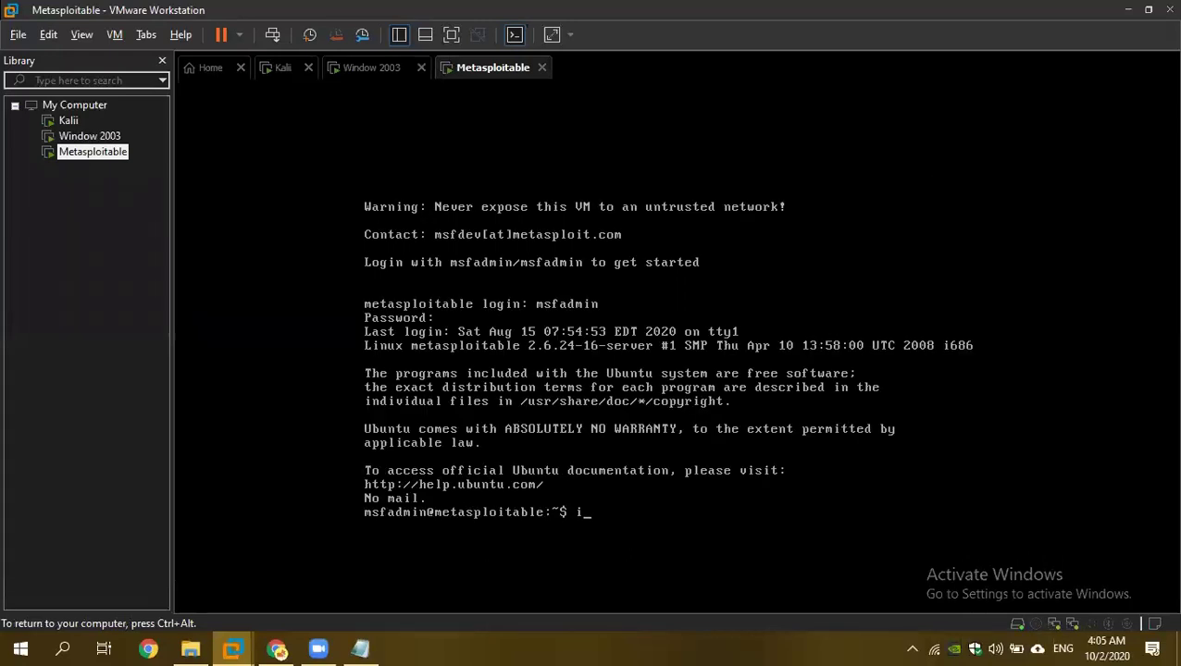
pyautogui.write('ifconfig')
pyautogui.press('Return')
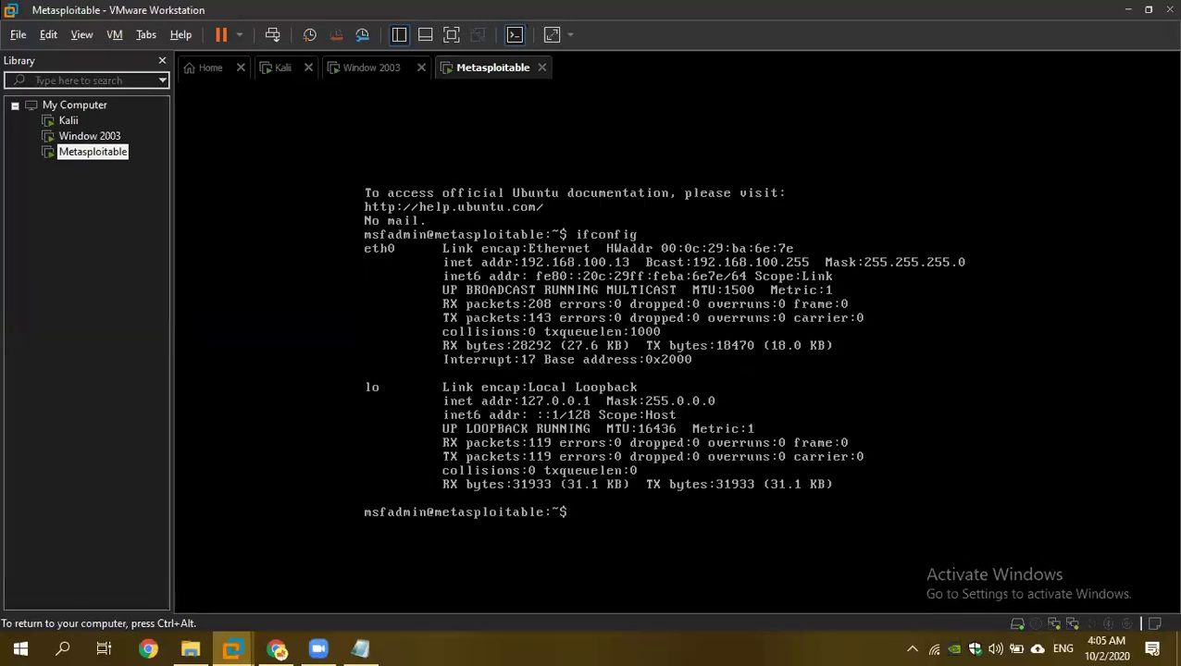
pyautogui.hotkey('ctrl', 'alt')
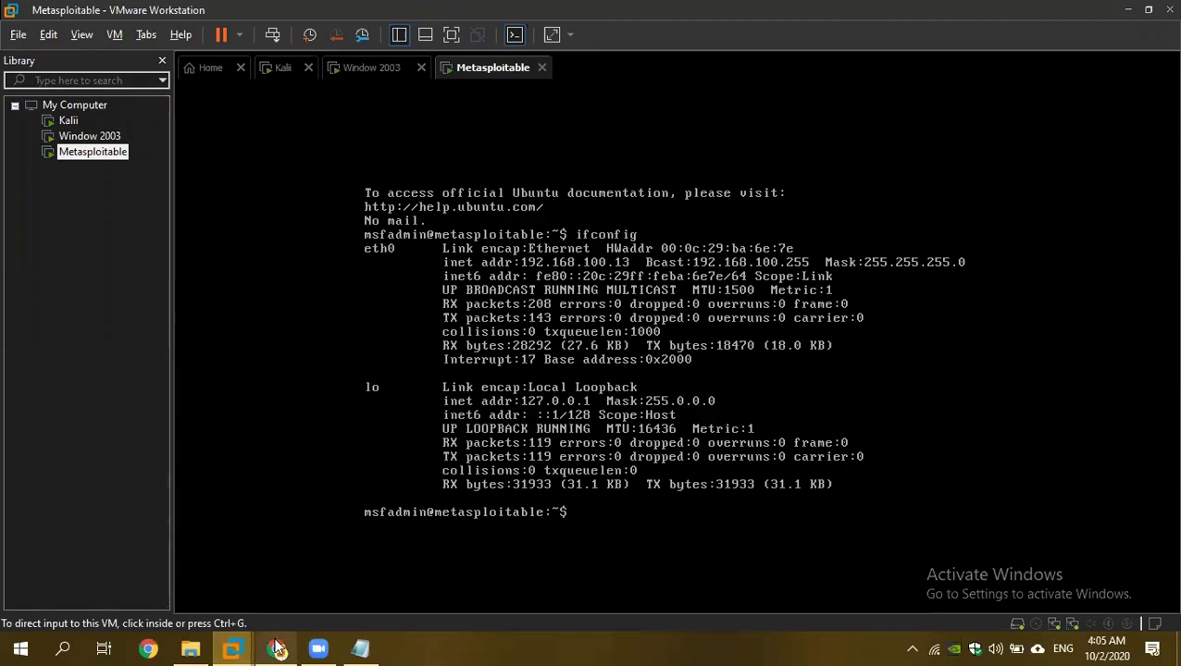
# Scroll through the Windows 7 Ultimate ISO download page, then return to VMware's Home page.
pyautogui.moveTo(277, 649)
pyautogui.click(278, 579)
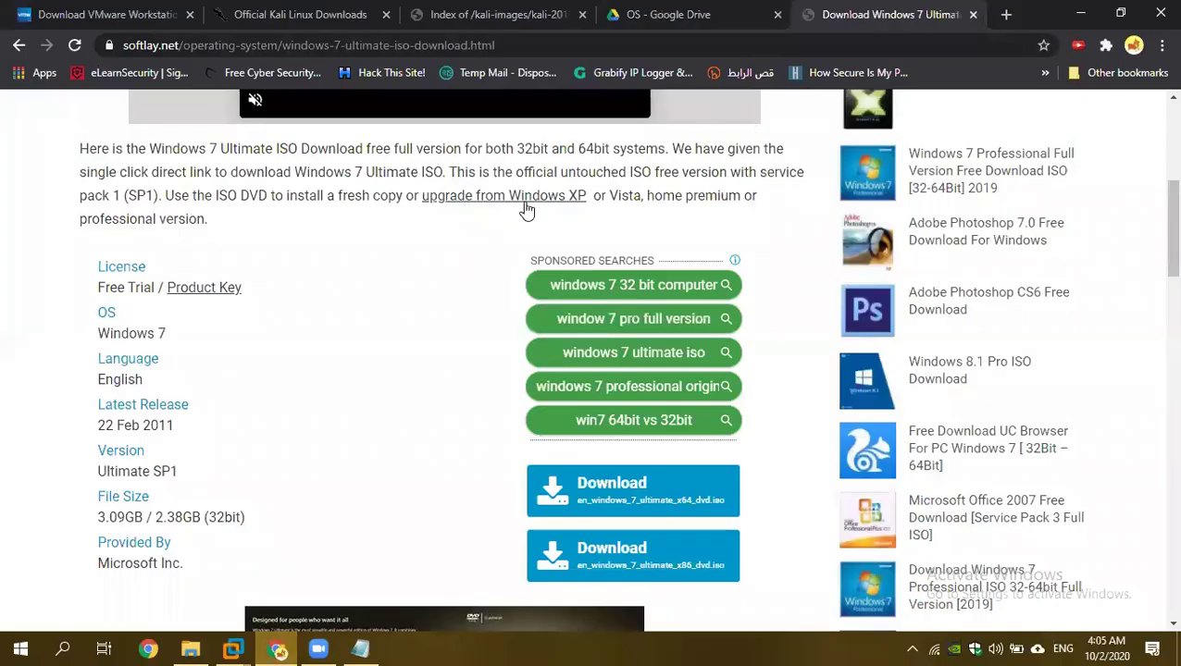
pyautogui.scroll(-2, 407, 268)
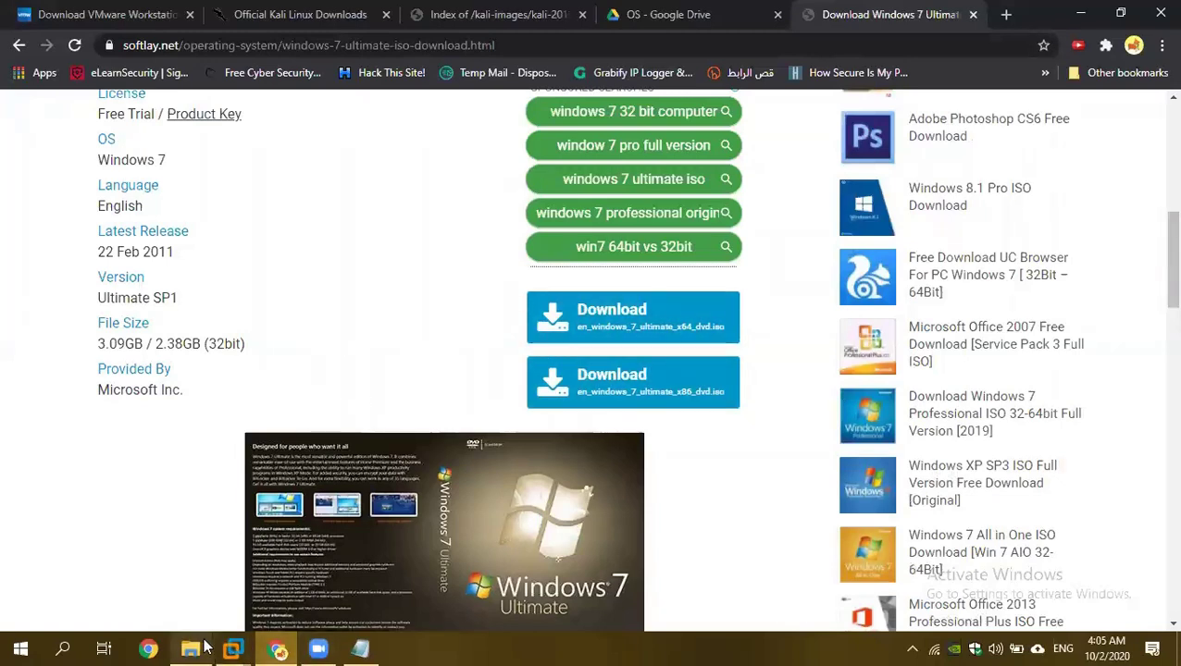
pyautogui.click(234, 648)
pyautogui.click(93, 564)
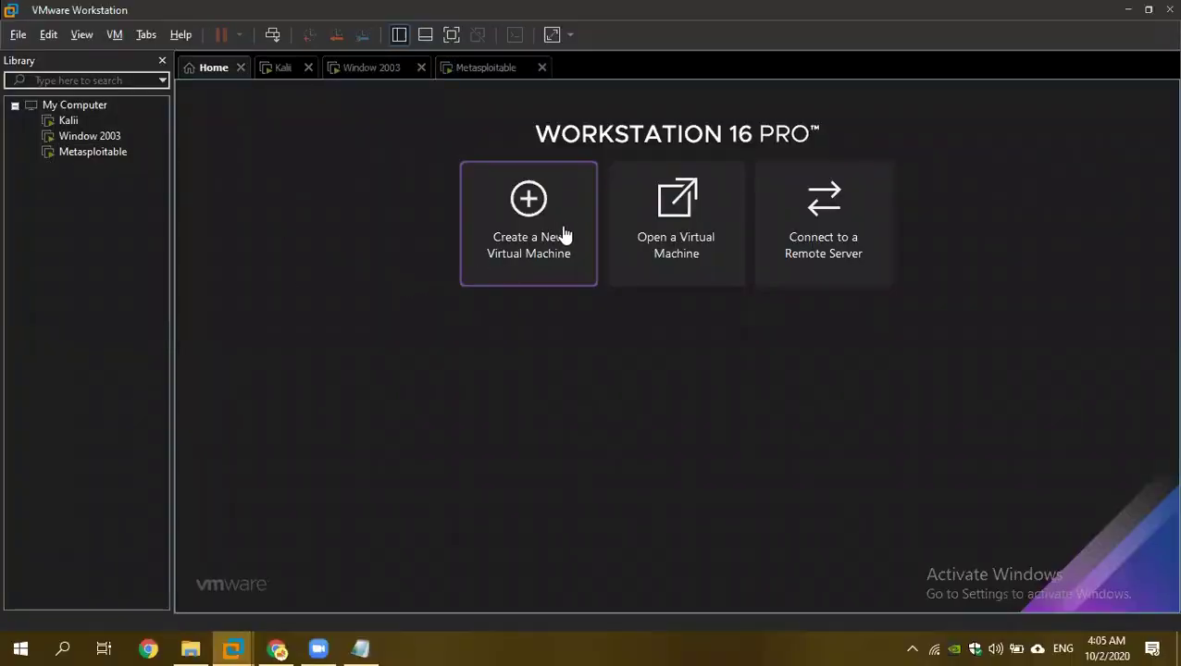
# Start a typical new virtual machine from the en_windows_7_ultimate_x64_dvd ISO image.
pyautogui.click(524, 248)
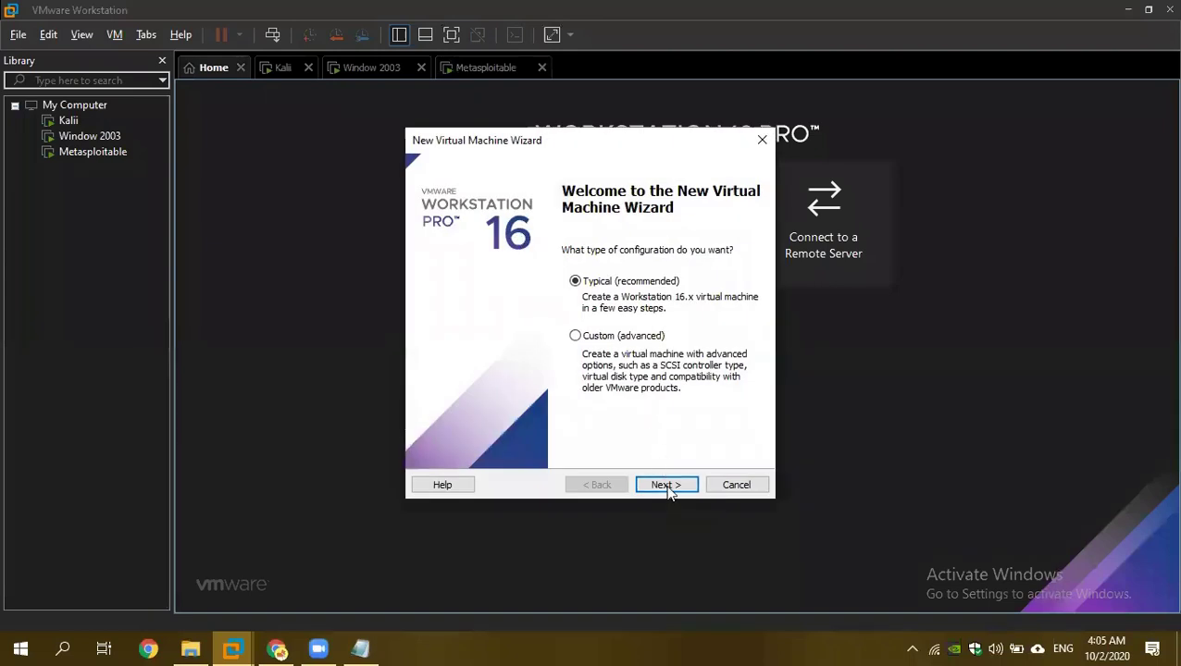
pyautogui.click(667, 485)
pyautogui.click(430, 319)
pyautogui.click(726, 341)
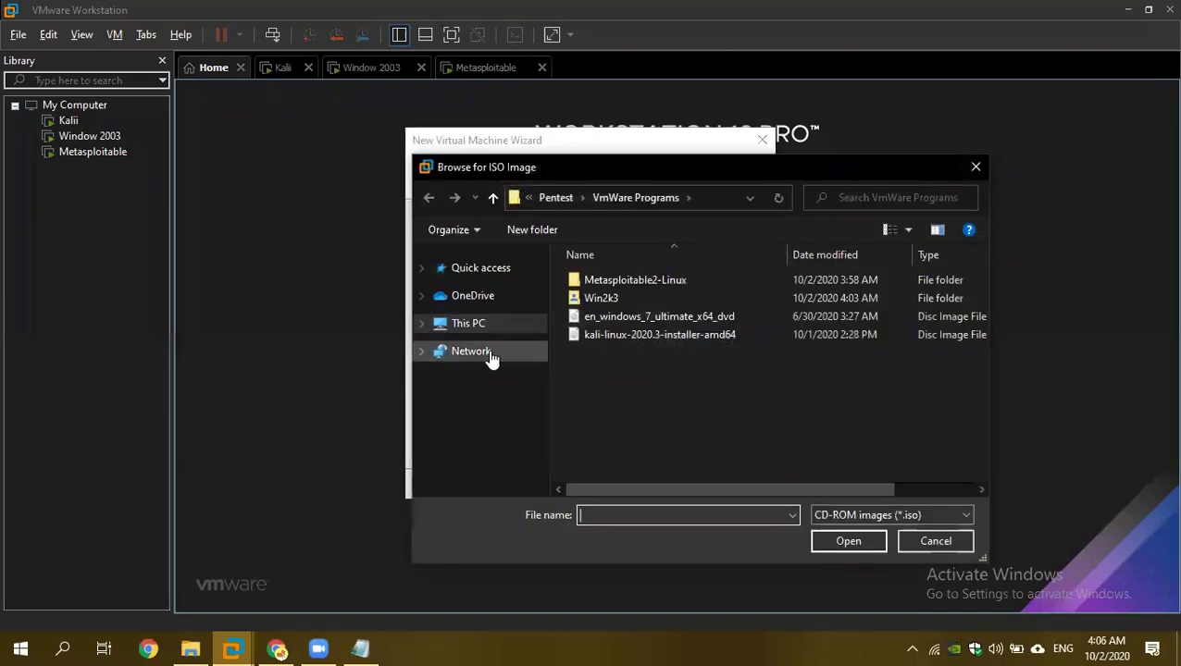
pyautogui.click(614, 317)
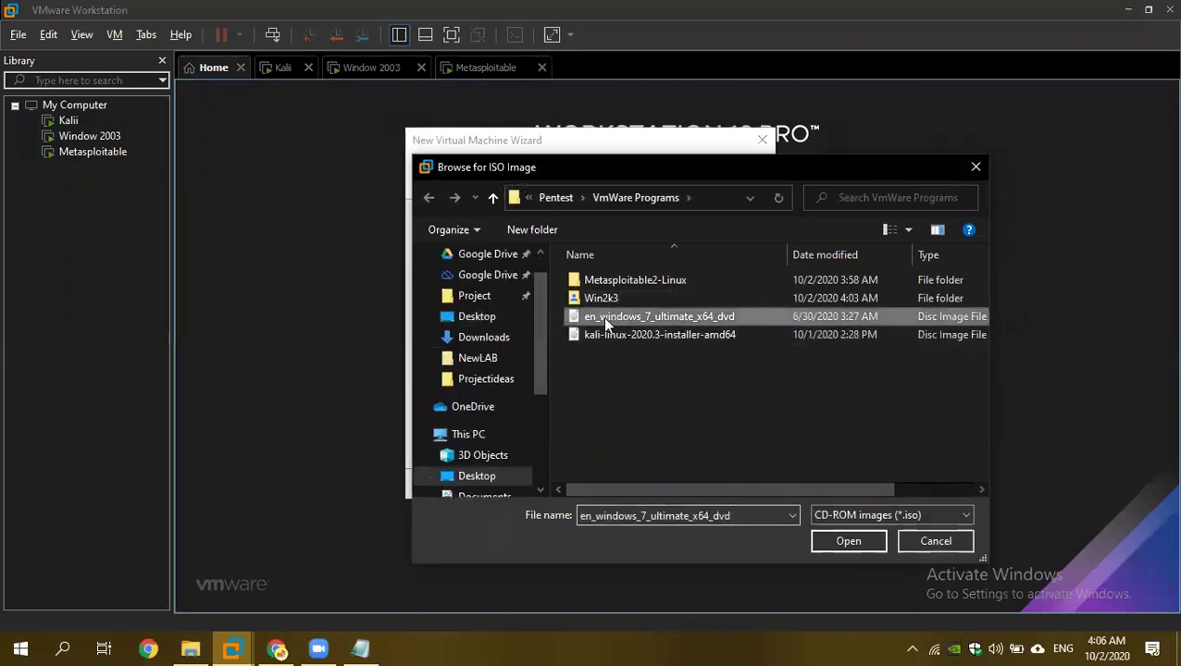
pyautogui.click(849, 542)
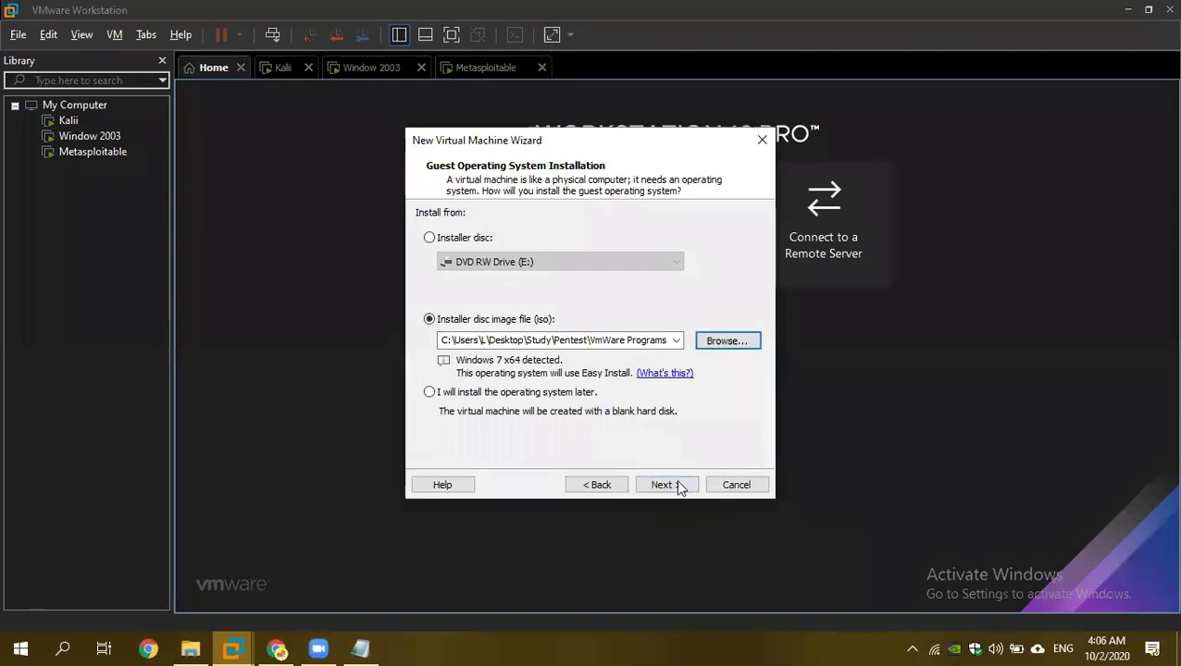
# Continue through Easy Install without a Windows product key.
pyautogui.click(659, 487)
pyautogui.click(668, 486)
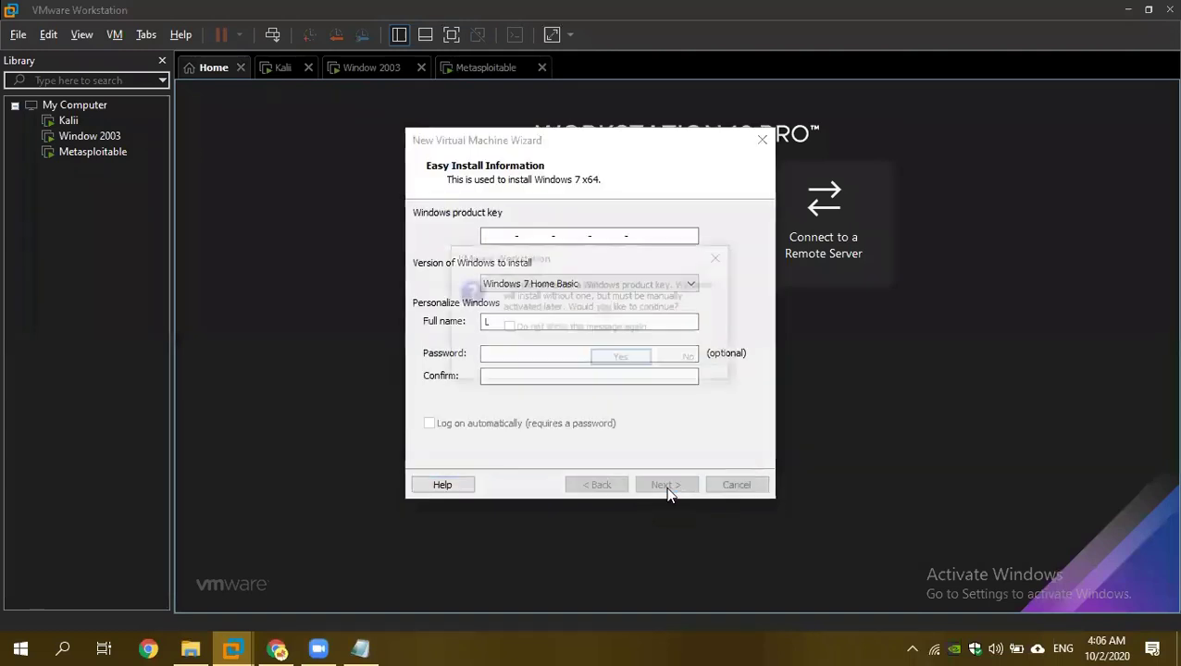
pyautogui.click(692, 364)
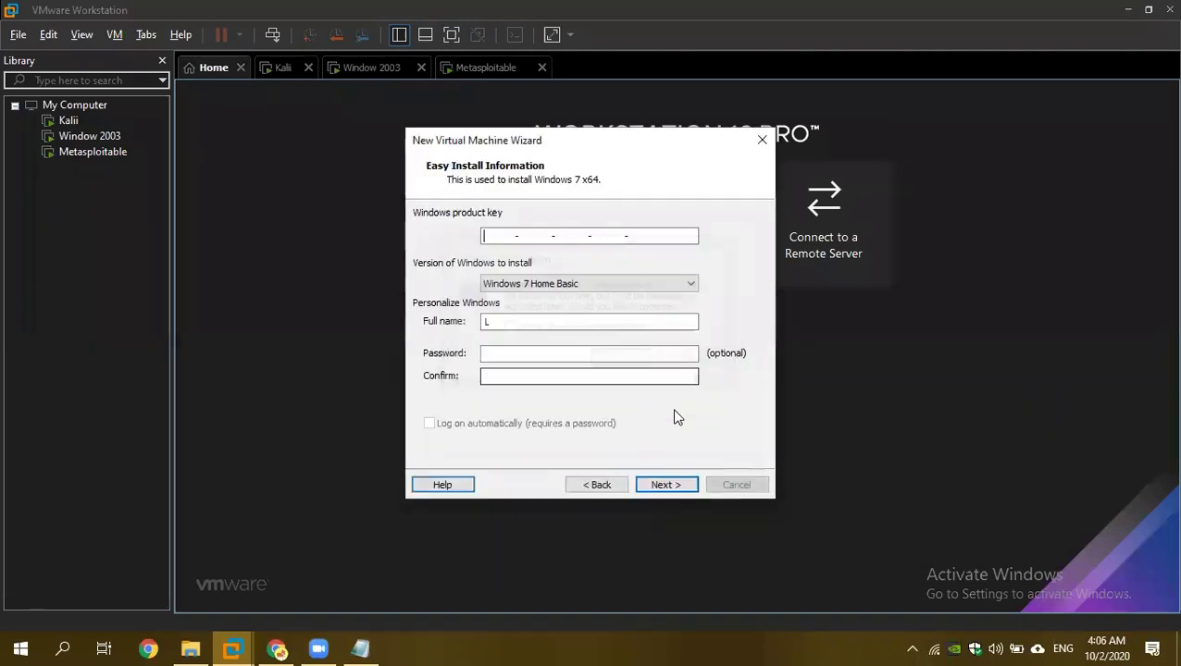
pyautogui.click(668, 484)
pyautogui.click(630, 362)
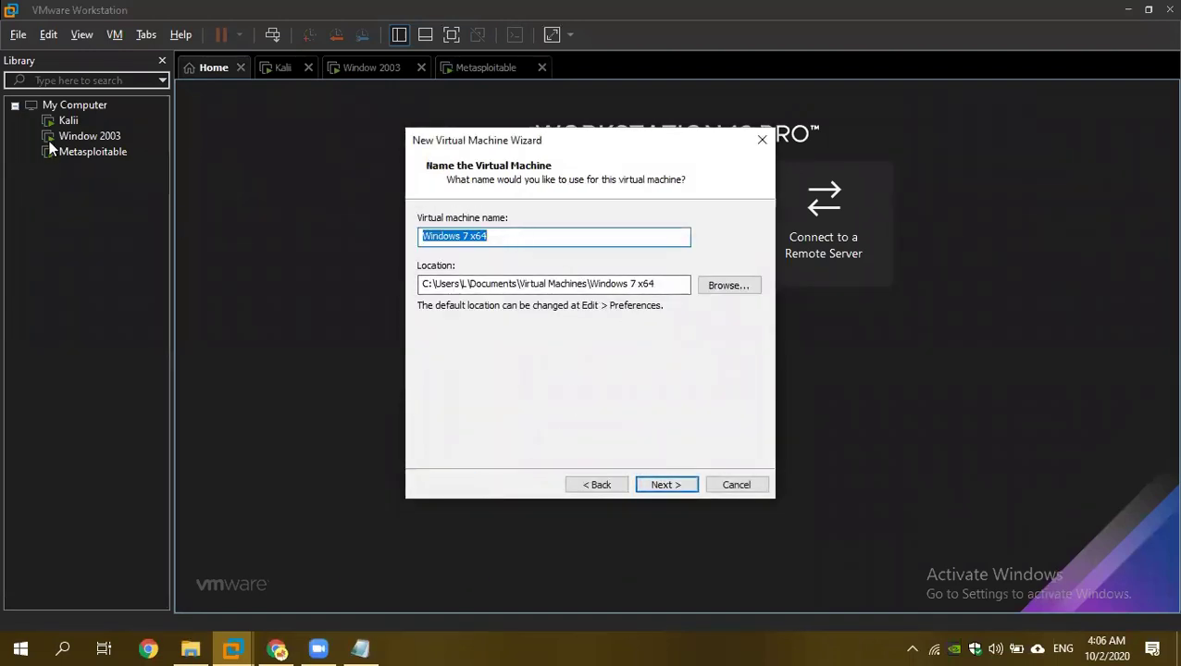
# Keep the name Windows 7 x64, set a 20 GB disk and finish creation.
pyautogui.click(668, 485)
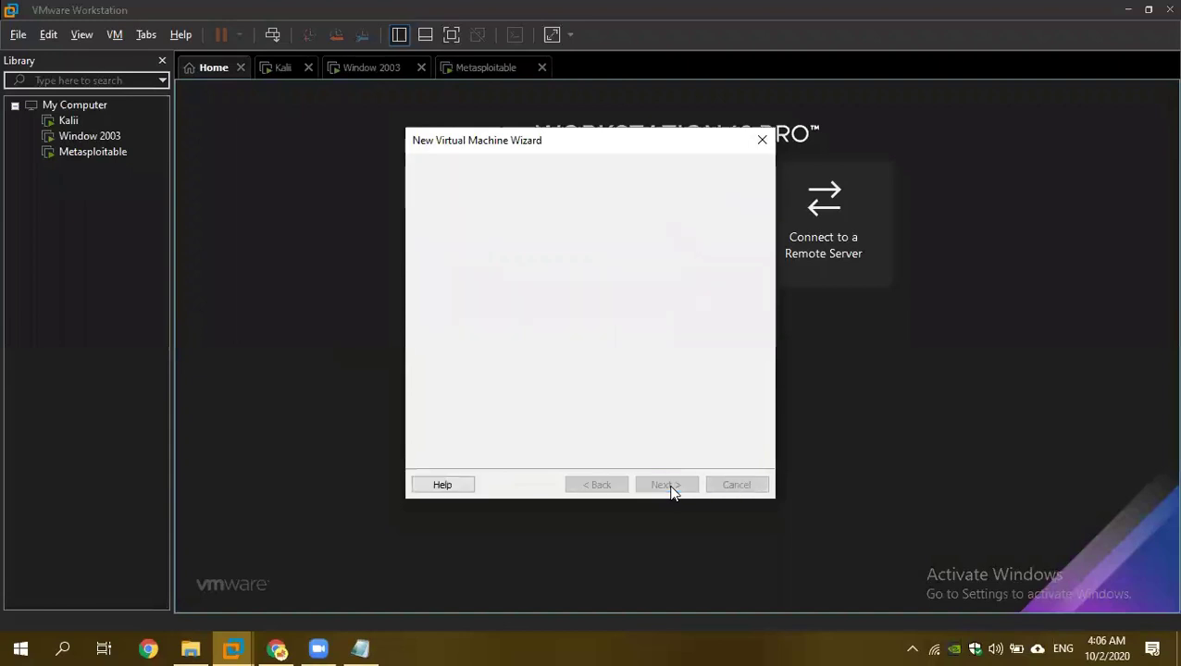
pyautogui.press('BackSpace')
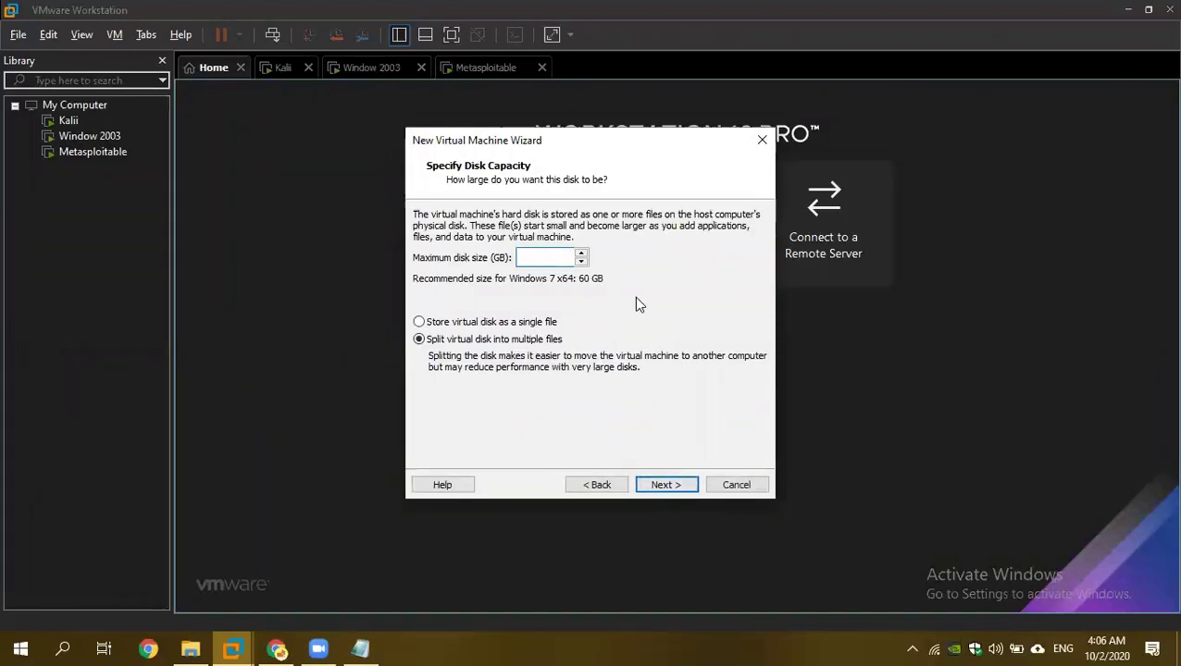
pyautogui.write('20')
pyautogui.click(666, 486)
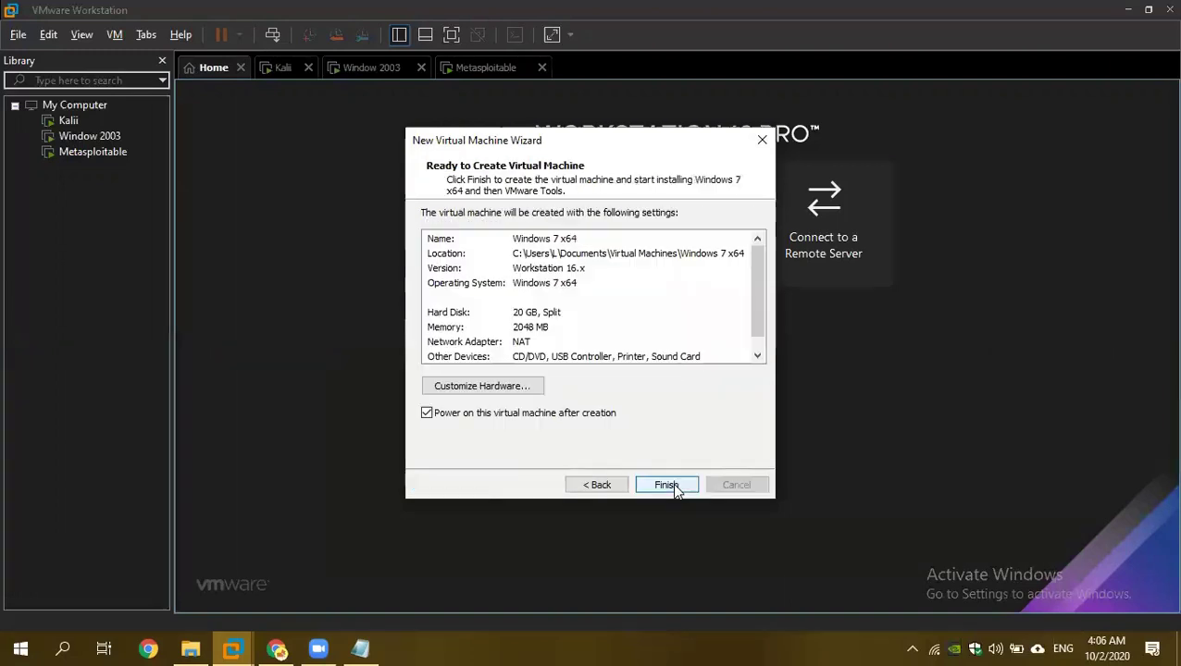
pyautogui.click(665, 486)
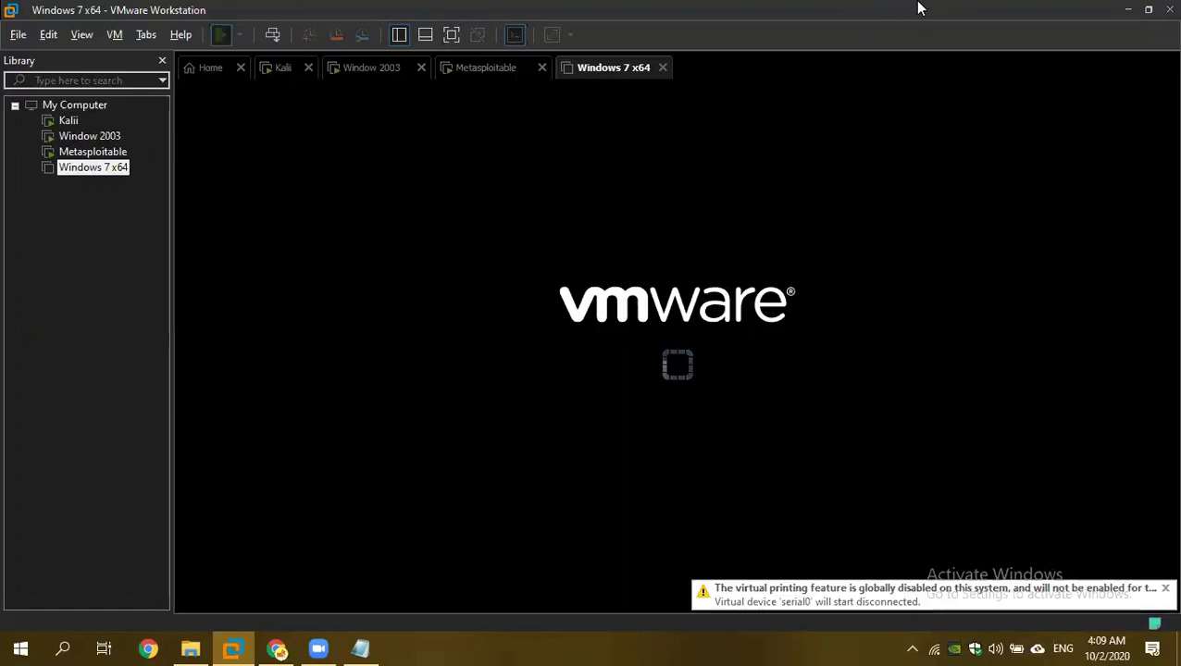
# Power off the Windows 7 x64 and Kali machines, closing their tabs from Home.
pyautogui.click(662, 68)
pyautogui.click(573, 356)
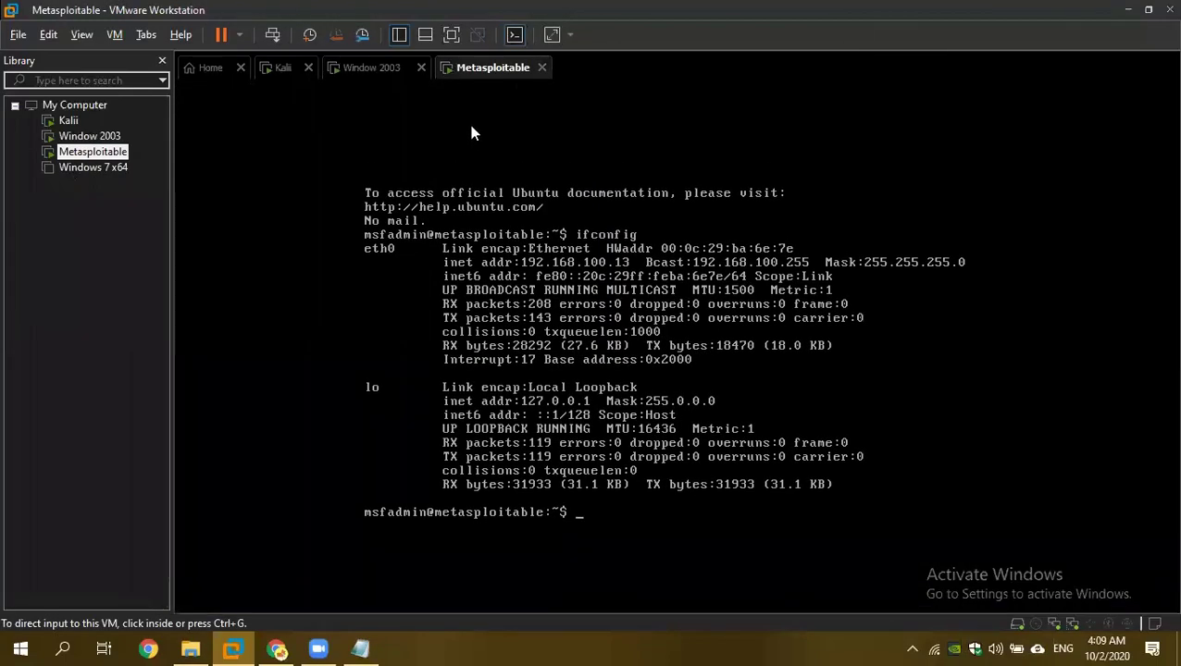
pyautogui.click(212, 68)
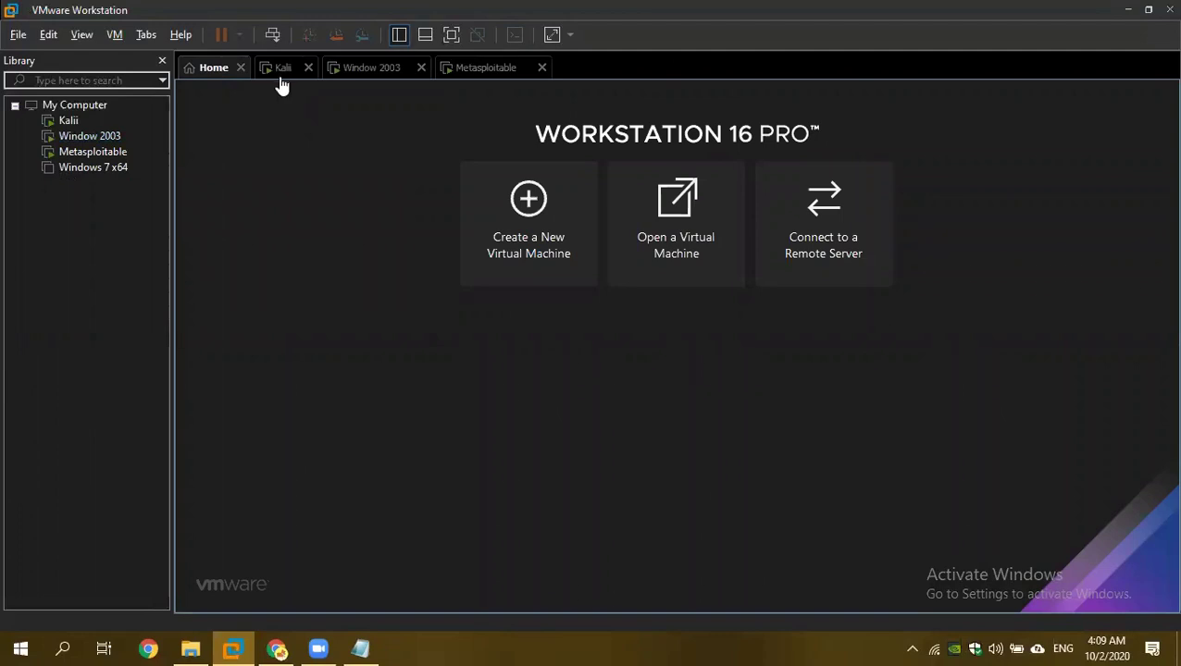
pyautogui.click(308, 68)
pyautogui.click(555, 355)
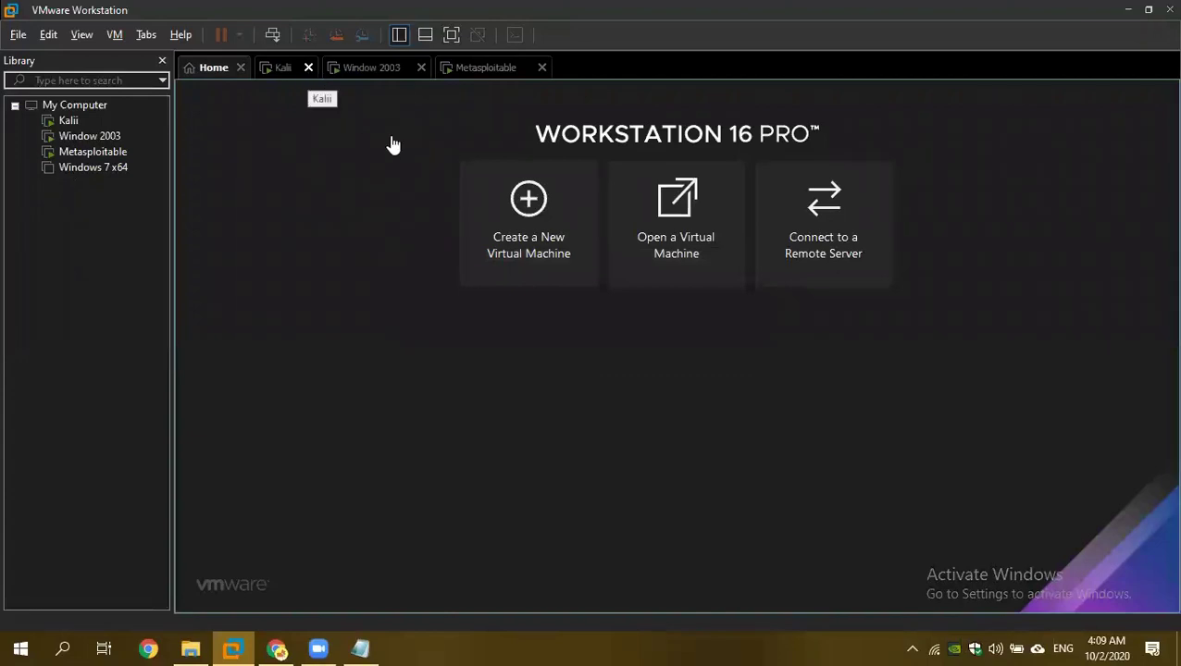
# Close the Kali tab, then power off and close Window 2003 and Metasploitable.
pyautogui.click(308, 68)
pyautogui.click(352, 67)
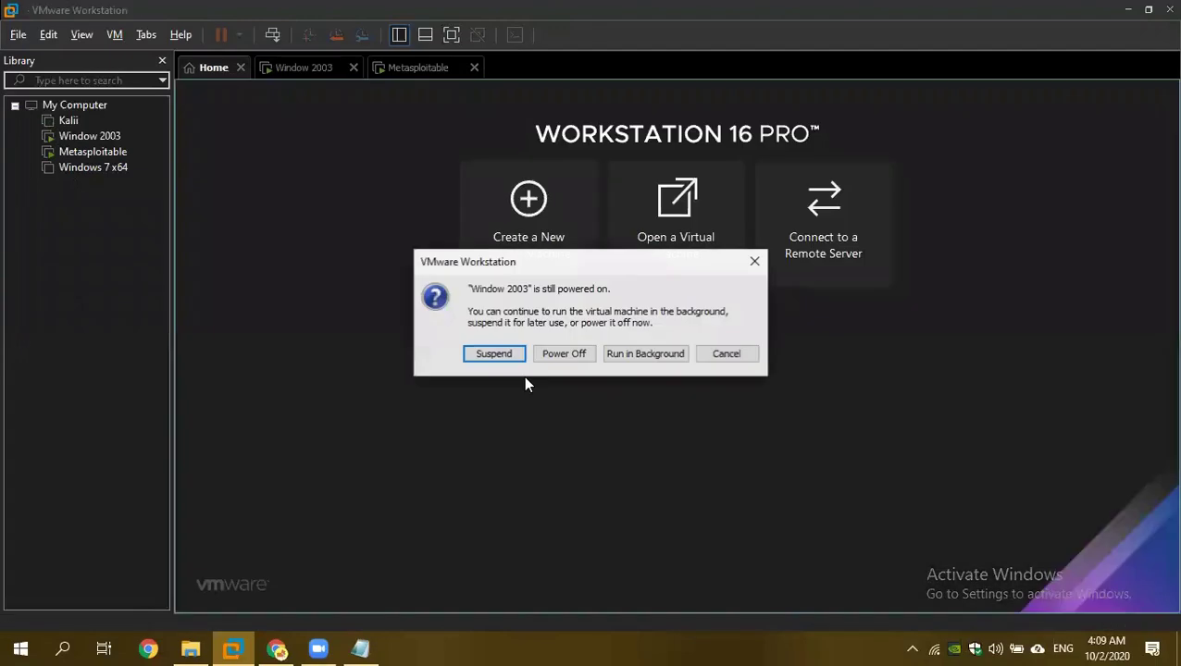
pyautogui.click(552, 352)
pyautogui.click(351, 71)
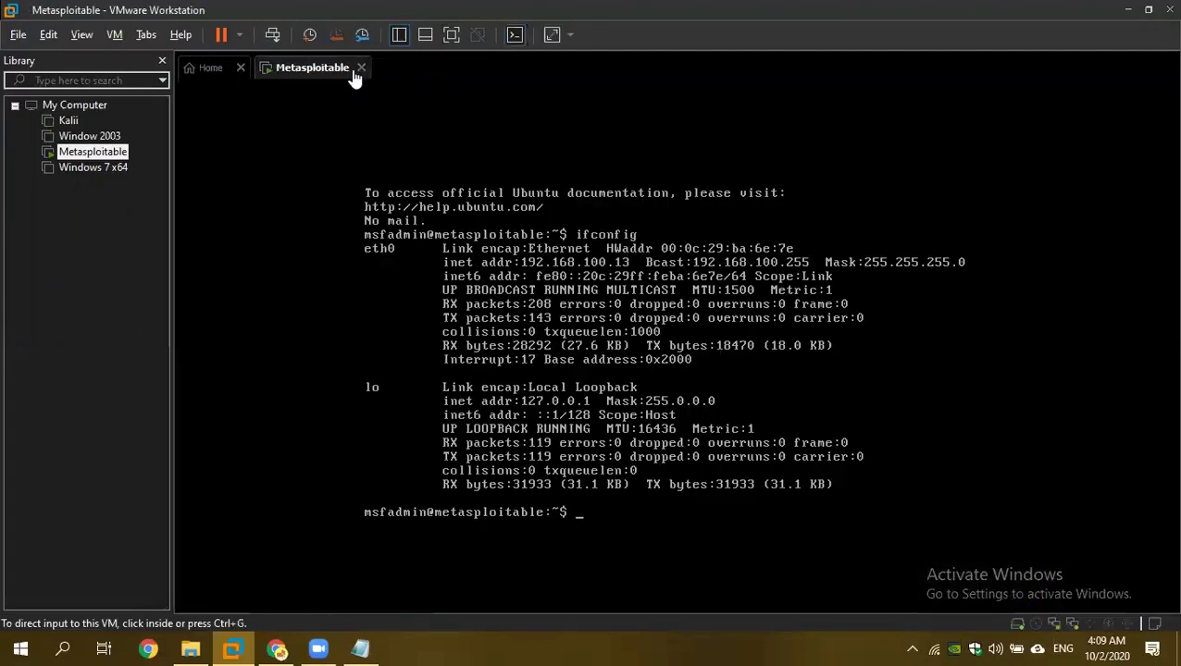
pyautogui.click(361, 67)
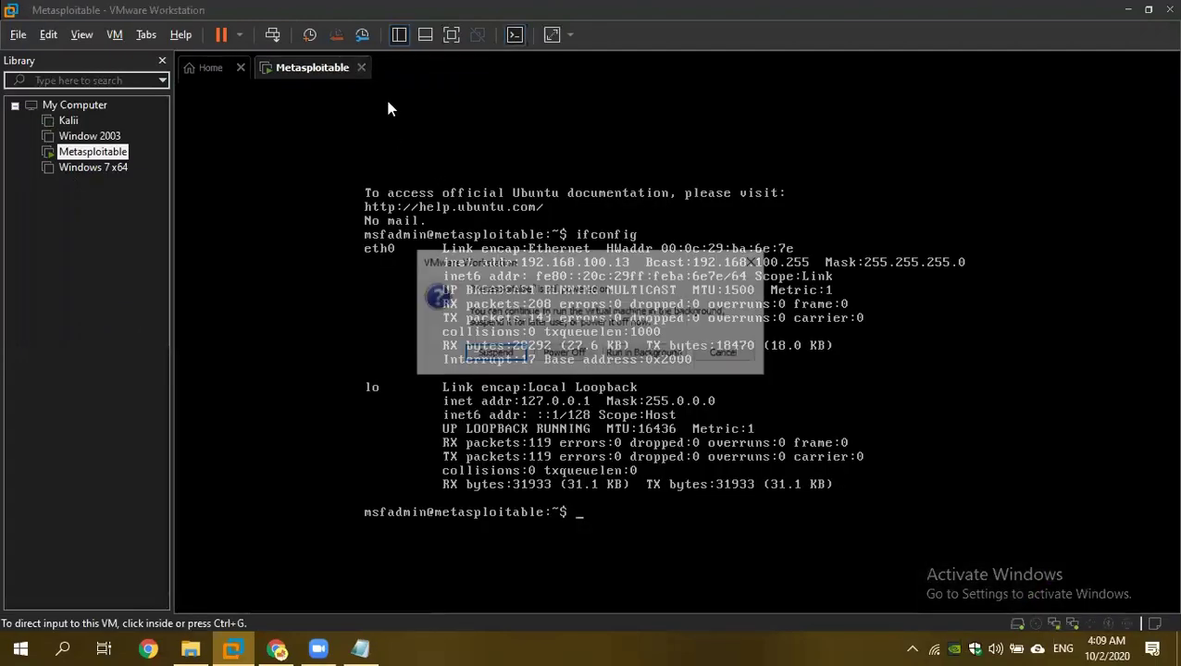
pyautogui.click(565, 354)
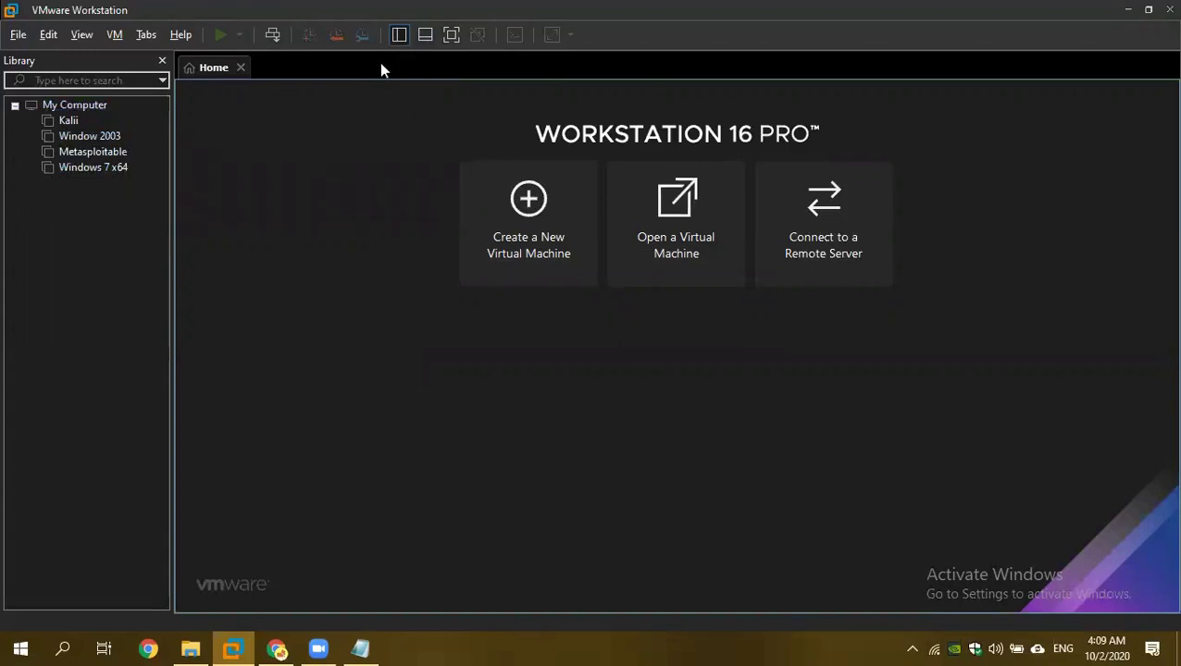
pyautogui.click(399, 35)
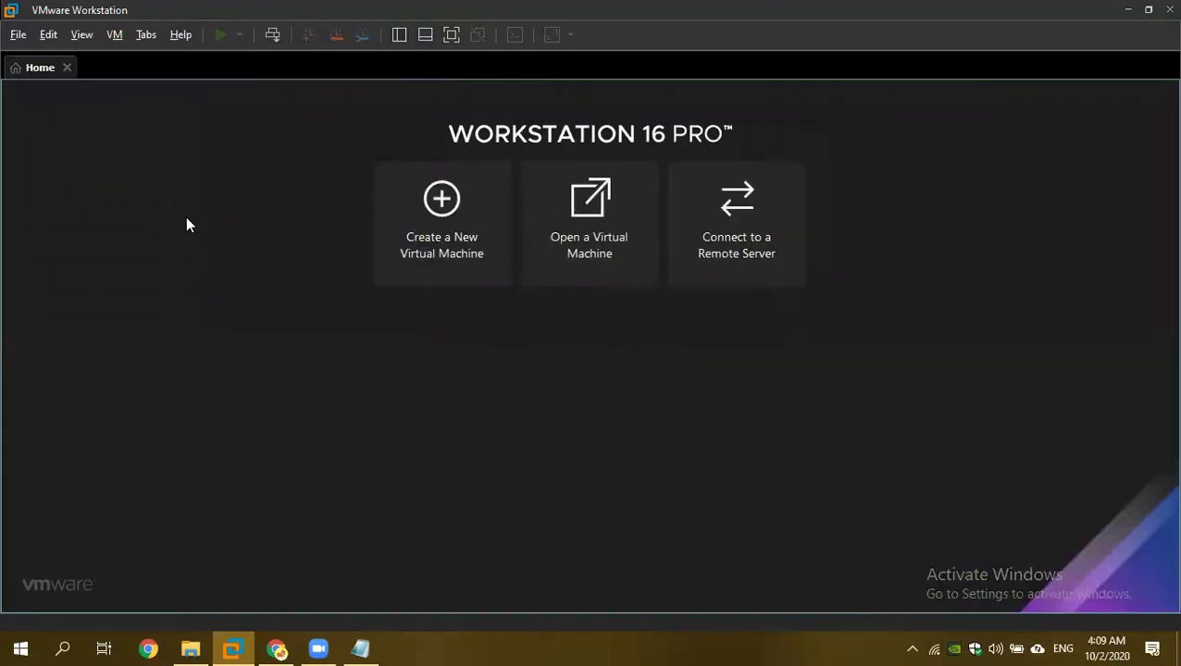
pyautogui.click(399, 35)
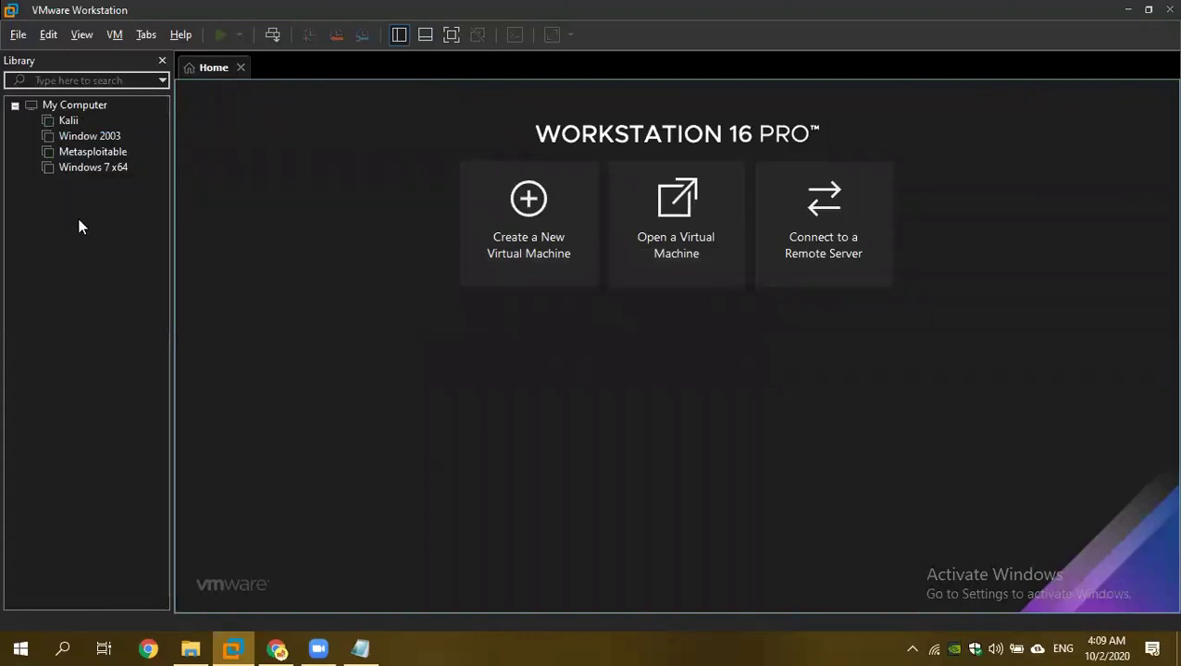
pyautogui.click(454, 35)
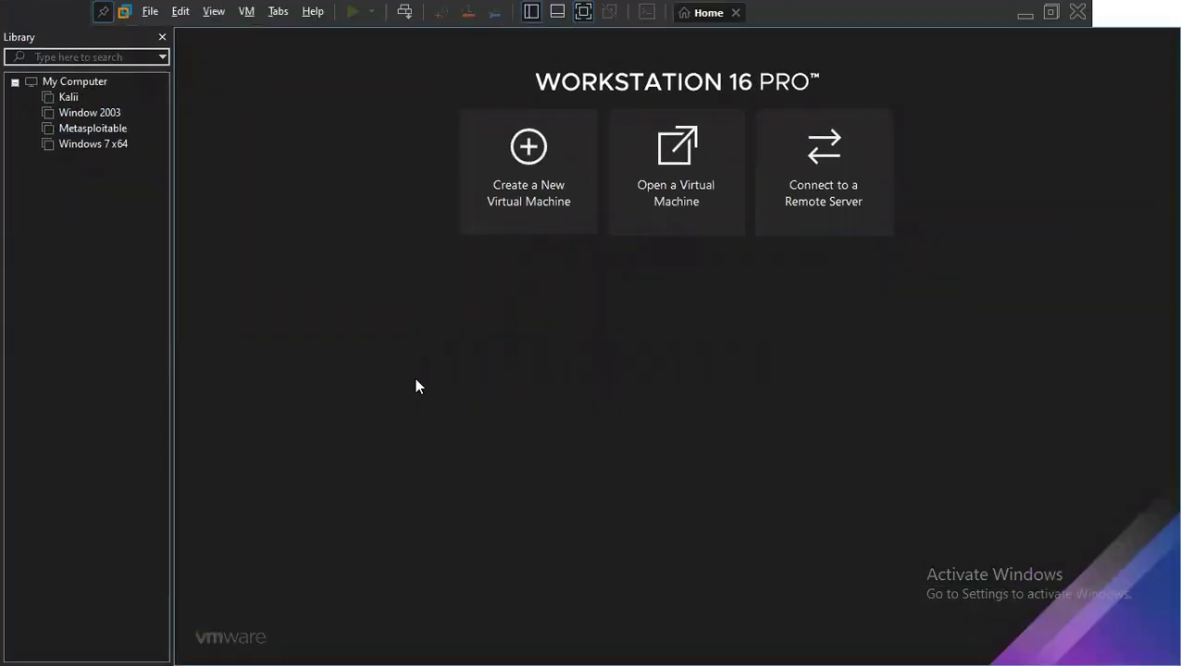
pyautogui.click(584, 12)
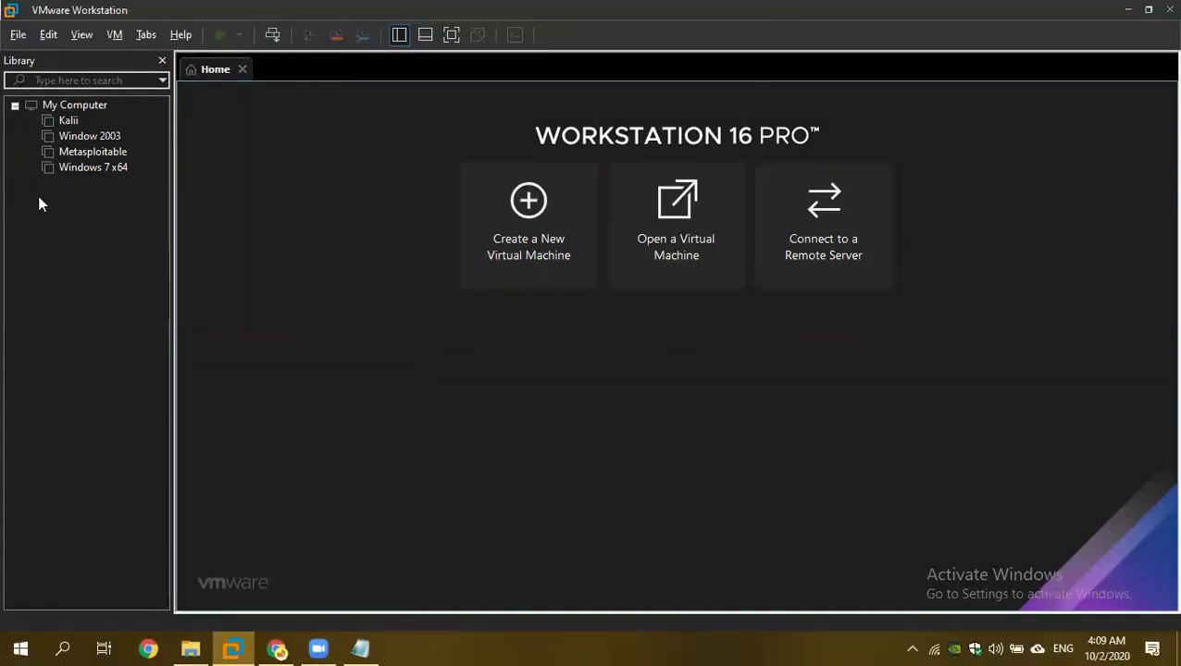
# Open summary tabs for Kalii, Window 2003, Metasploitable and Windows 7 x64, then view Kalii's.
pyautogui.click(62, 121)
pyautogui.click(81, 137)
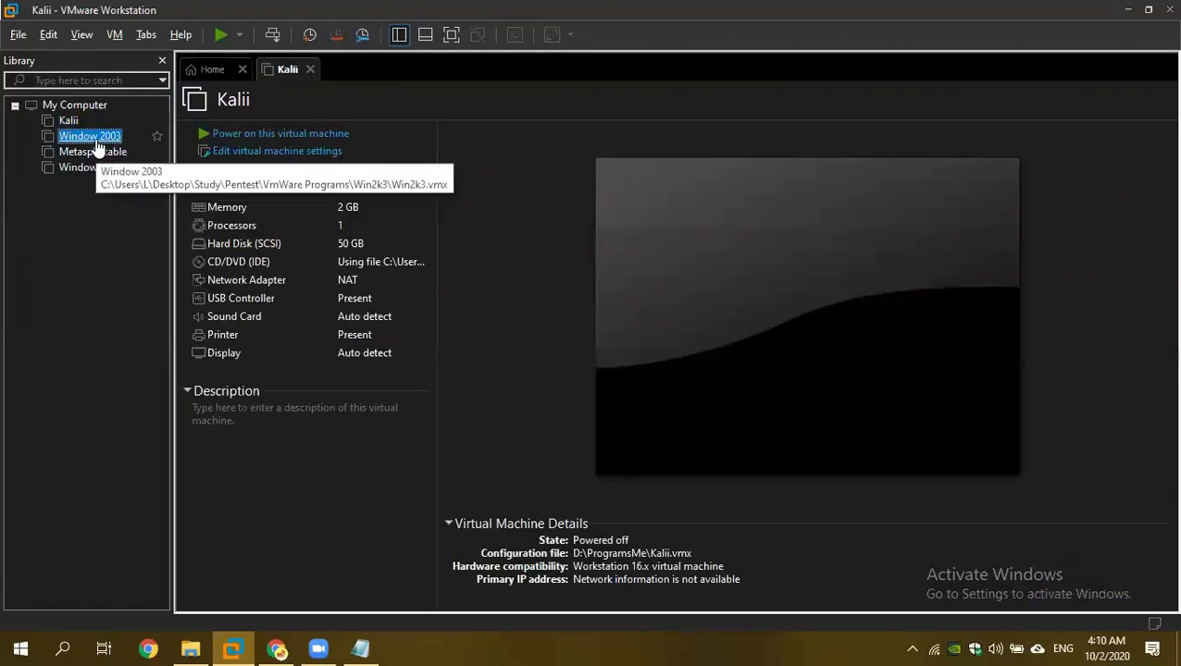
pyautogui.click(74, 170)
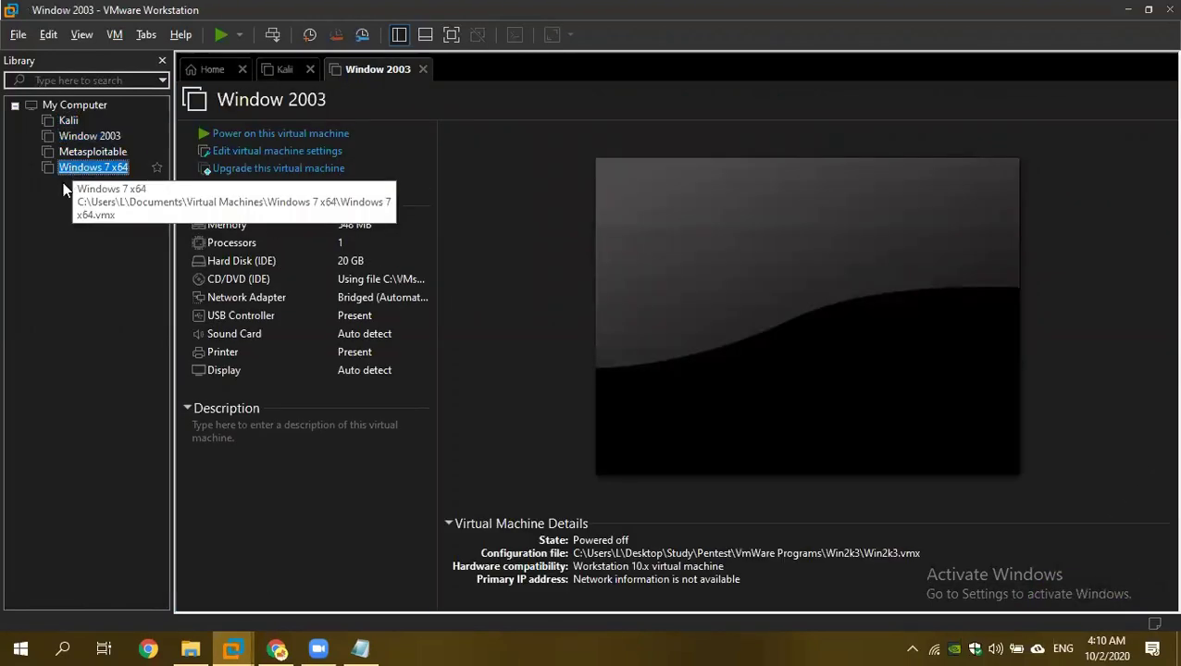
pyautogui.press('Up')
pyautogui.press('Down')
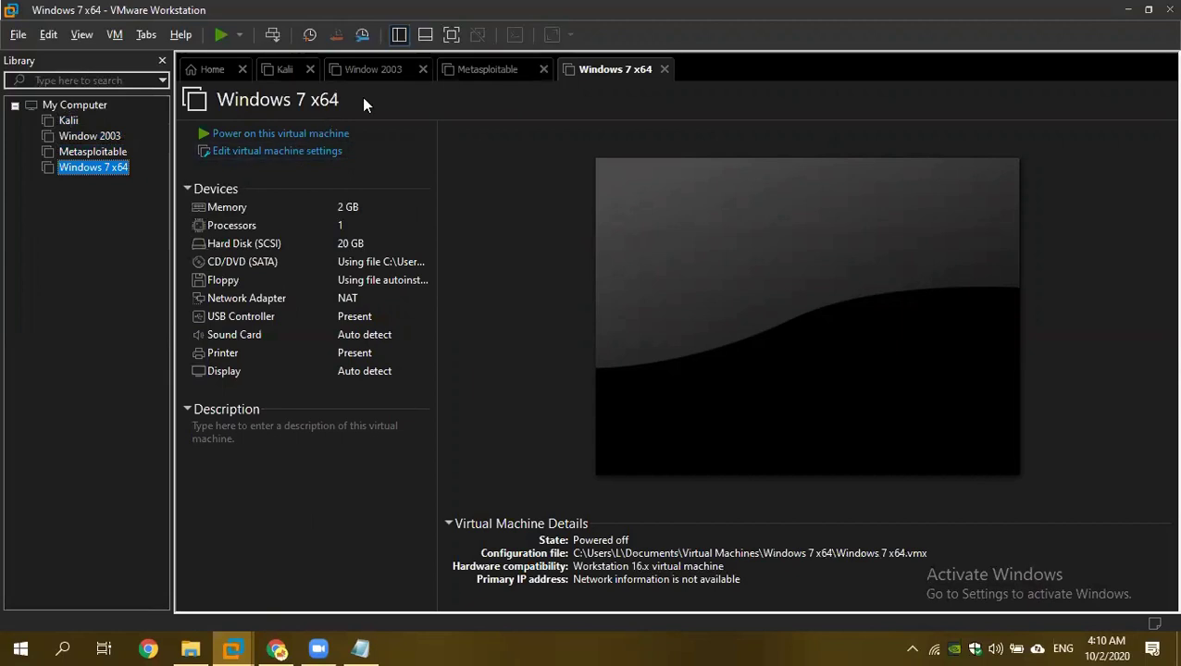
pyautogui.click(276, 72)
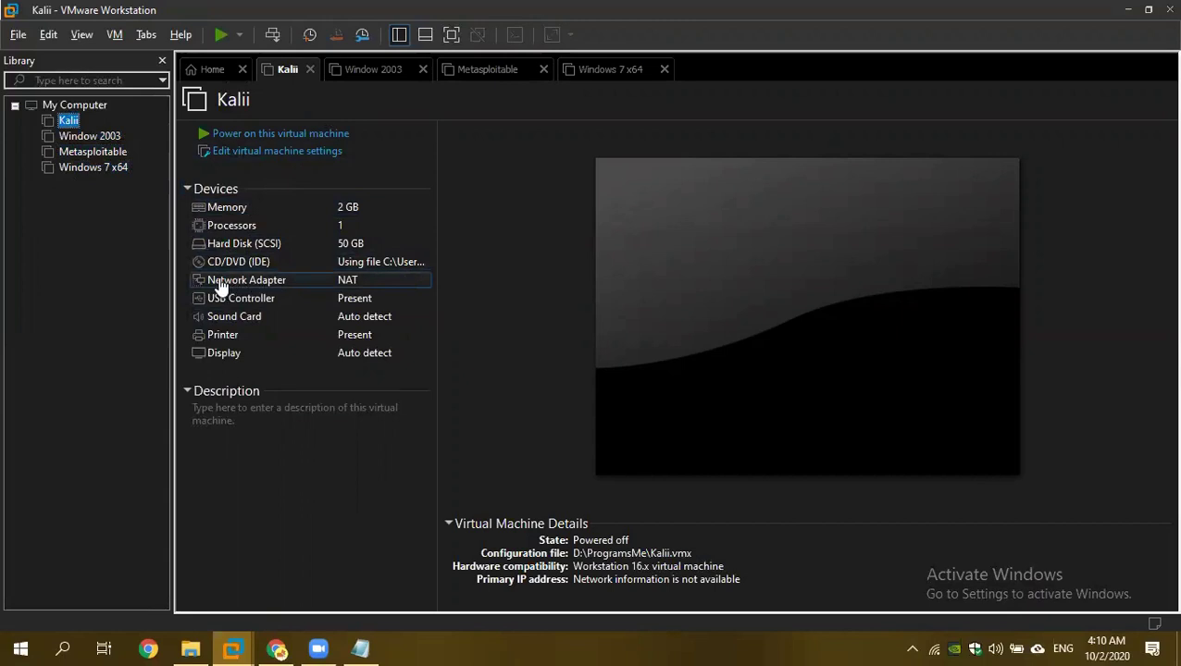
# Switch Kalii's network adapter to Bridged networking.
pyautogui.doubleClick(263, 288)
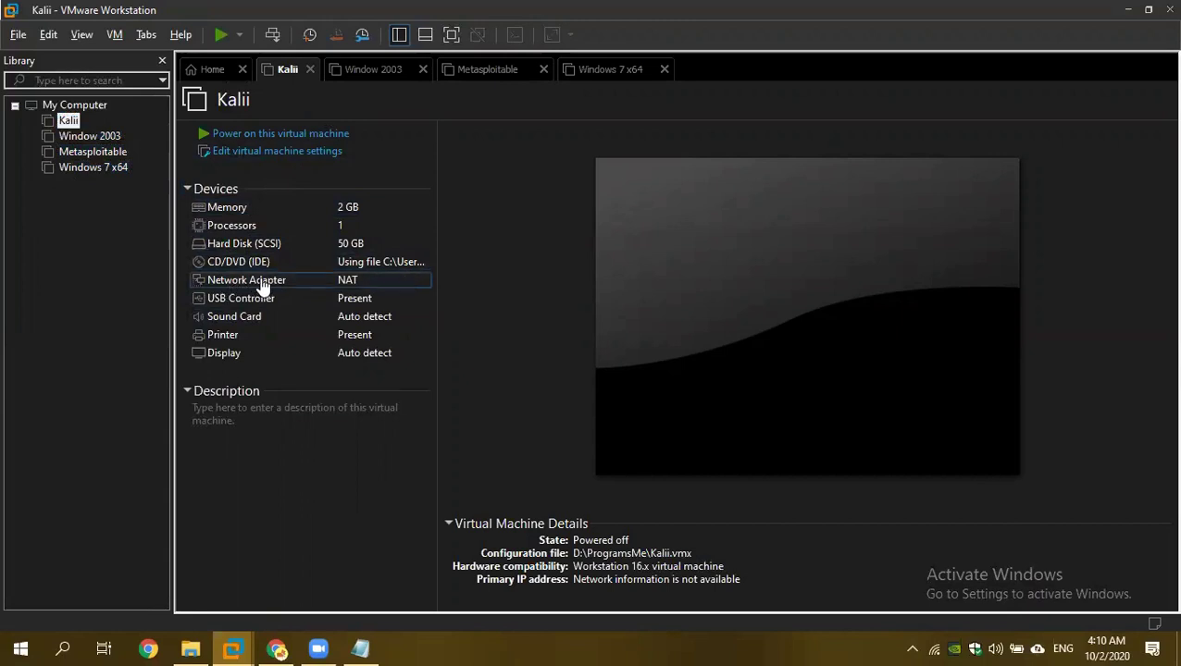
pyautogui.doubleClick(350, 279)
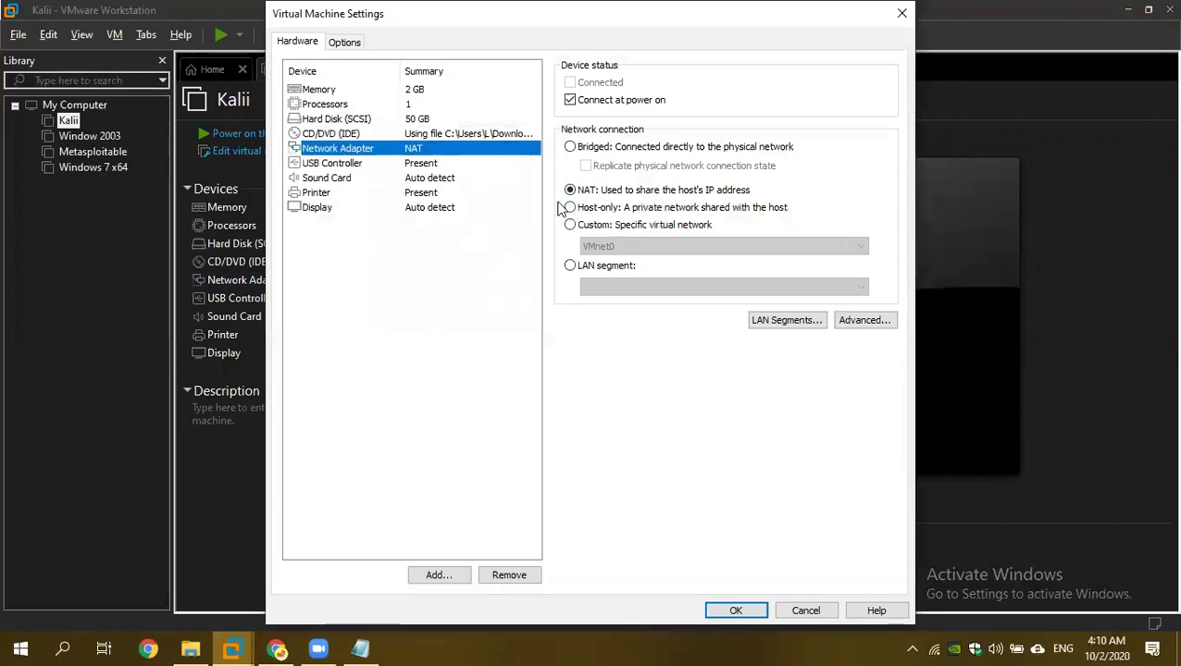
pyautogui.click(571, 149)
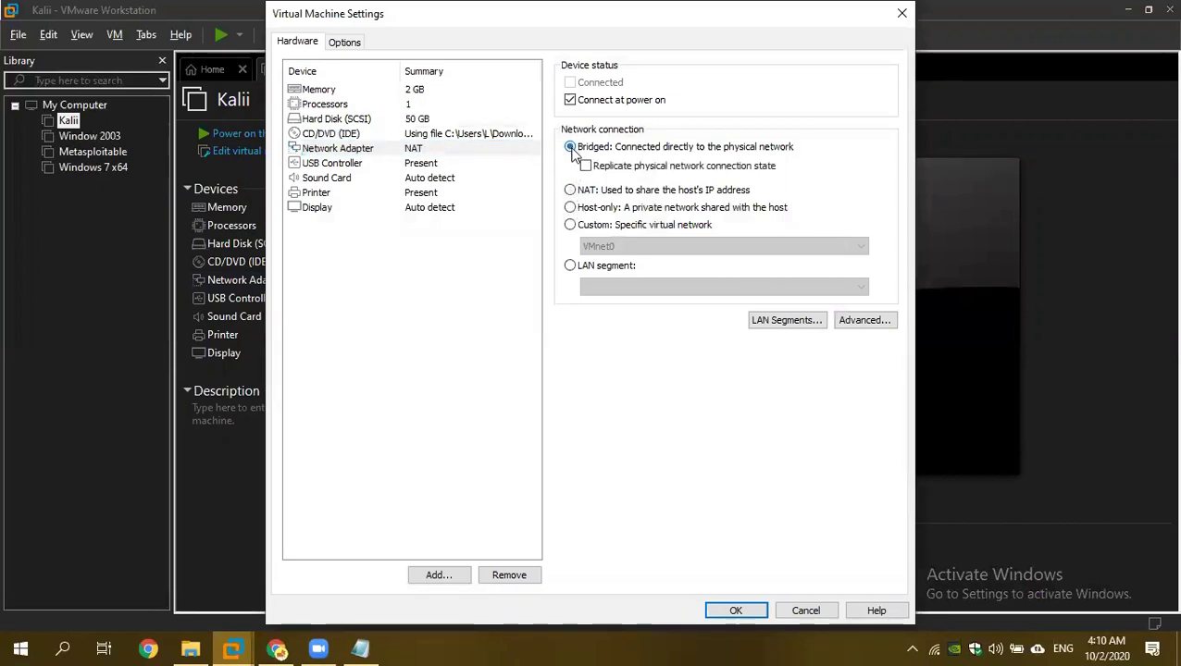
pyautogui.click(720, 609)
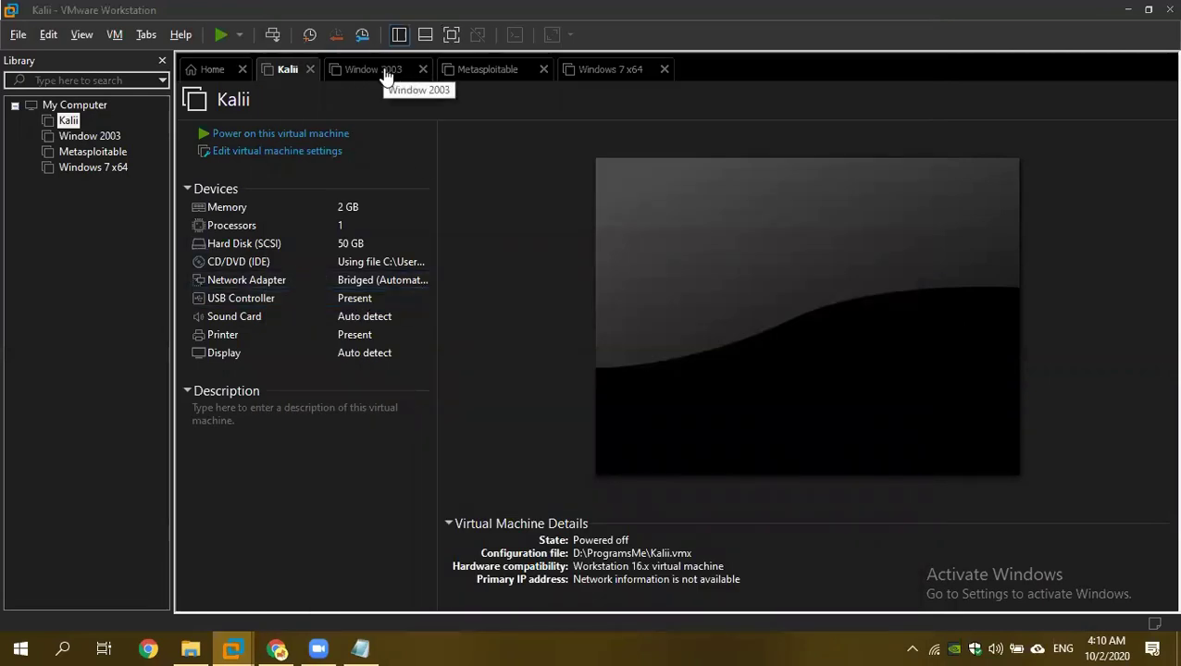
# Review Window 2003's network adapter settings without changes, then move to Metasploitable.
pyautogui.click(384, 73)
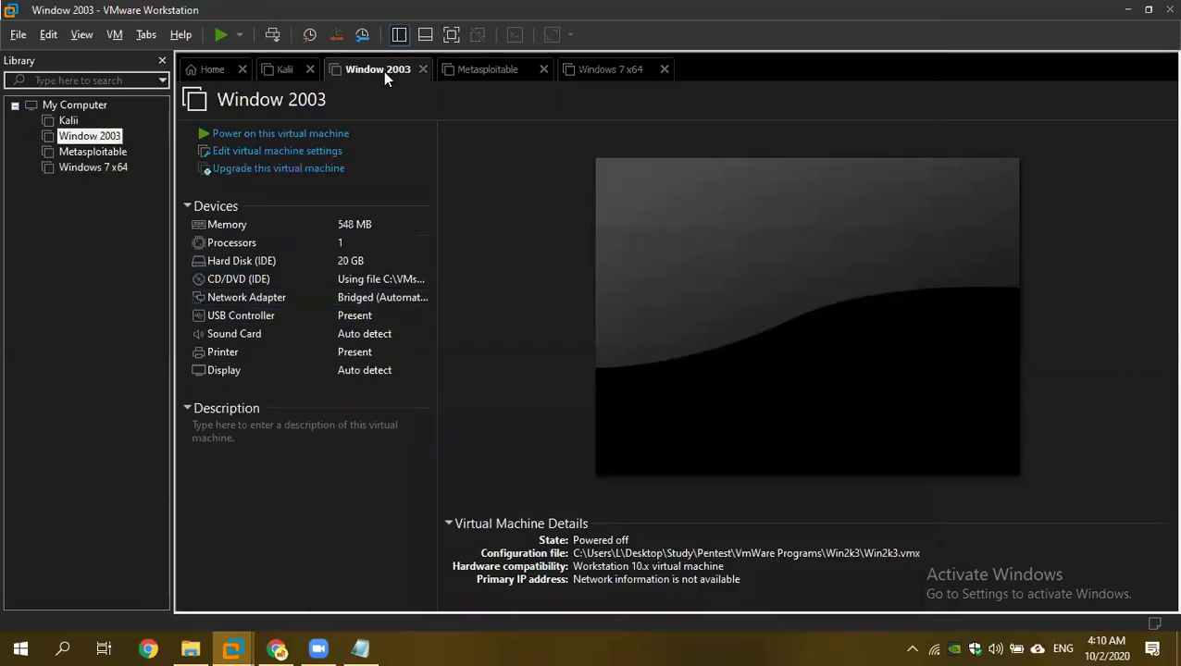
pyautogui.doubleClick(382, 299)
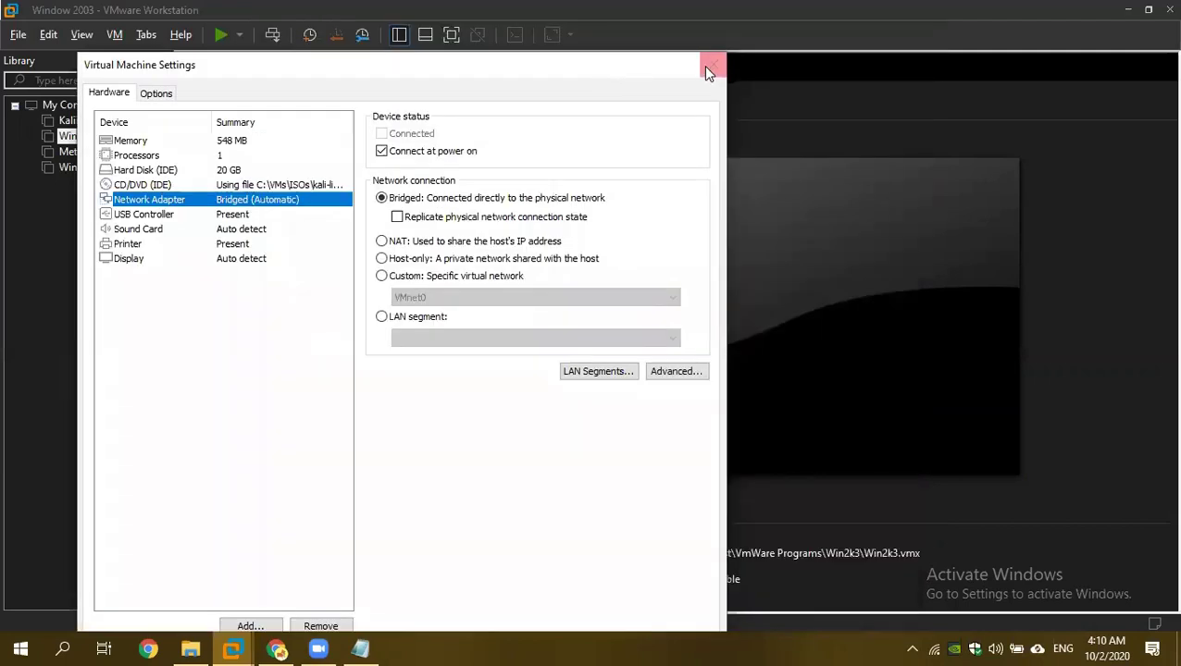
pyautogui.click(706, 67)
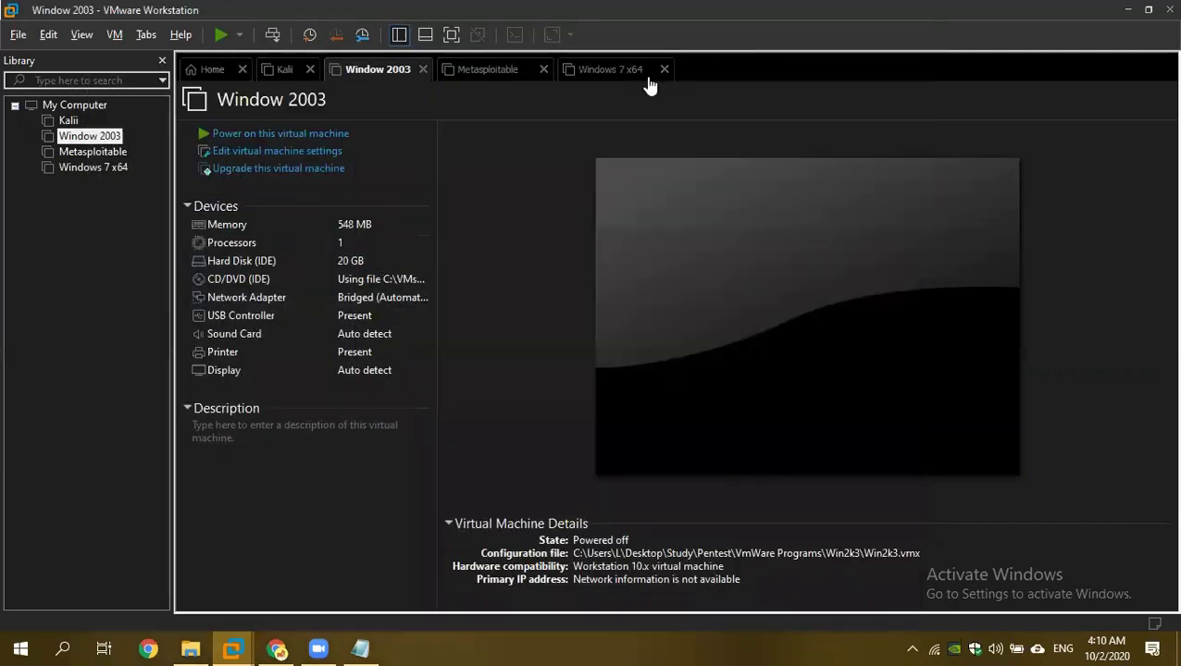
pyautogui.click(462, 69)
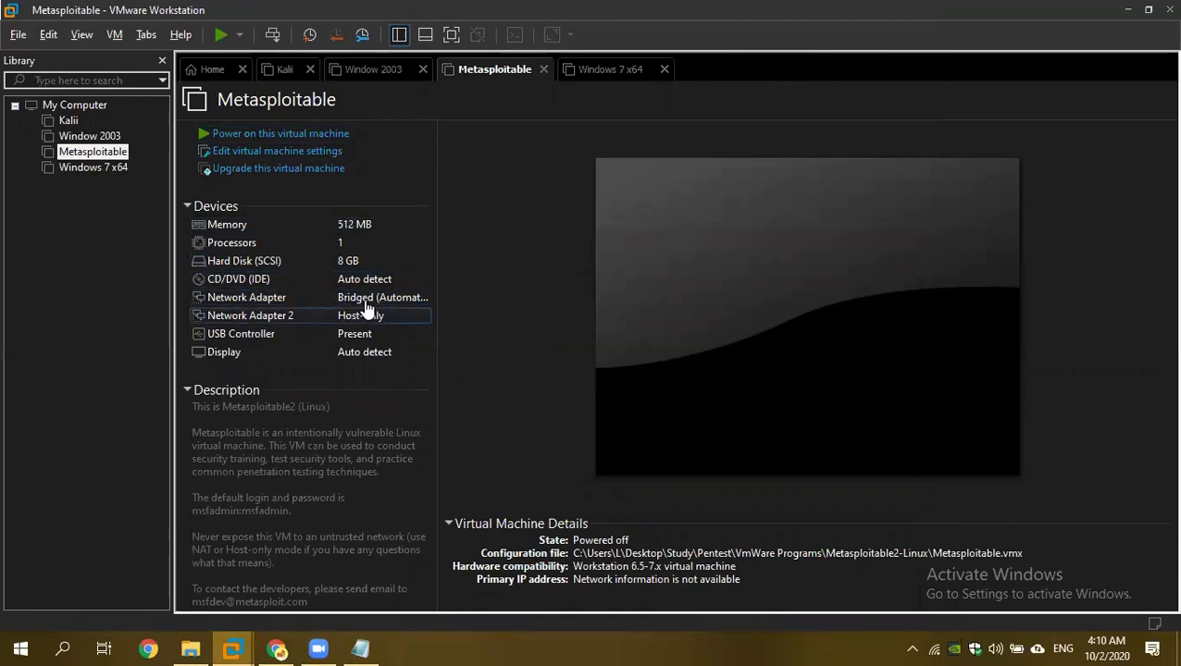
# Set Windows 7 x64's network adapter to Bridged: connected directly to the physical network.
pyautogui.click(589, 74)
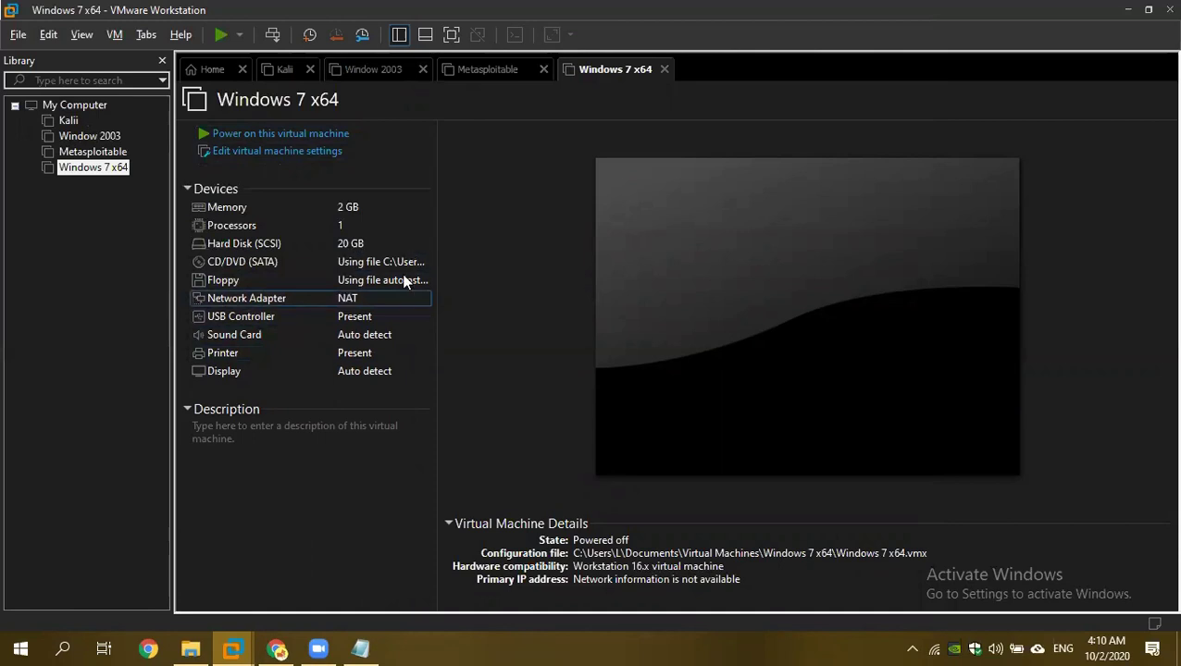
pyautogui.doubleClick(241, 298)
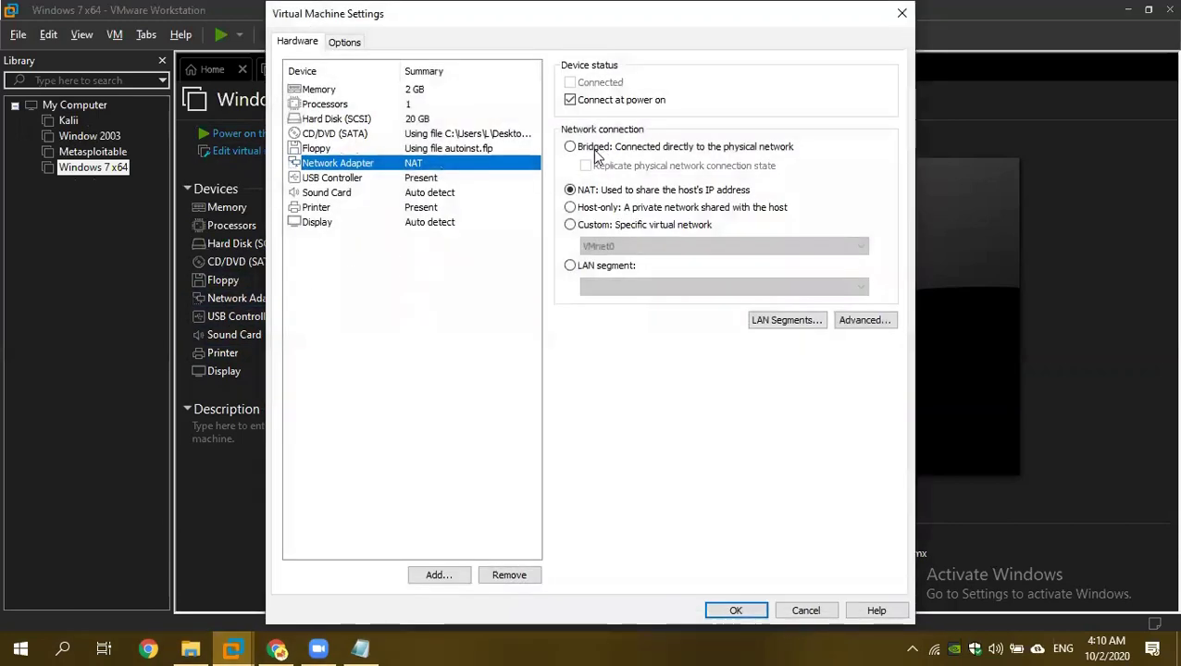
pyautogui.click(570, 147)
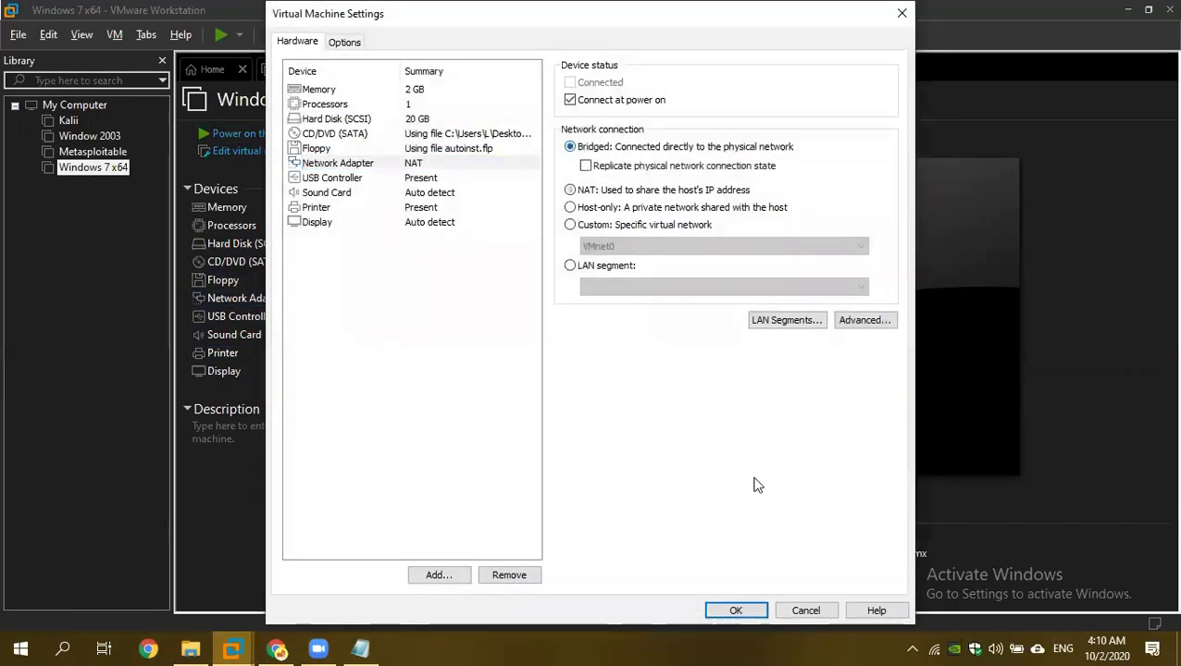
pyautogui.click(736, 611)
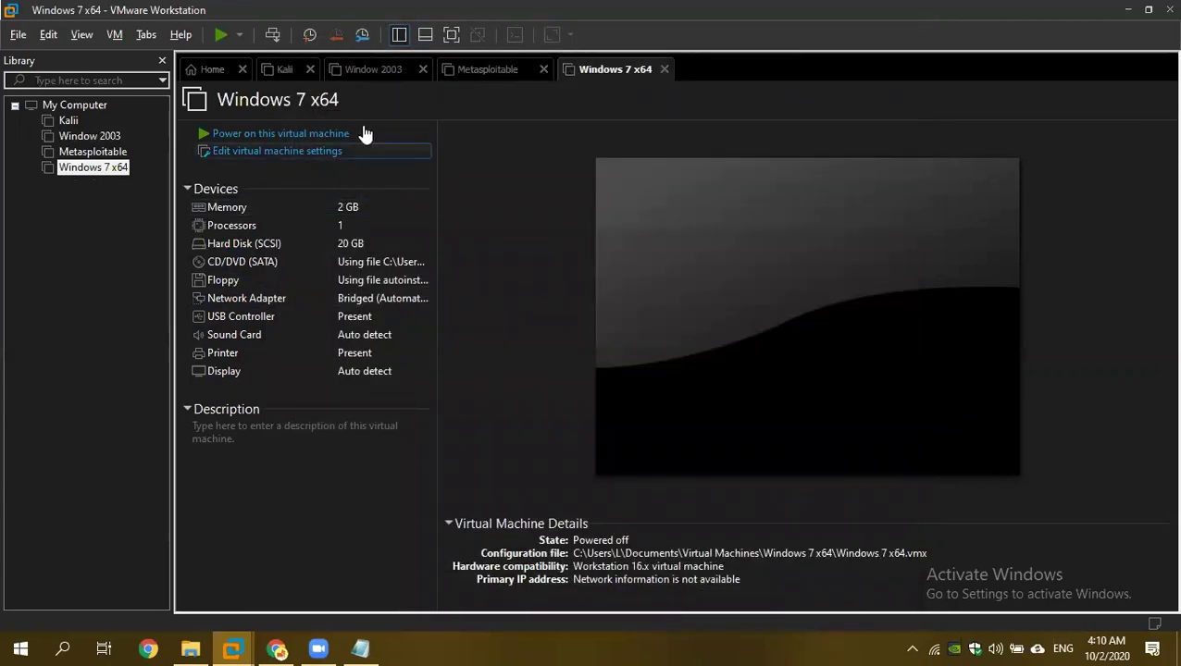
# Power on the Metasploitable machine.
pyautogui.click(282, 70)
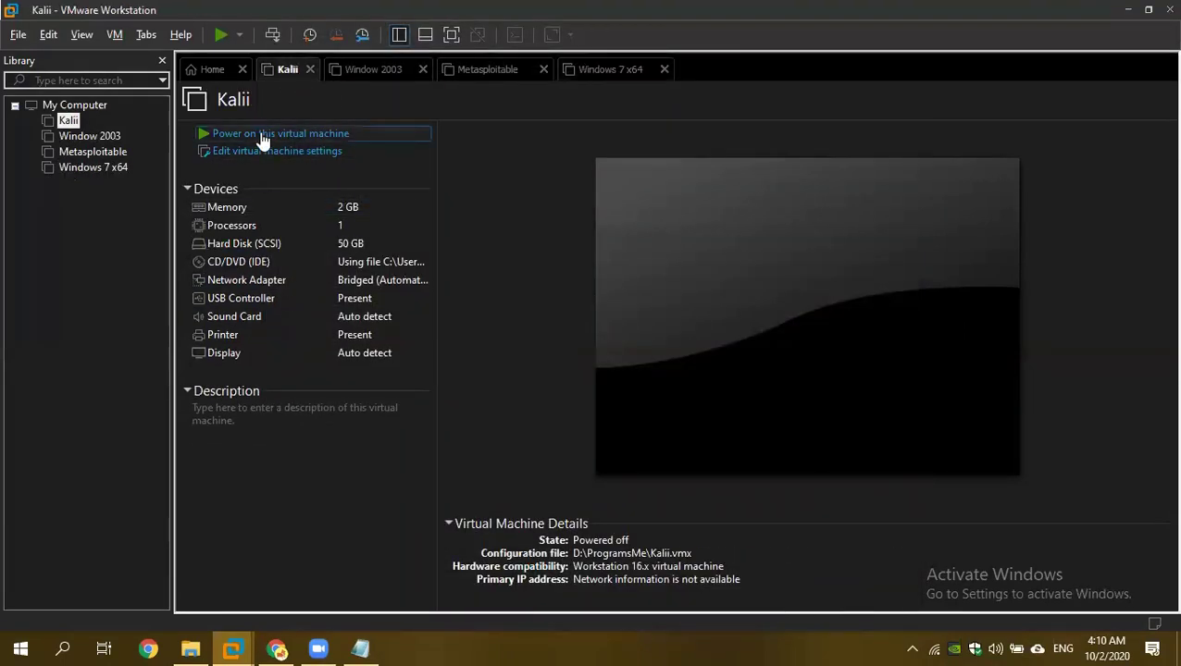
pyautogui.click(364, 71)
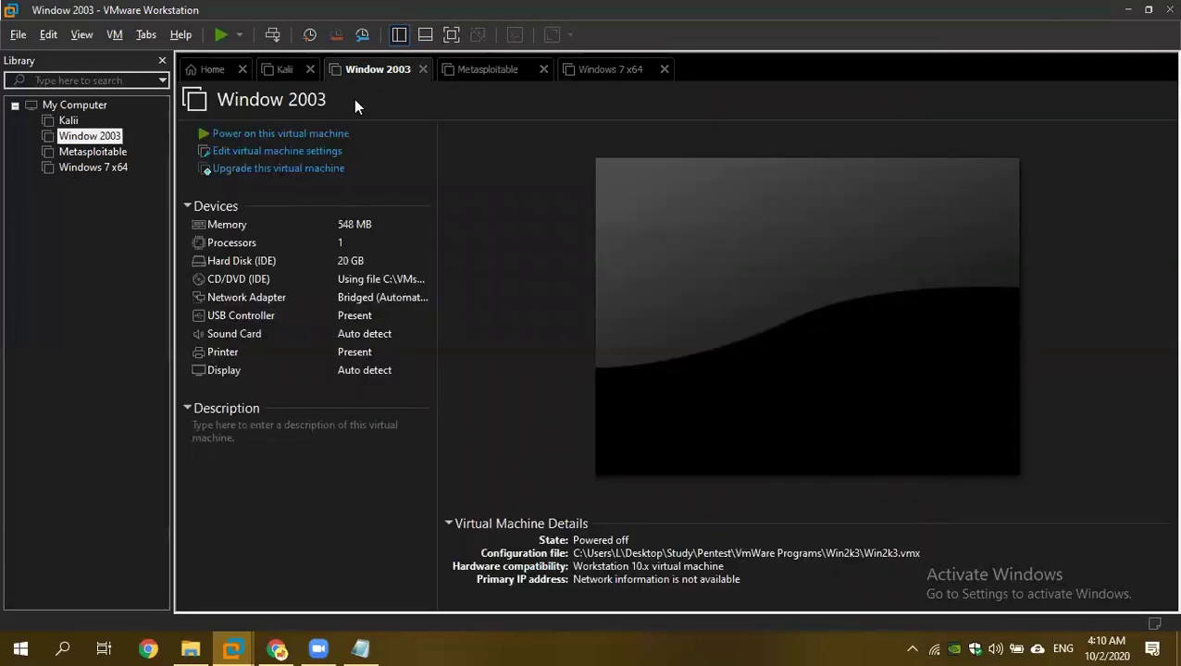
pyautogui.click(465, 71)
pyautogui.click(301, 135)
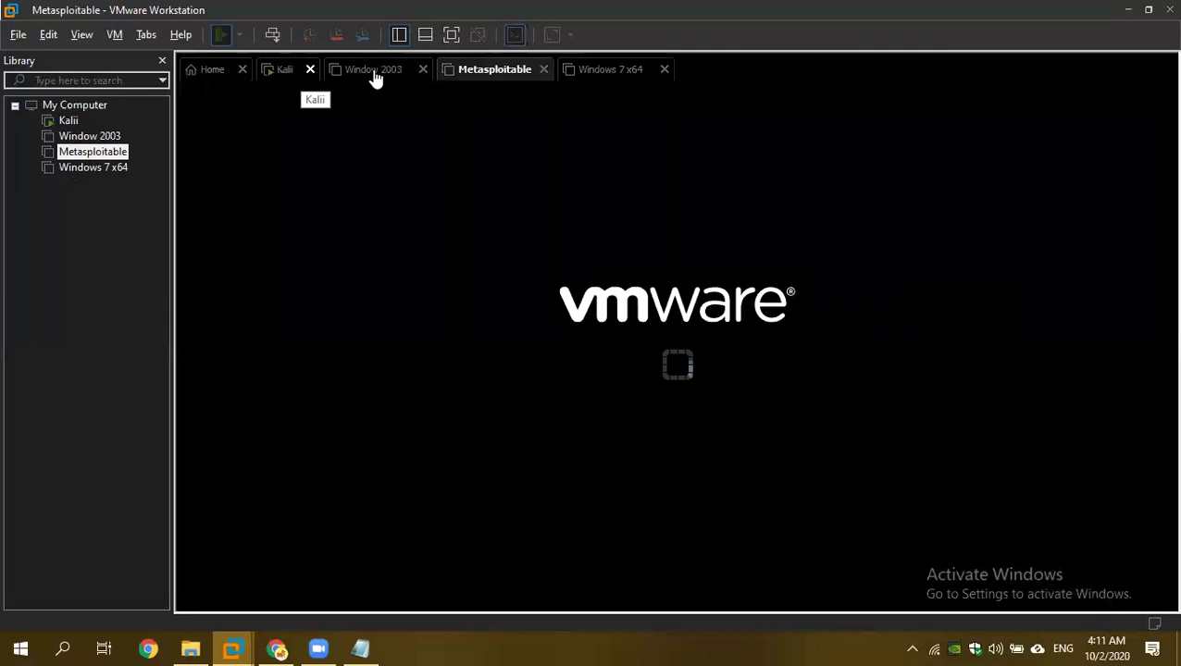
# Check the boot progress of Kalii, Window 2003 and Metasploitable.
pyautogui.click(280, 78)
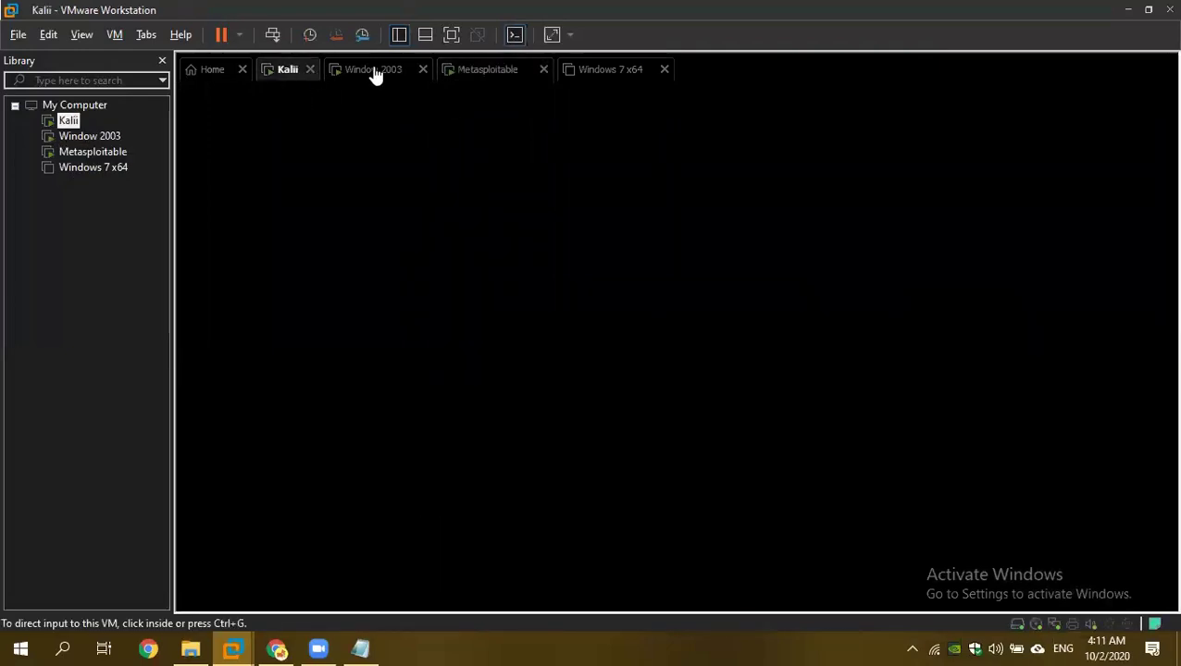
pyautogui.click(398, 73)
pyautogui.click(467, 74)
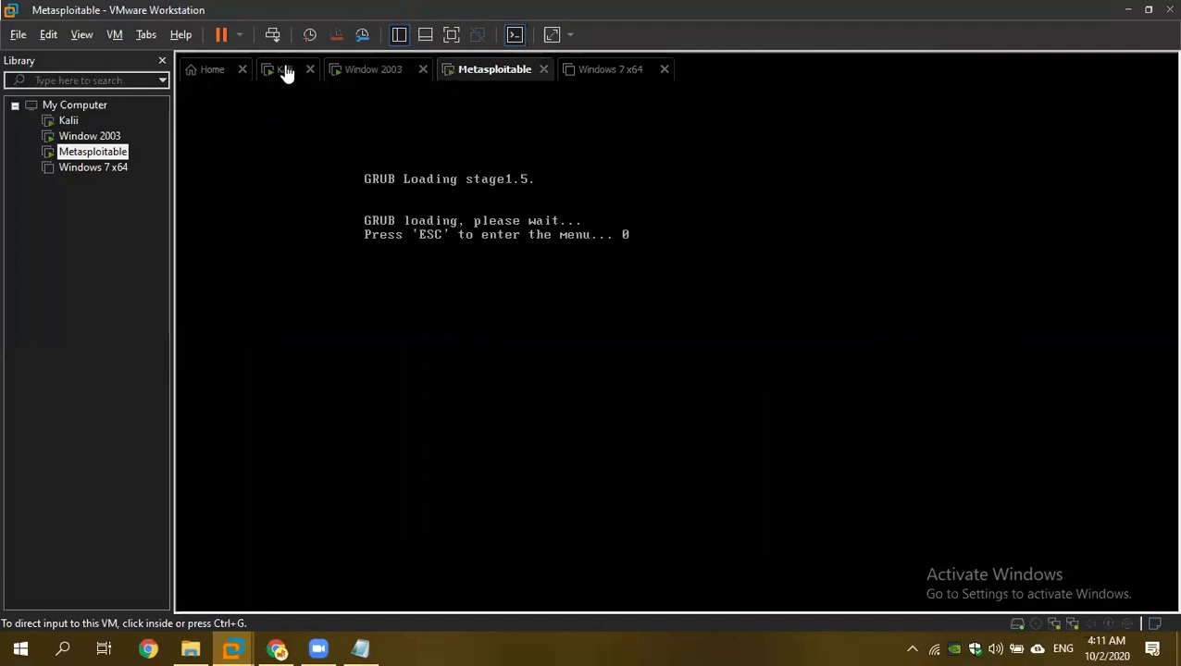
pyautogui.click(287, 73)
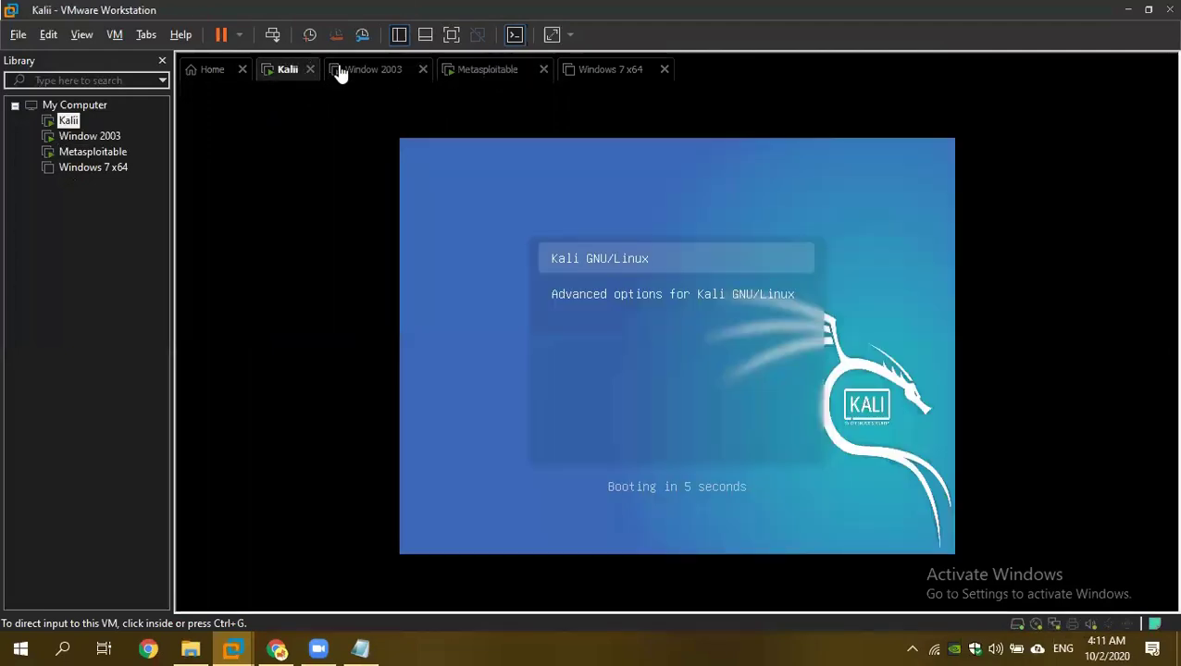
pyautogui.click(364, 76)
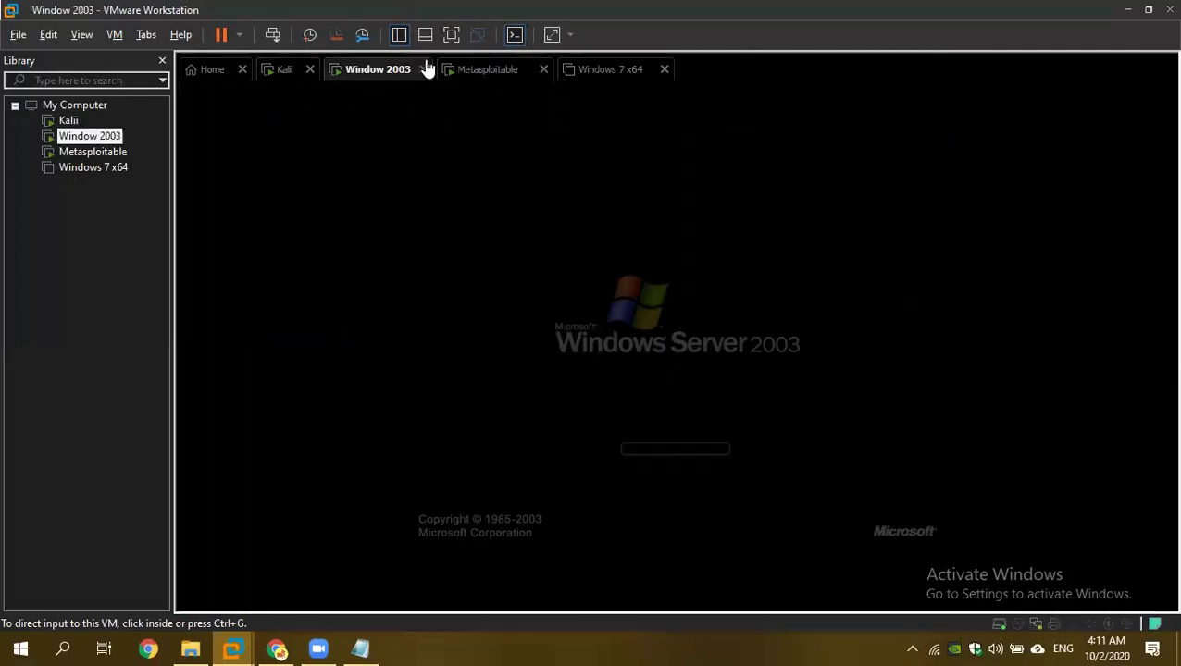
pyautogui.click(444, 83)
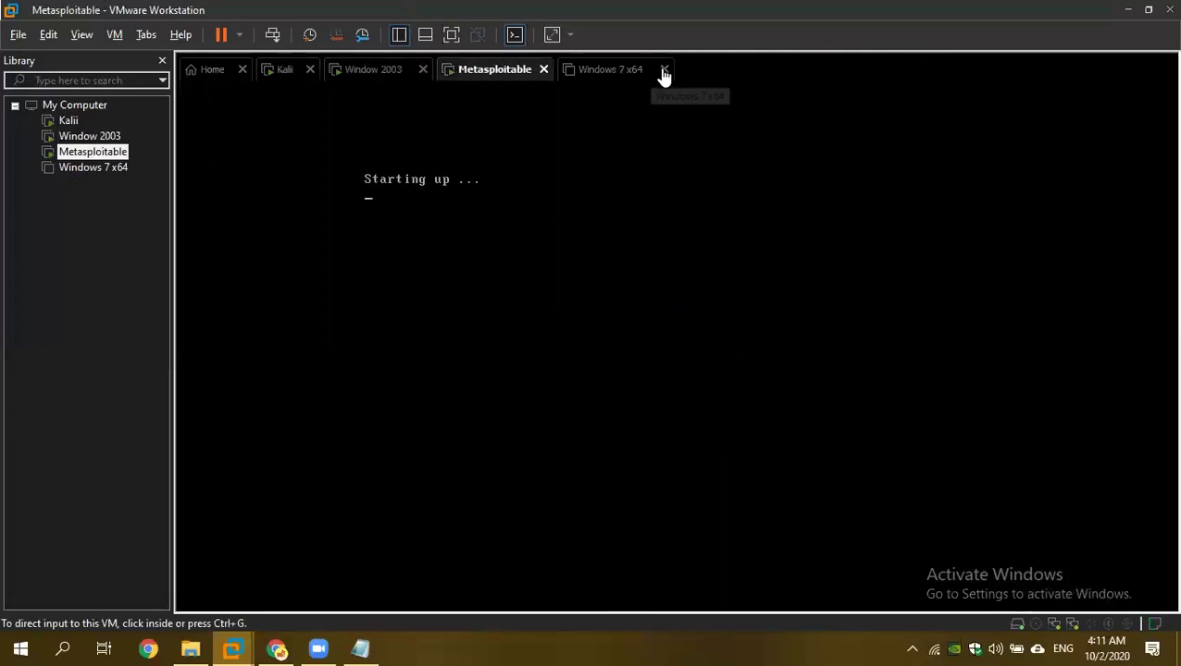
# Close the Windows 7 x64 tab, hide the Library pane, and return to Kali's boot screen.
pyautogui.click(663, 70)
pyautogui.click(284, 75)
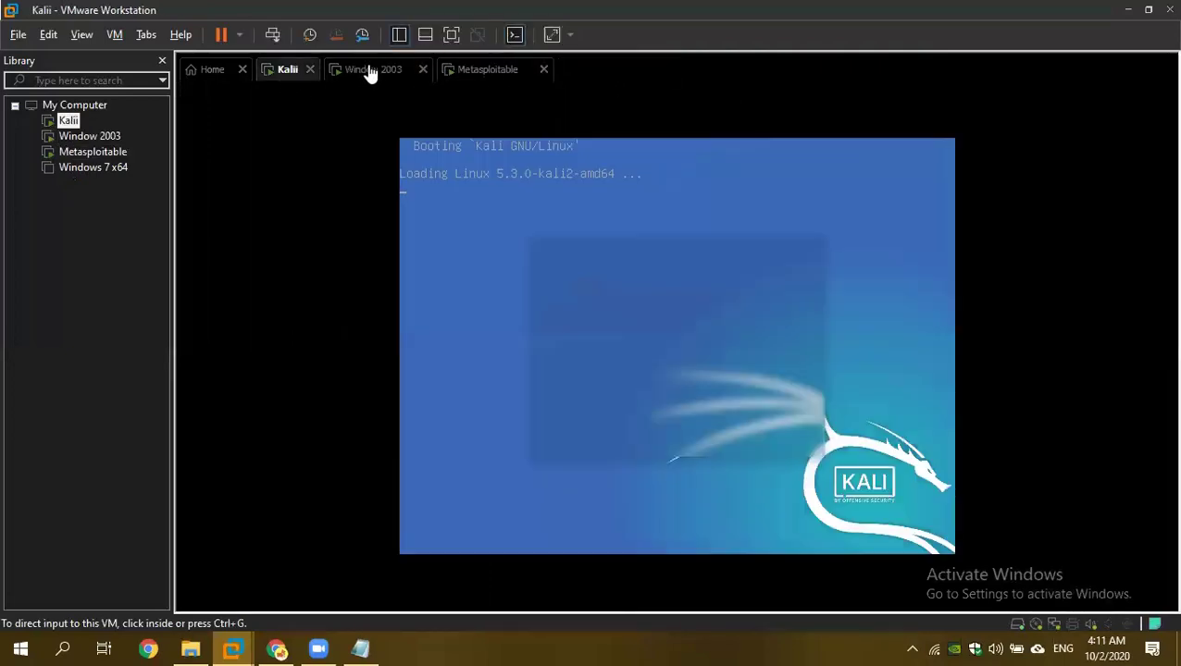
pyautogui.click(162, 61)
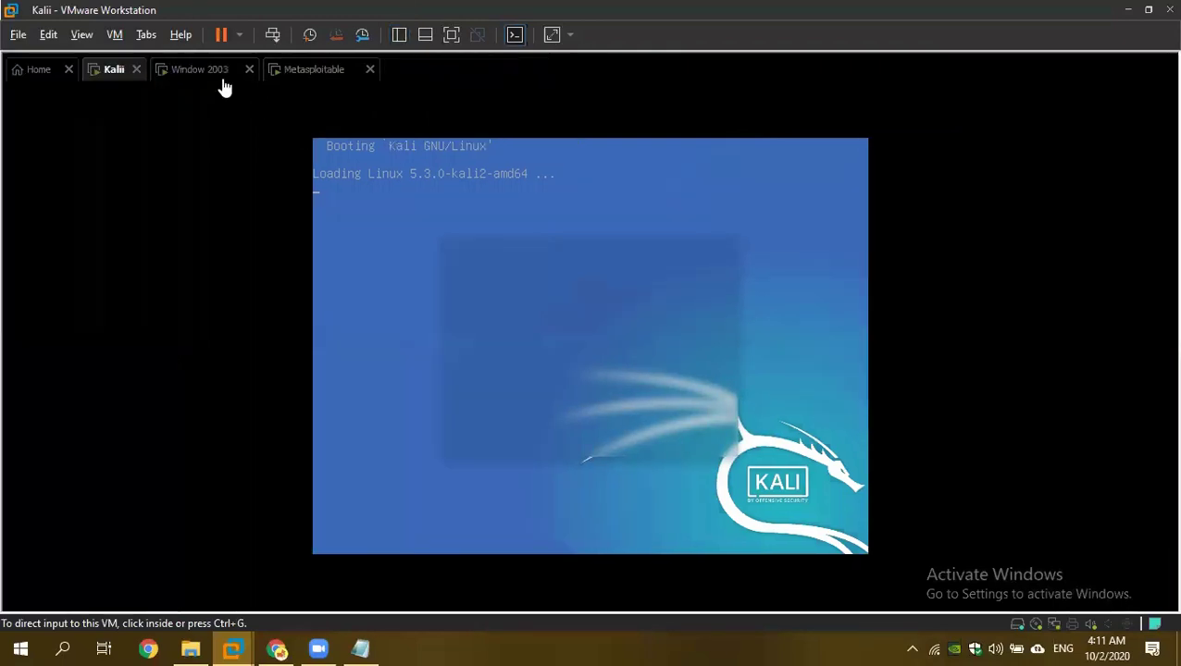
pyautogui.click(202, 72)
pyautogui.click(311, 69)
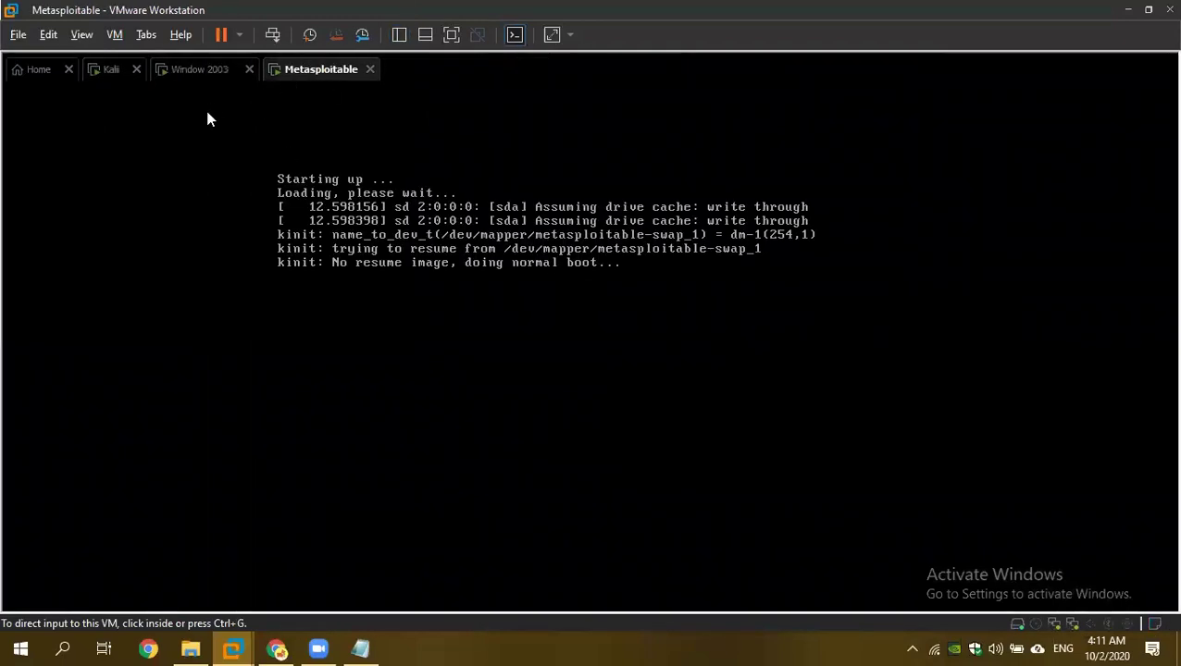
pyautogui.click(111, 73)
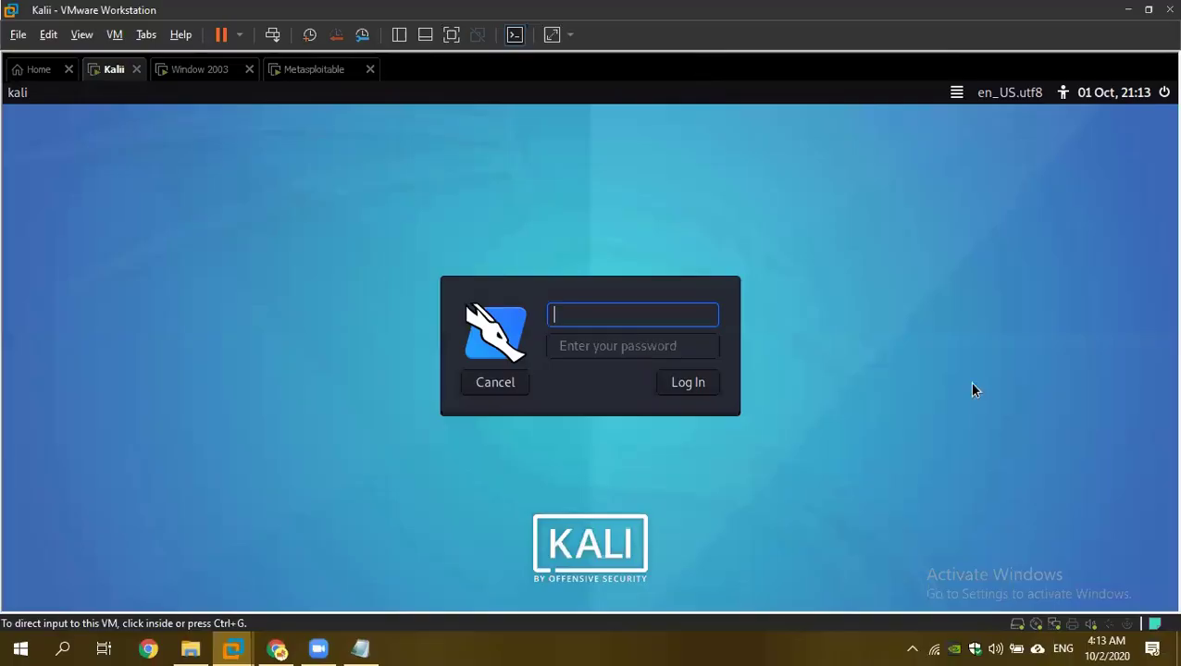
# Enter root as the Kali username and move to the password field.
pyautogui.click(823, 395)
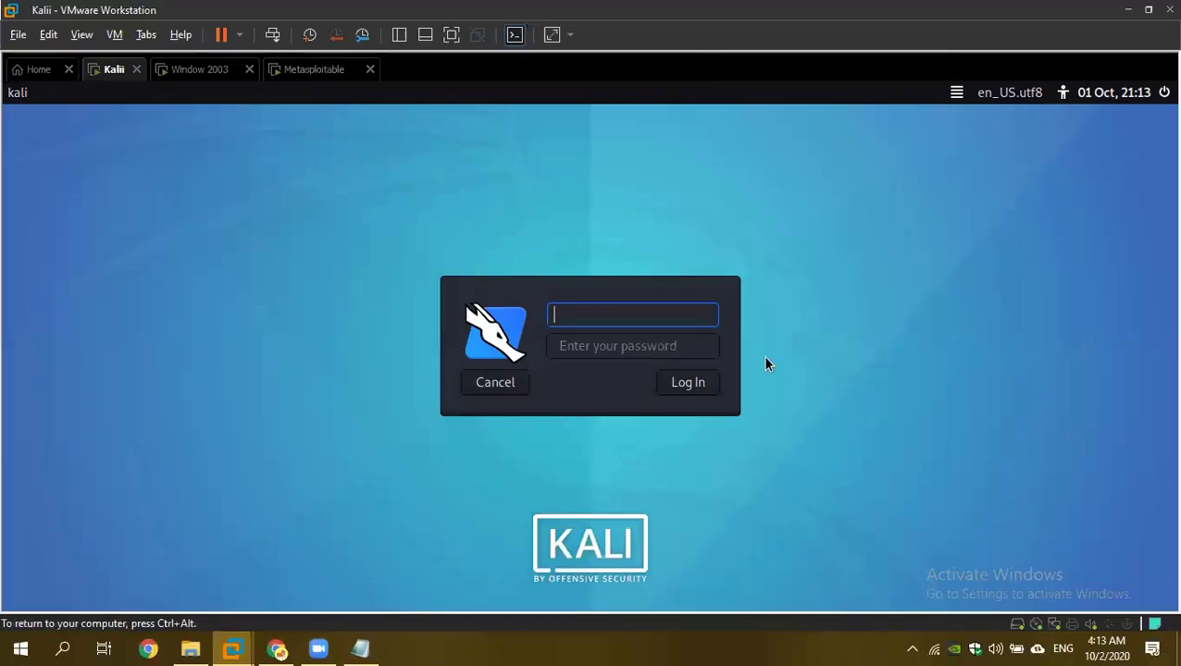
pyautogui.write('root')
pyautogui.click(559, 346)
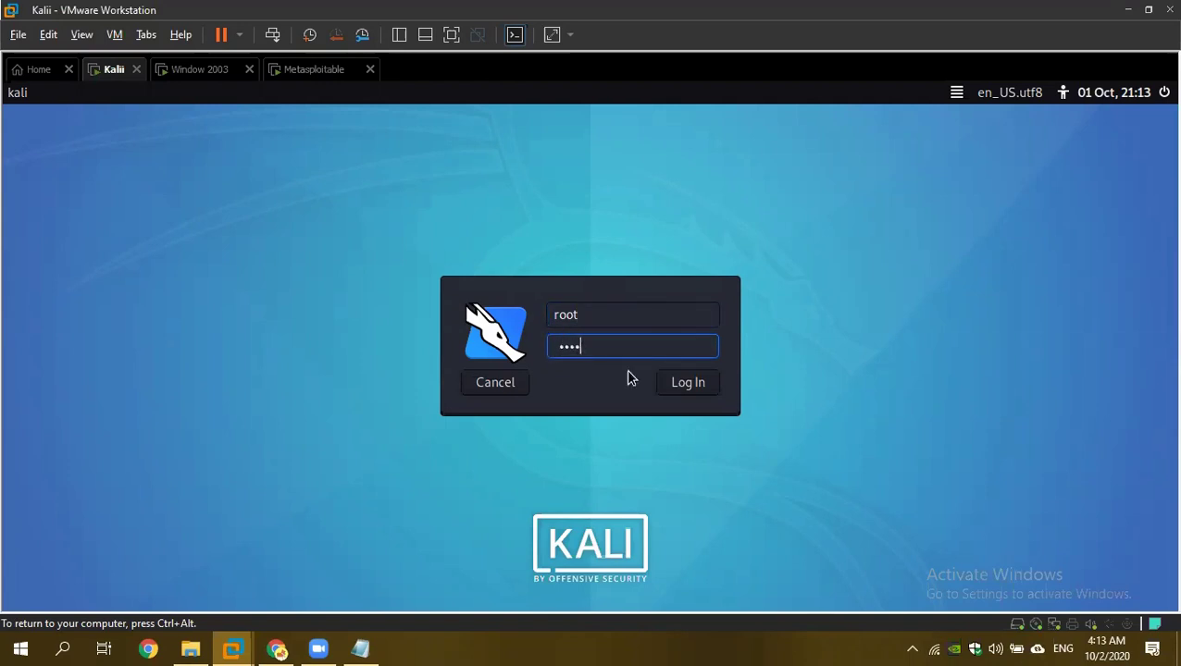
# Send Ctrl+Alt+Del to Window 2003 and submit the administrator password.
pyautogui.click(196, 70)
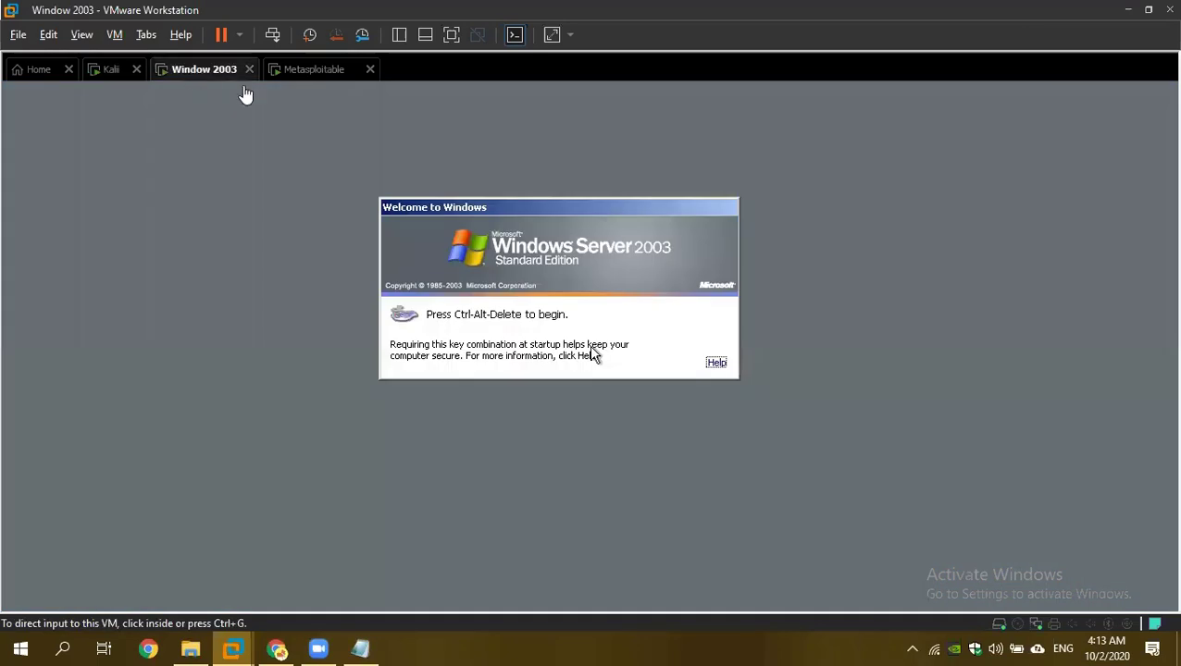
pyautogui.rightClick(211, 74)
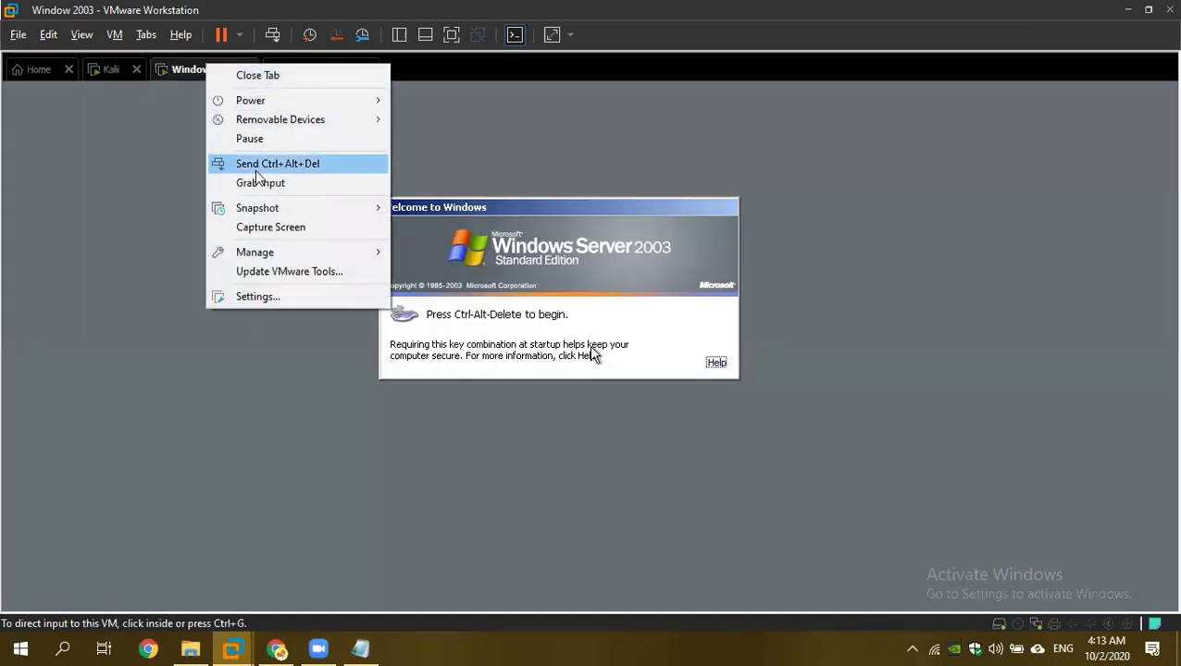
pyautogui.click(281, 164)
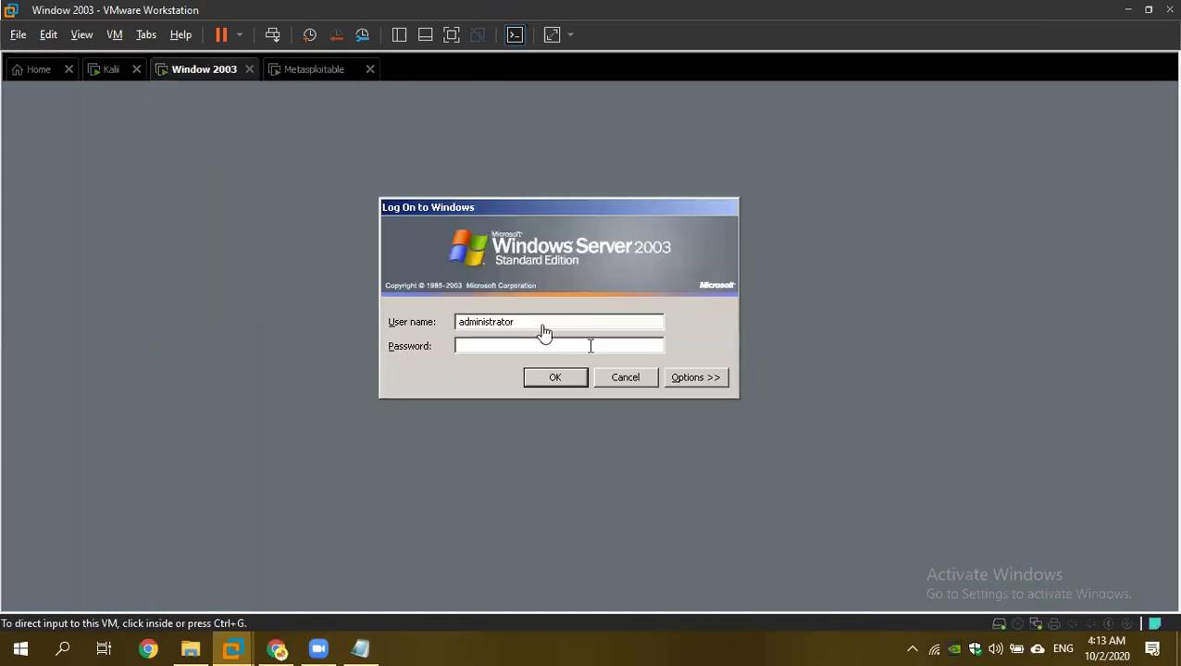
pyautogui.click(523, 343)
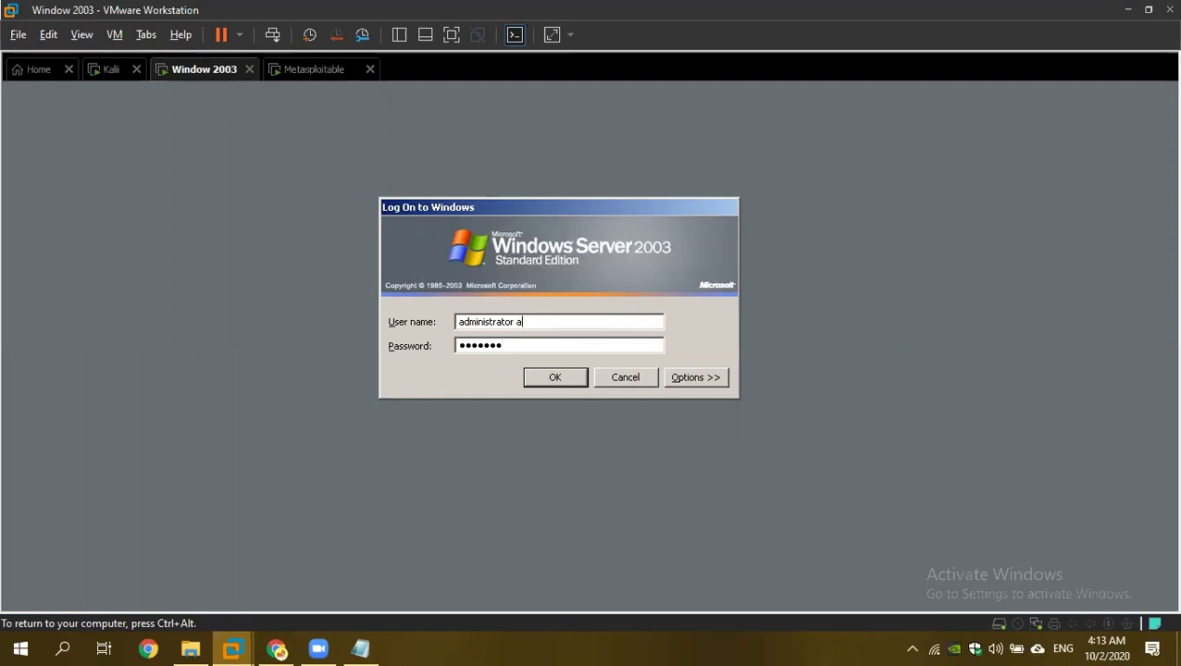
pyautogui.press('Return')
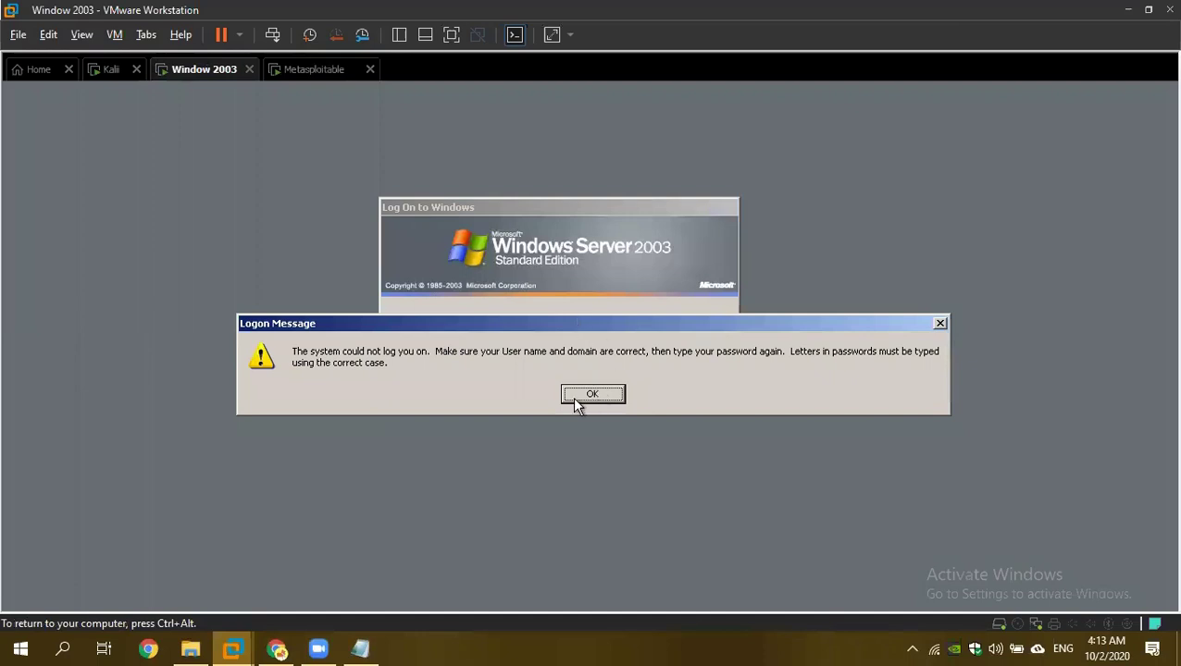
# Dismiss the failed logon message, retype the administrator password and submit again.
pyautogui.click(574, 398)
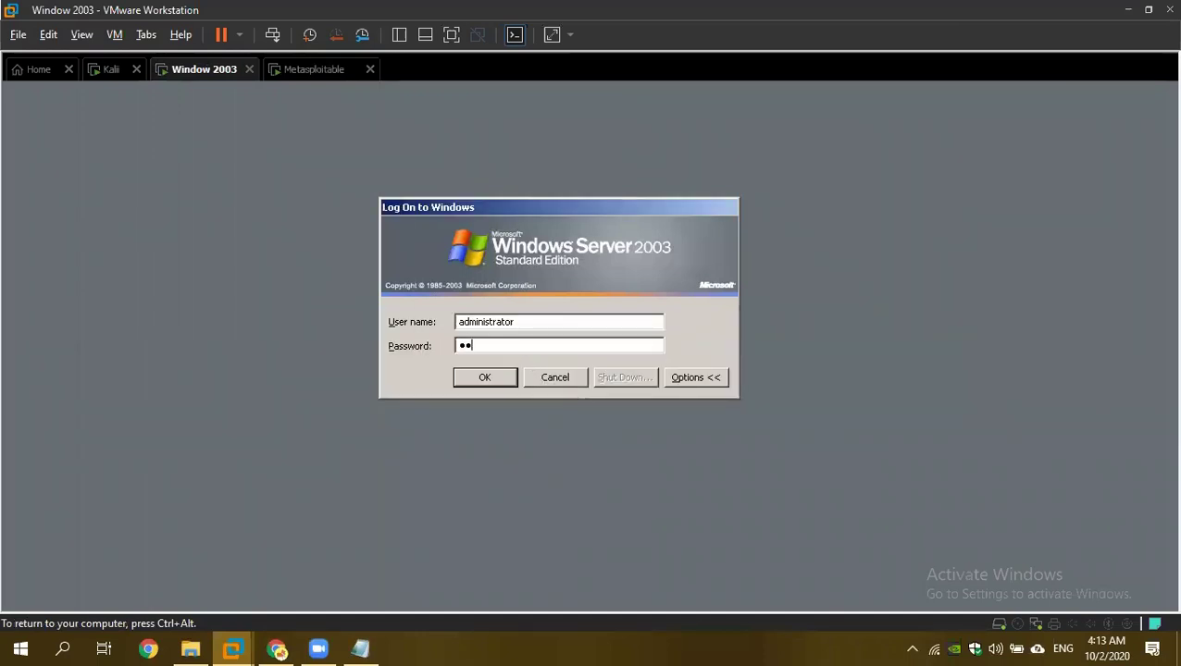
pyautogui.write('*******')
pyautogui.press('Return')
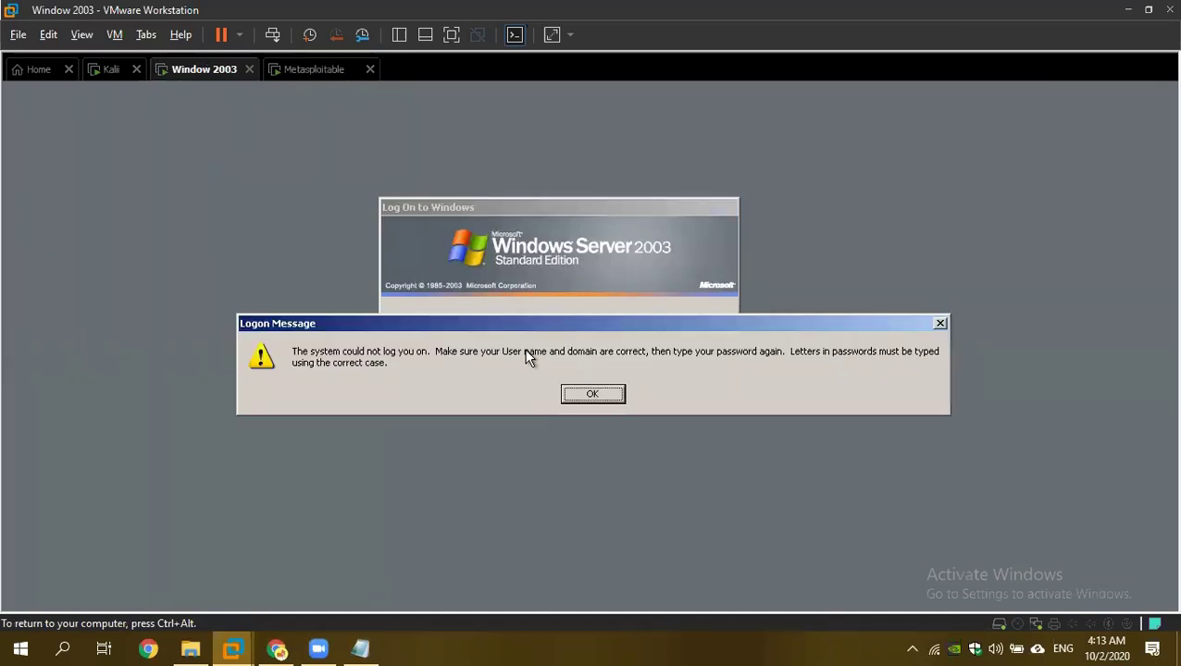
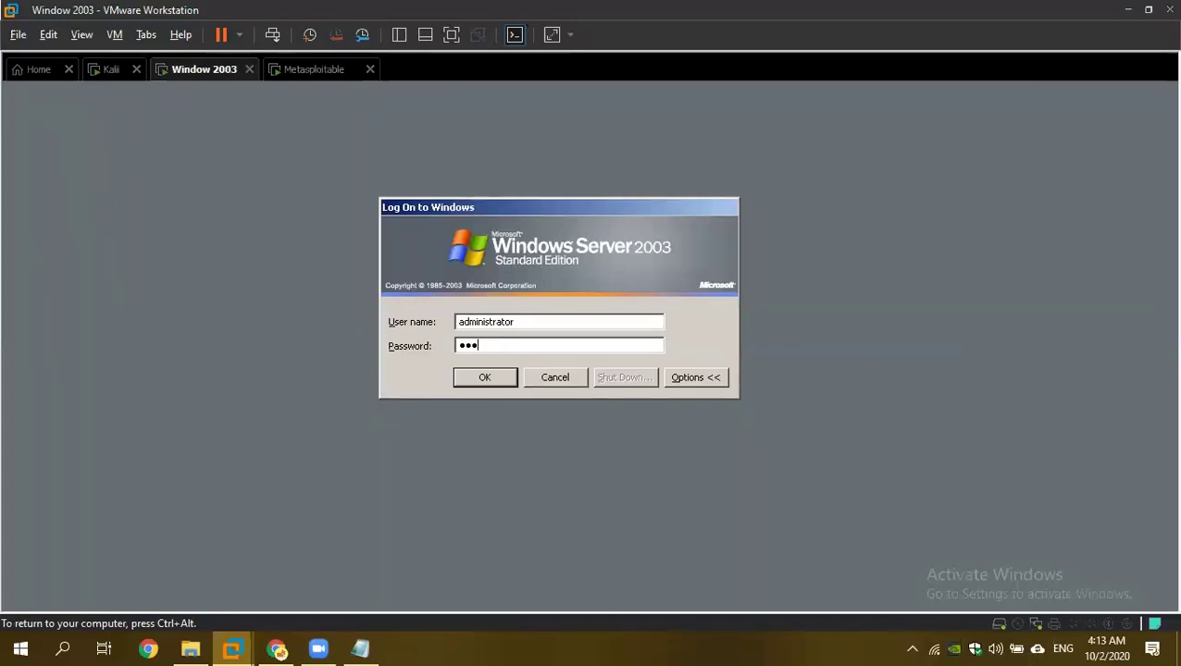
# After the failed administrator logon, power off Window 2003 and select it in the Library.
pyautogui.press('Return')
pyautogui.press('Return')
pyautogui.press('Return')
pyautogui.press('Return')
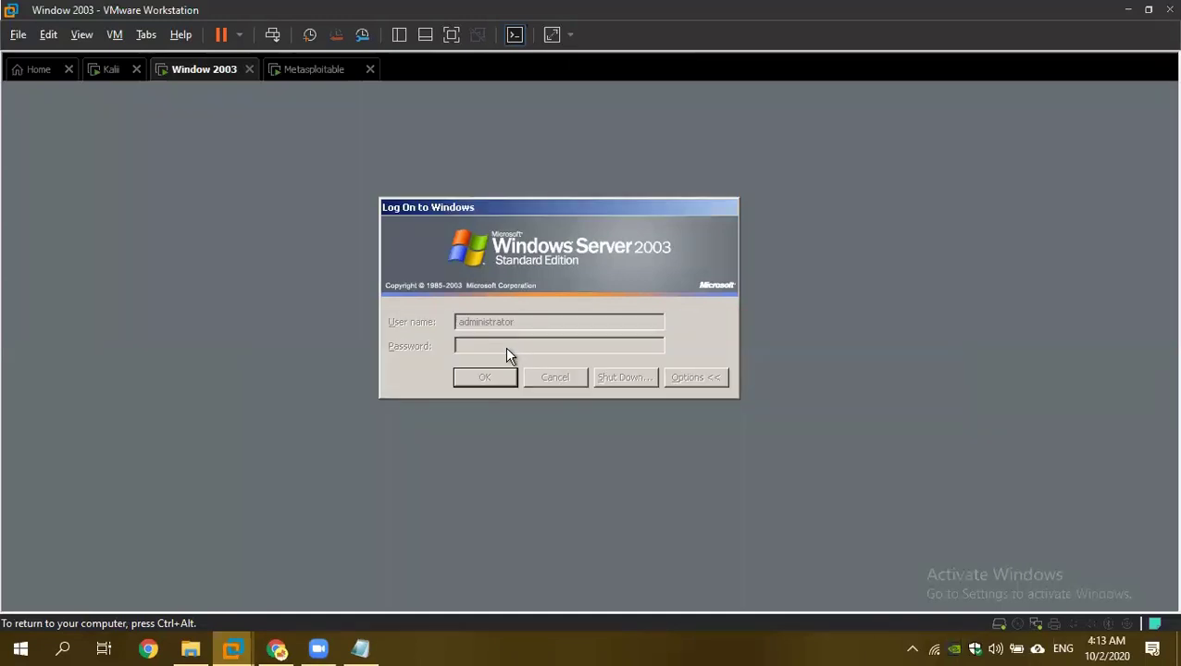
pyautogui.click(249, 69)
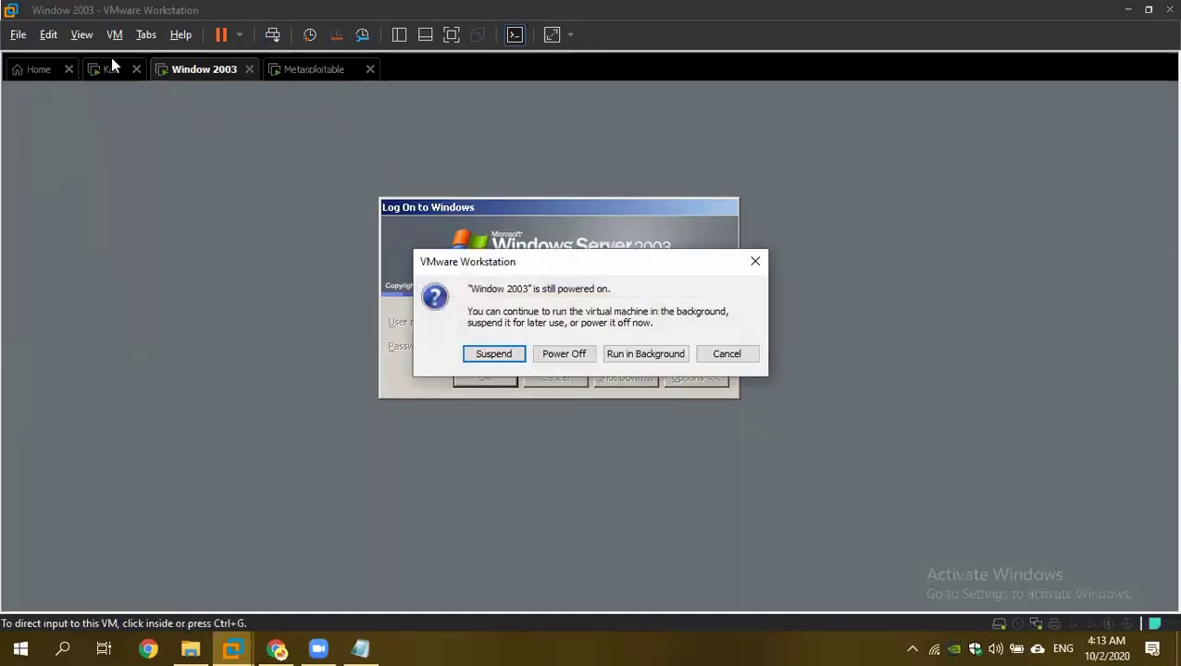
pyautogui.click(564, 354)
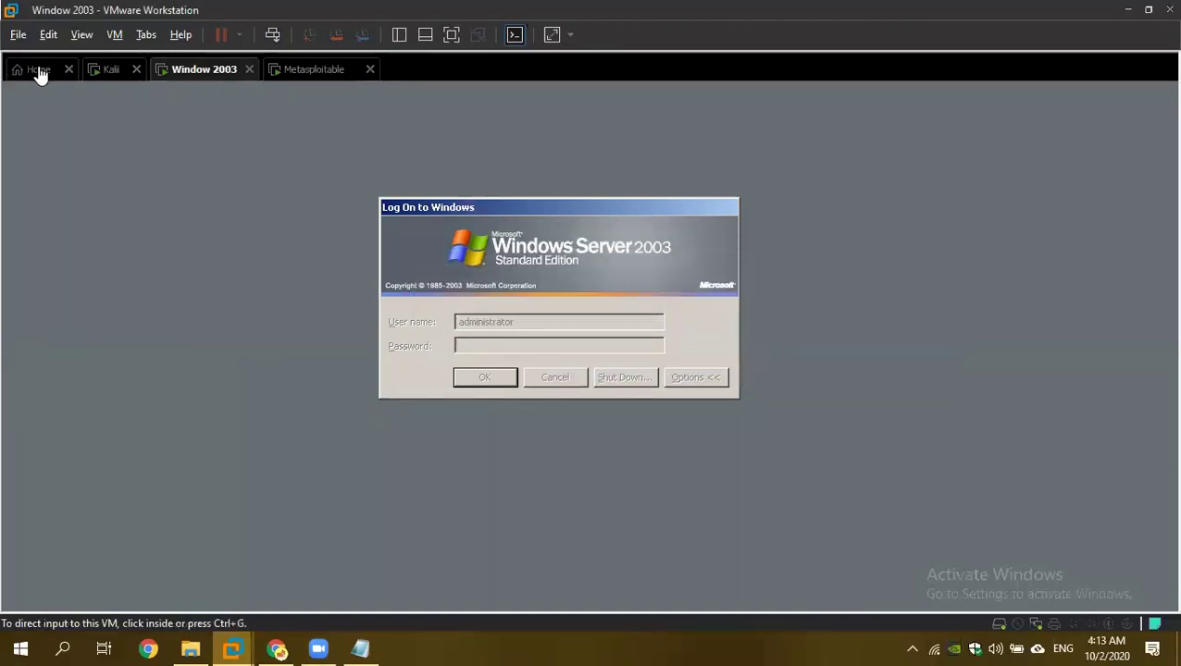
pyautogui.click(398, 35)
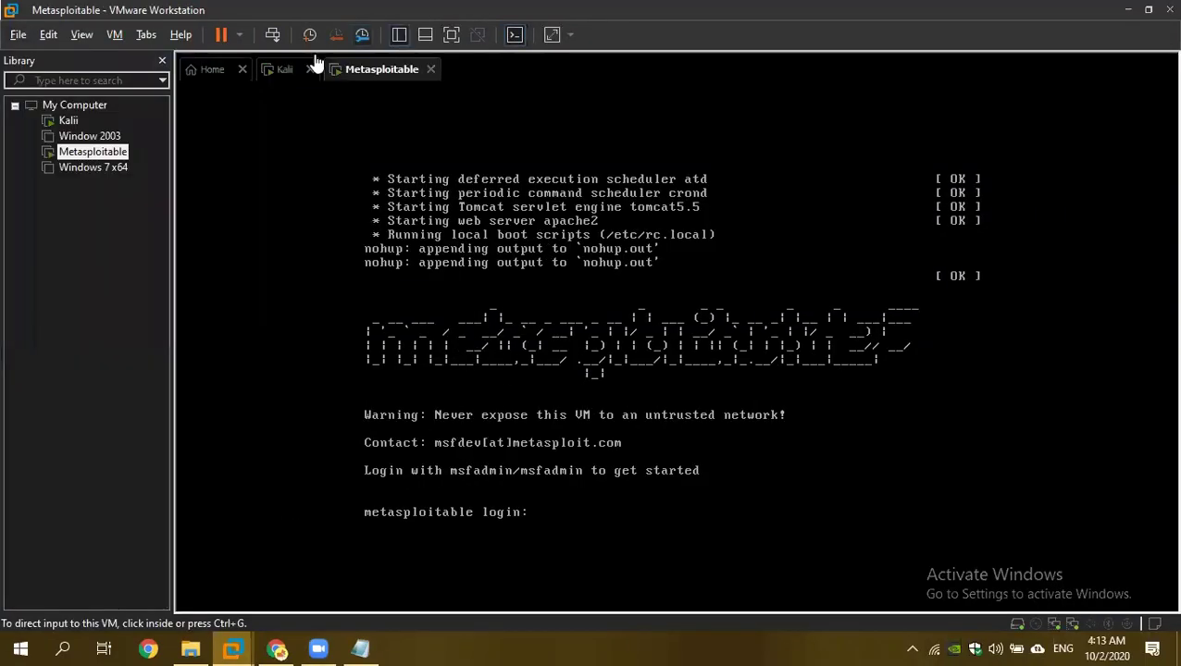
pyautogui.click(89, 137)
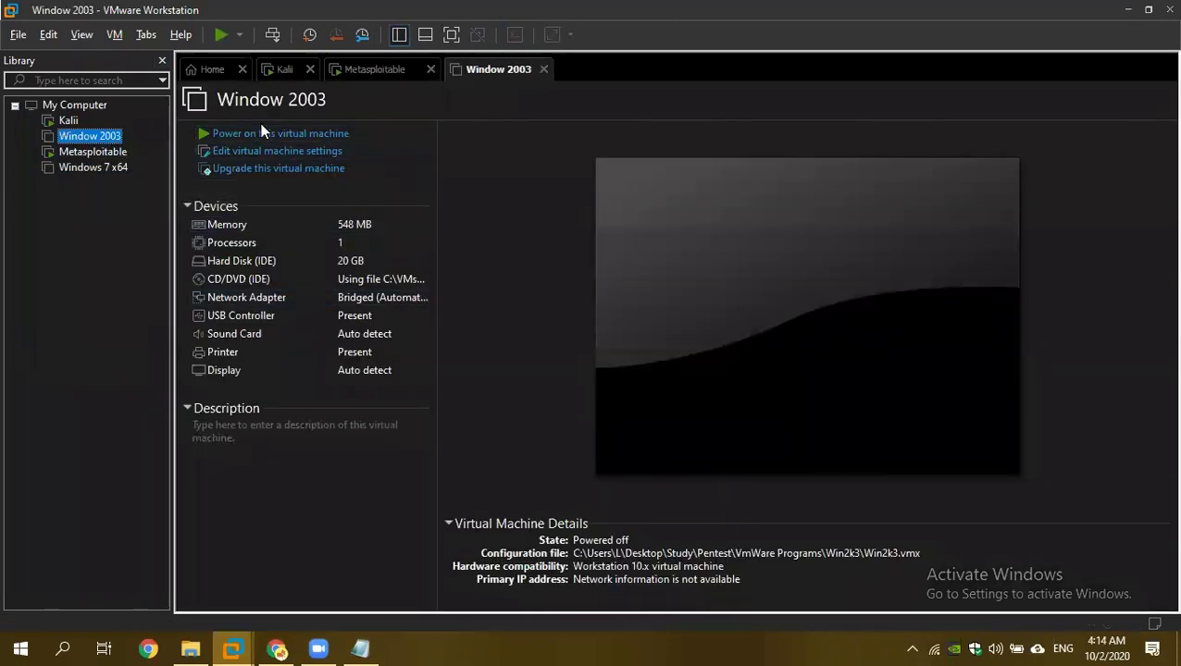
# Power on Window 2003, then log into the Metasploitable console with the default user.
pyautogui.click(374, 70)
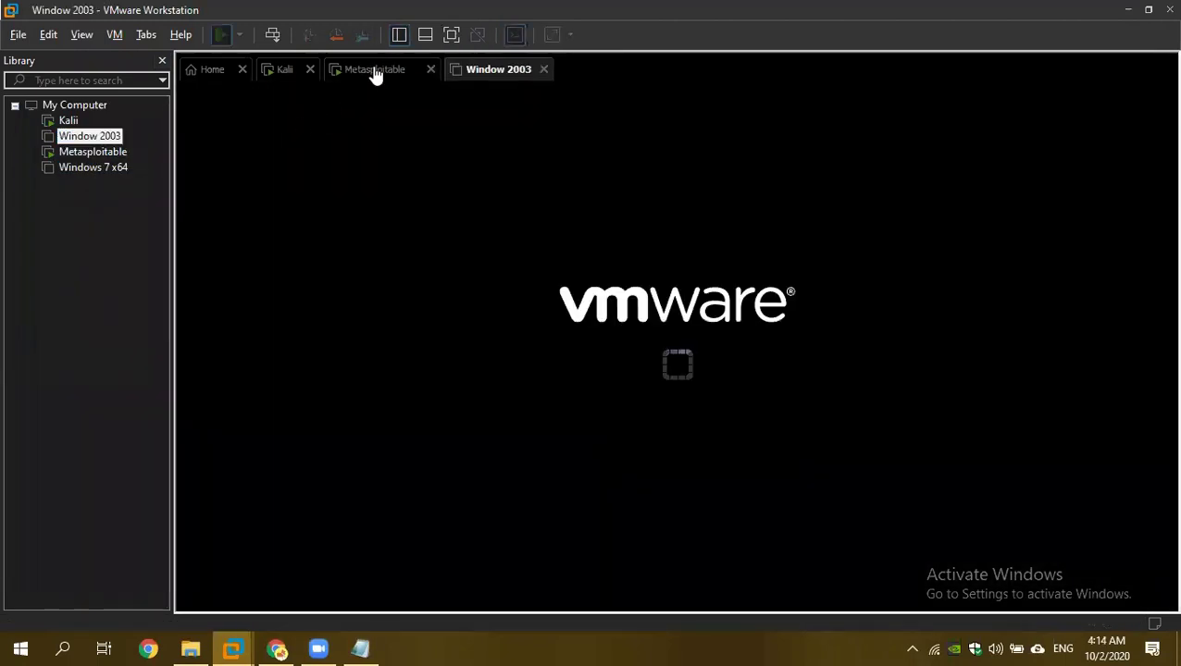
pyautogui.click(596, 516)
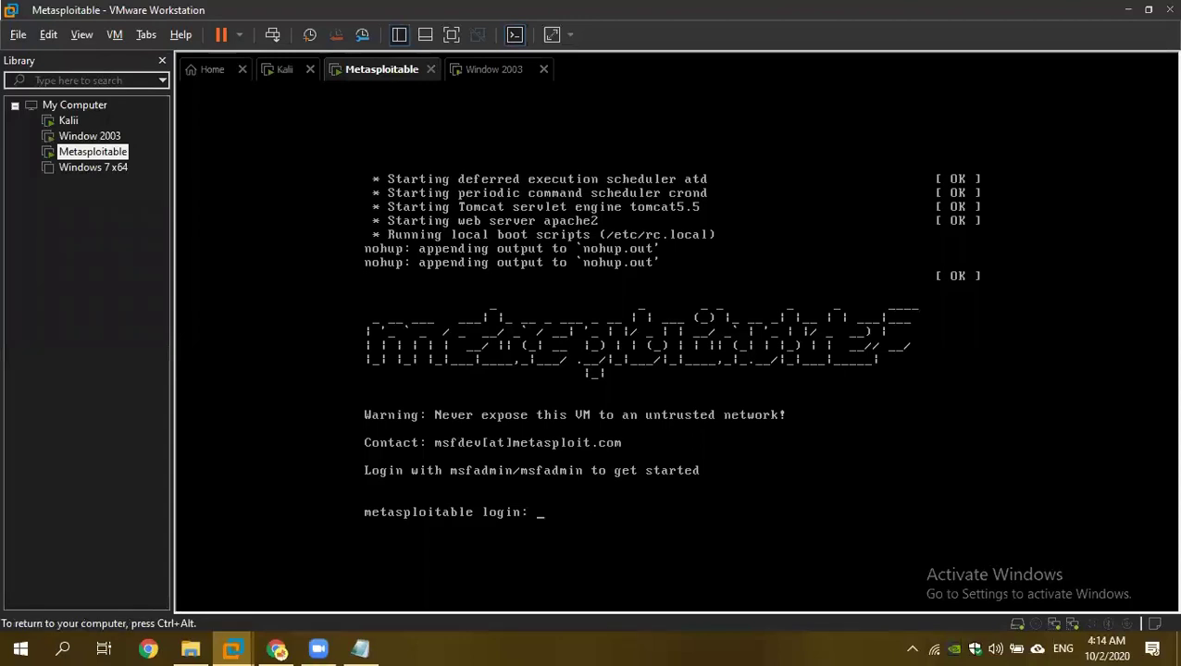
pyautogui.write('msfadm')
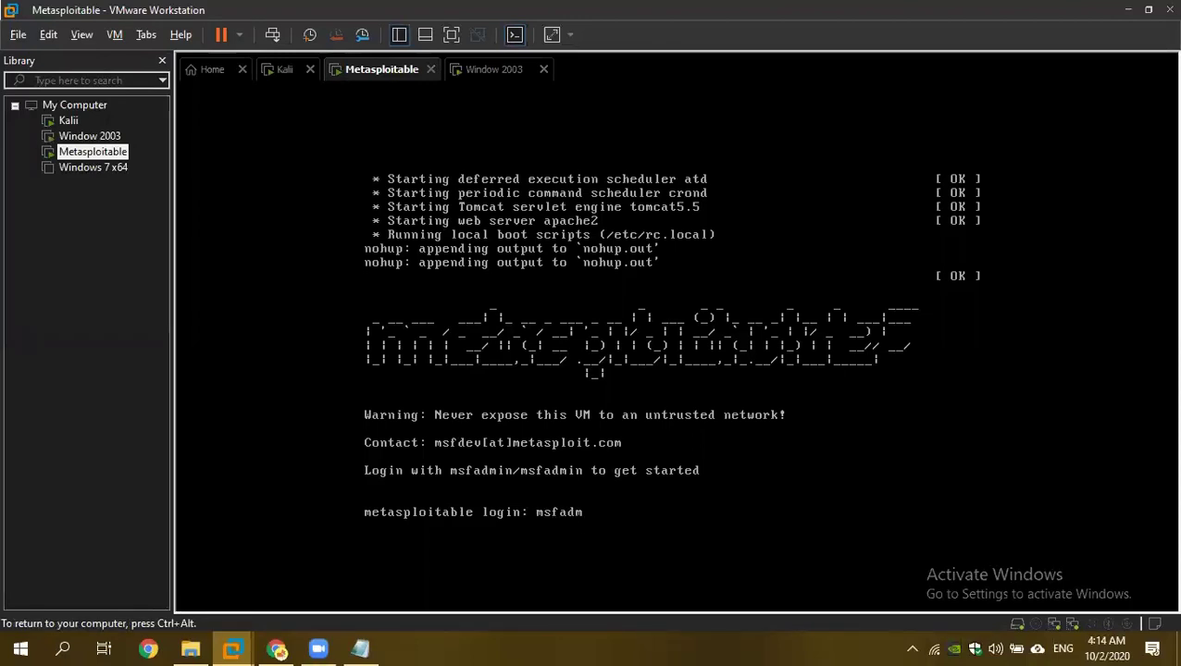
pyautogui.write('in')
pyautogui.press('Return')
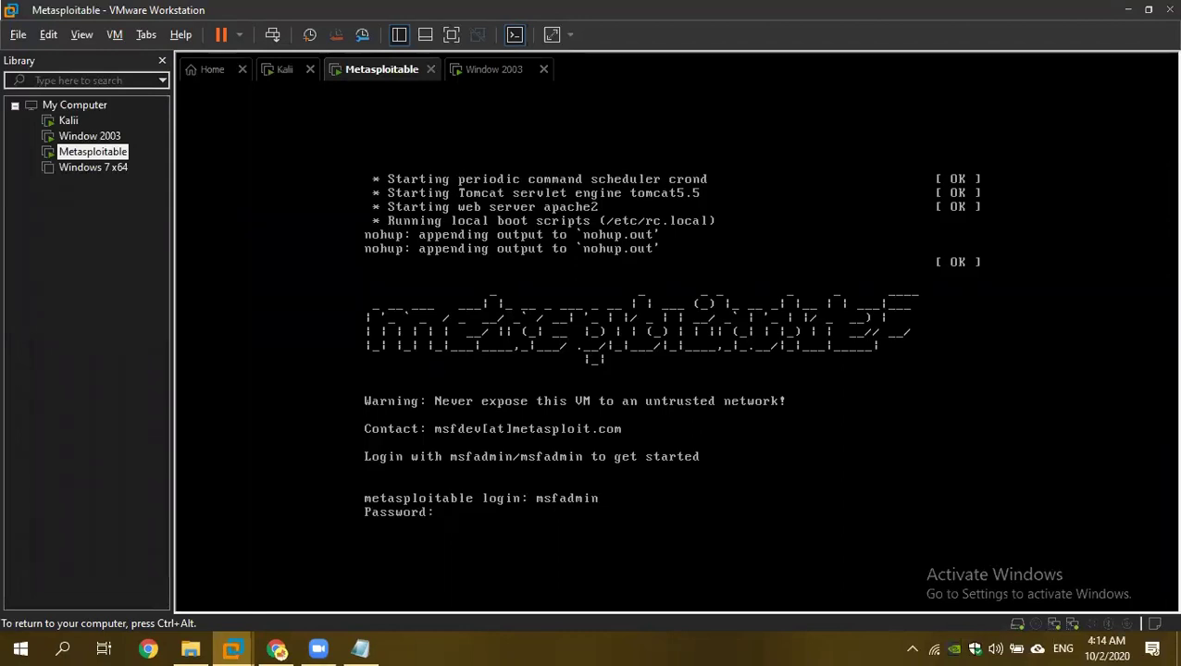
pyautogui.press('Return')
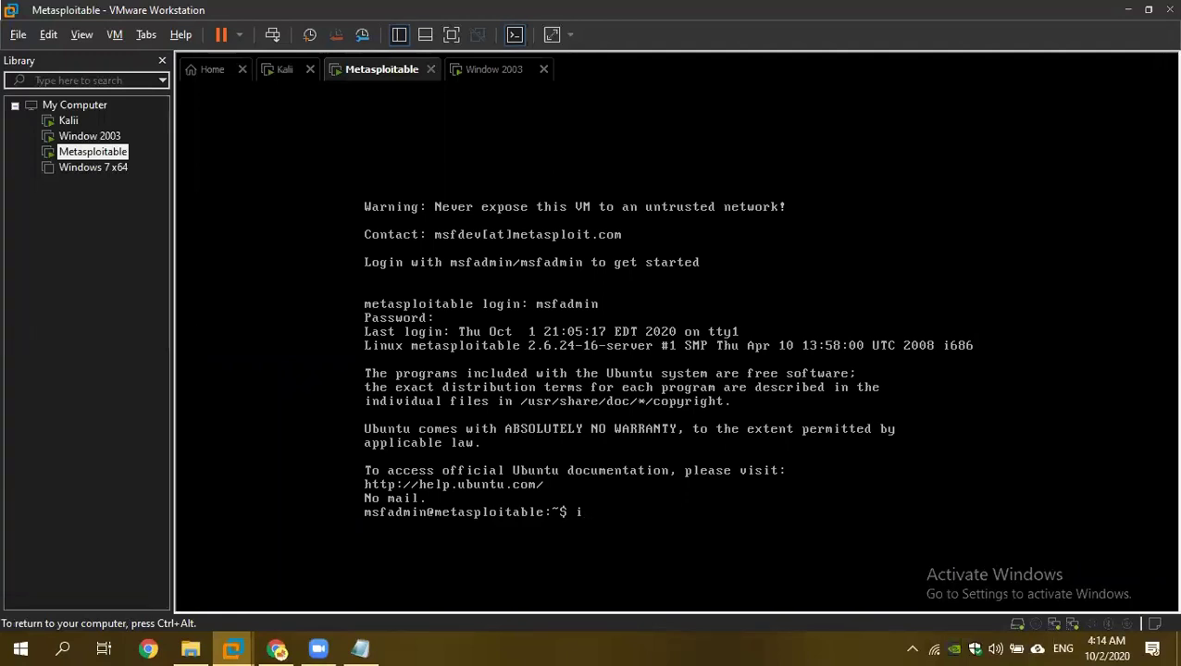
# Run ifconfig on Metasploitable to show eth0 at 192.168.100.13, then release input.
pyautogui.write('ifconfig')
pyautogui.press('Return')
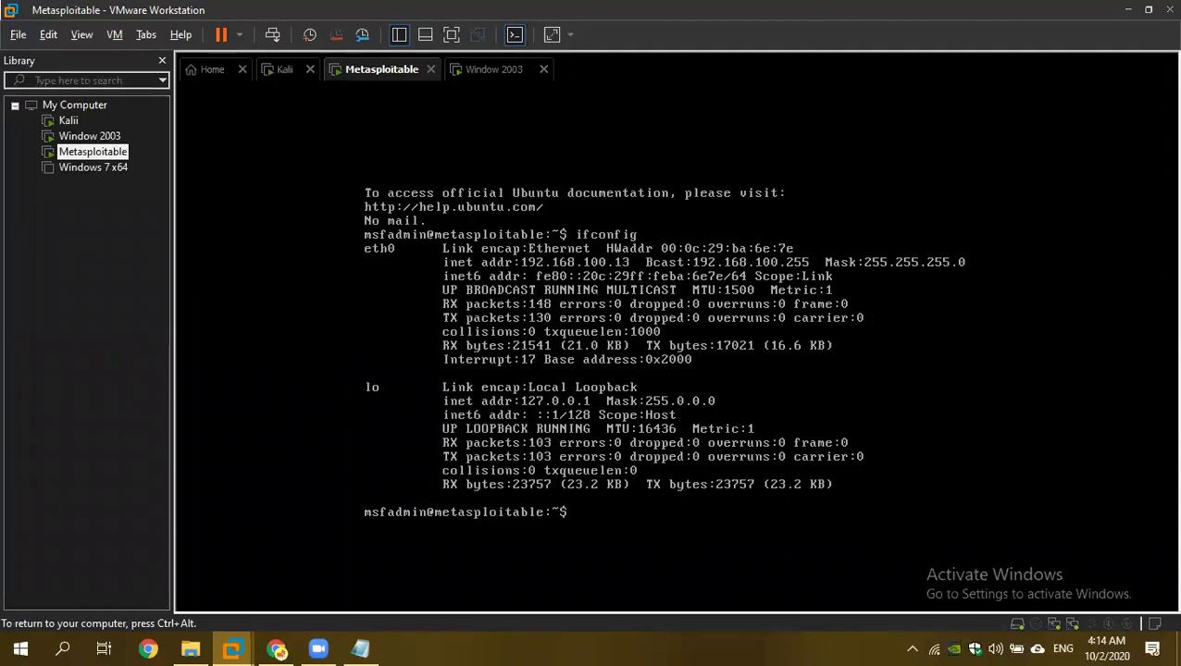
pyautogui.hotkey('ctrl', 'alt')
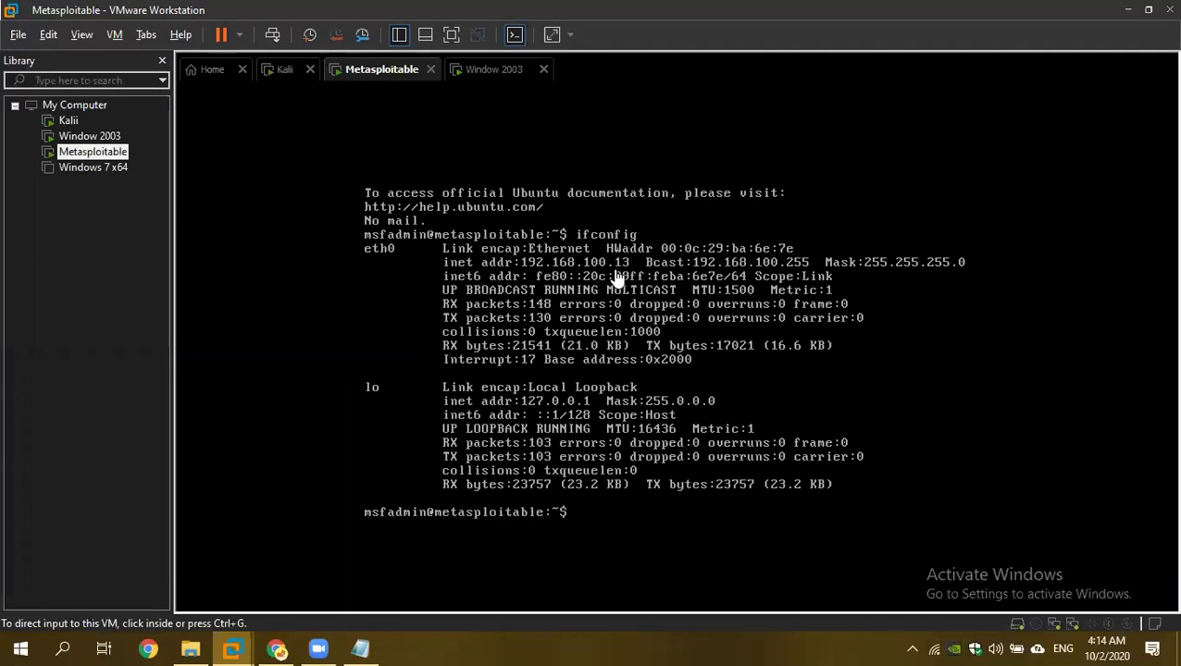
# Open a Kali terminal and run ifconfig, highlighting eth0's address 192.168.100.15.
pyautogui.click(285, 73)
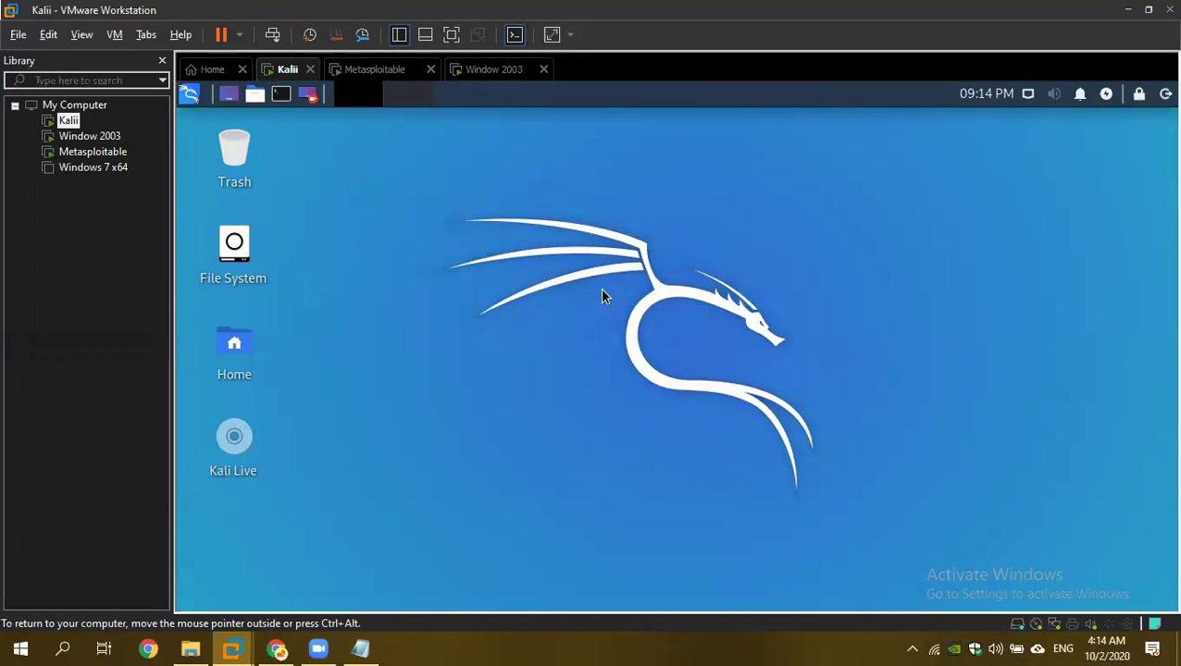
pyautogui.click(282, 96)
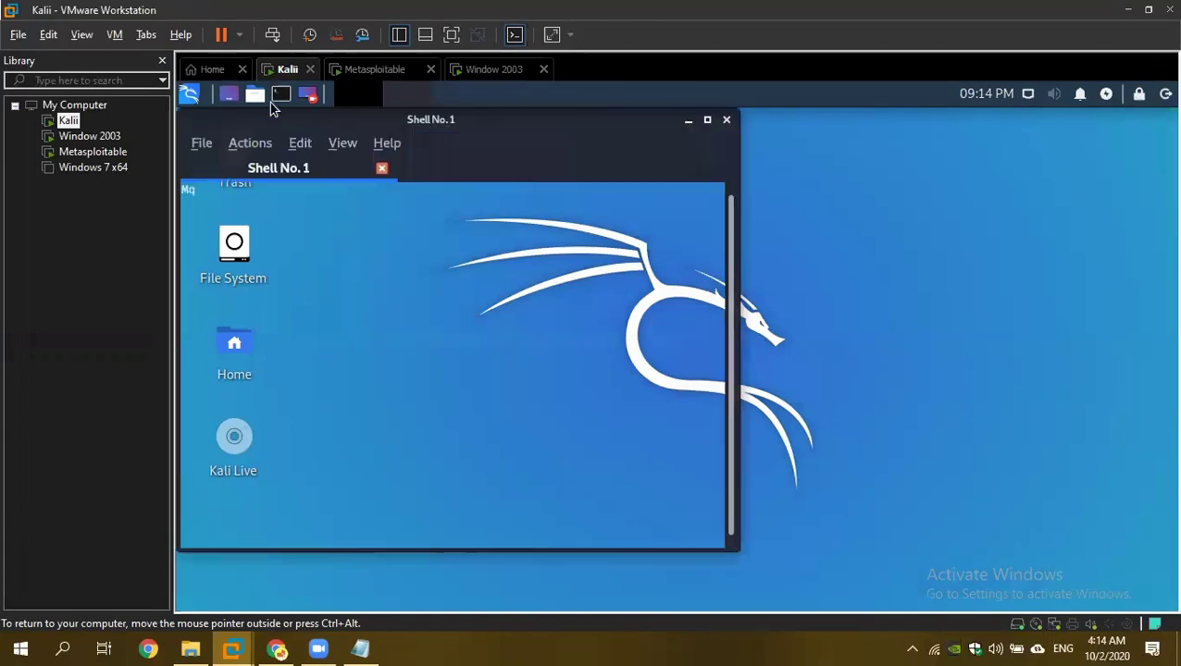
pyautogui.write('ifconfig')
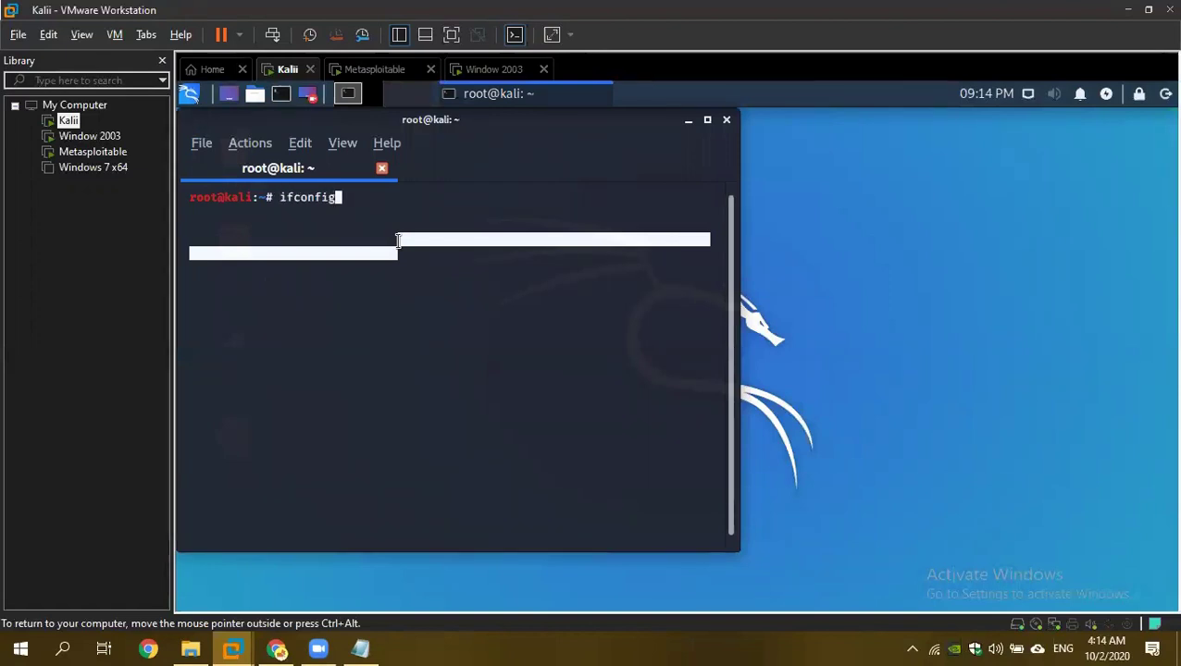
pyautogui.press('Return')
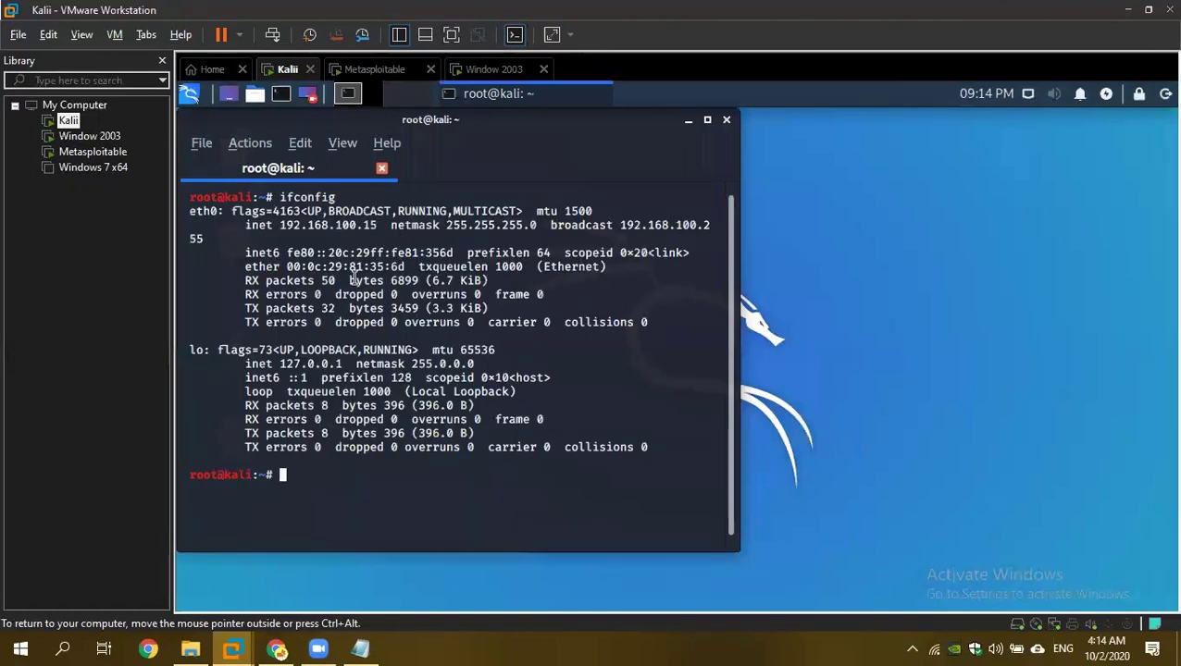
pyautogui.moveTo(280, 229); pyautogui.dragTo(307, 225)
pyautogui.click(361, 227)
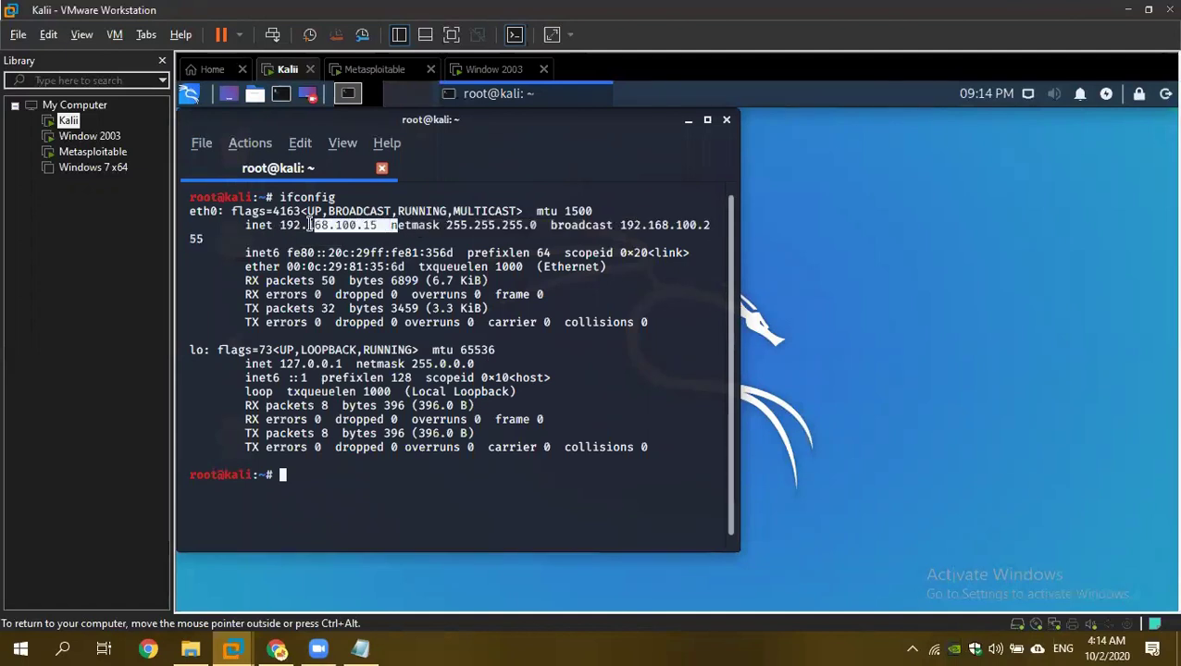
# Compare with Metasploitable's console output, then return to Kali and move to the Window 2003 tab.
pyautogui.click(375, 70)
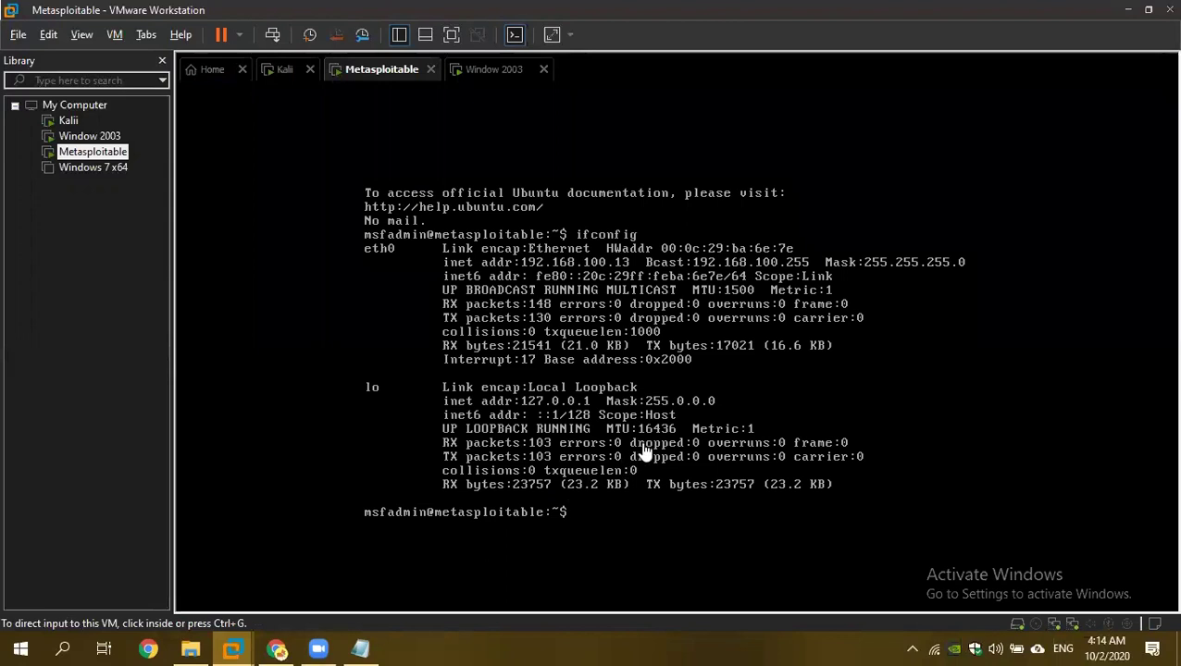
pyautogui.click(628, 274)
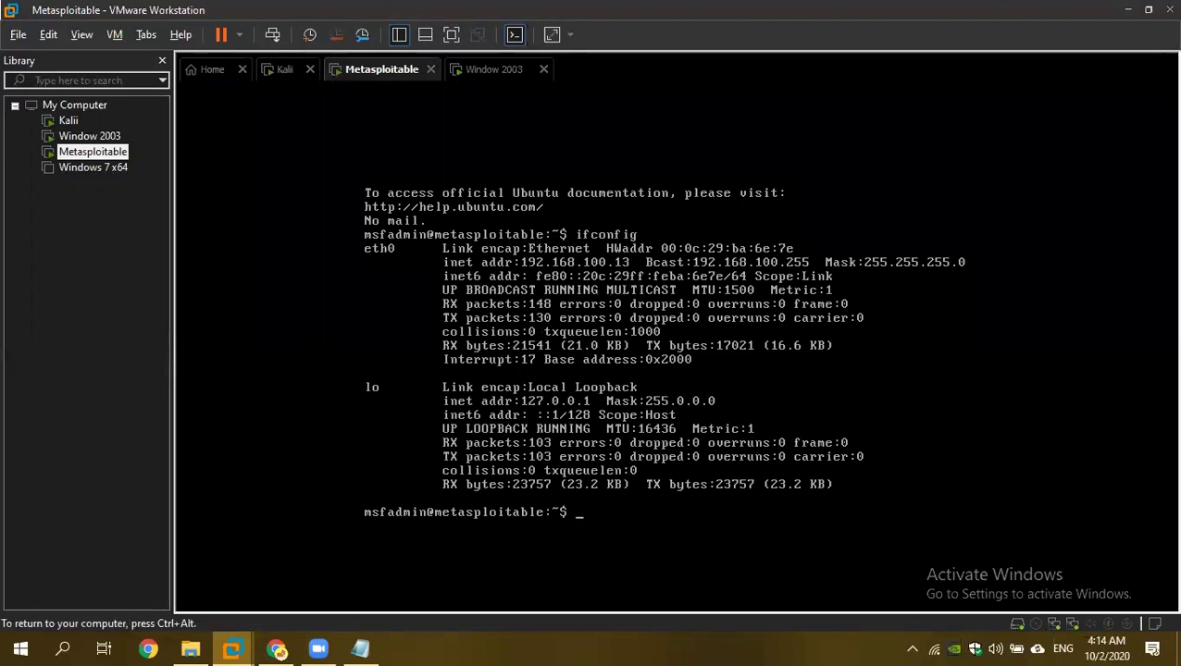
pyautogui.hotkey('ctrl', 'alt')
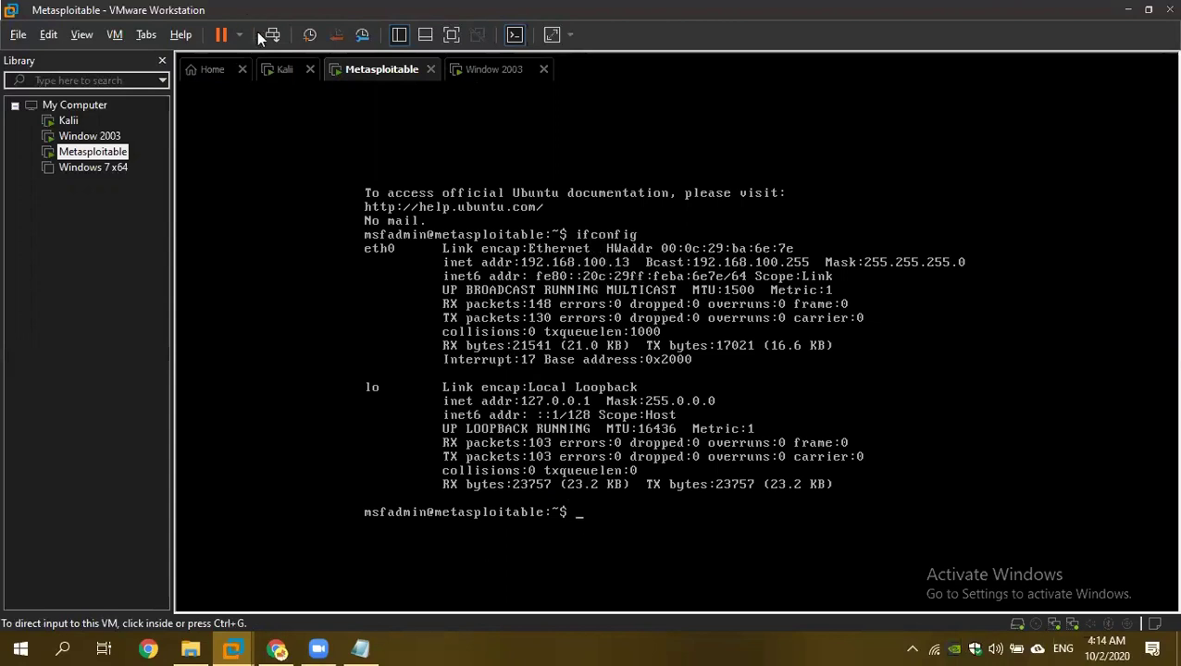
pyautogui.click(277, 70)
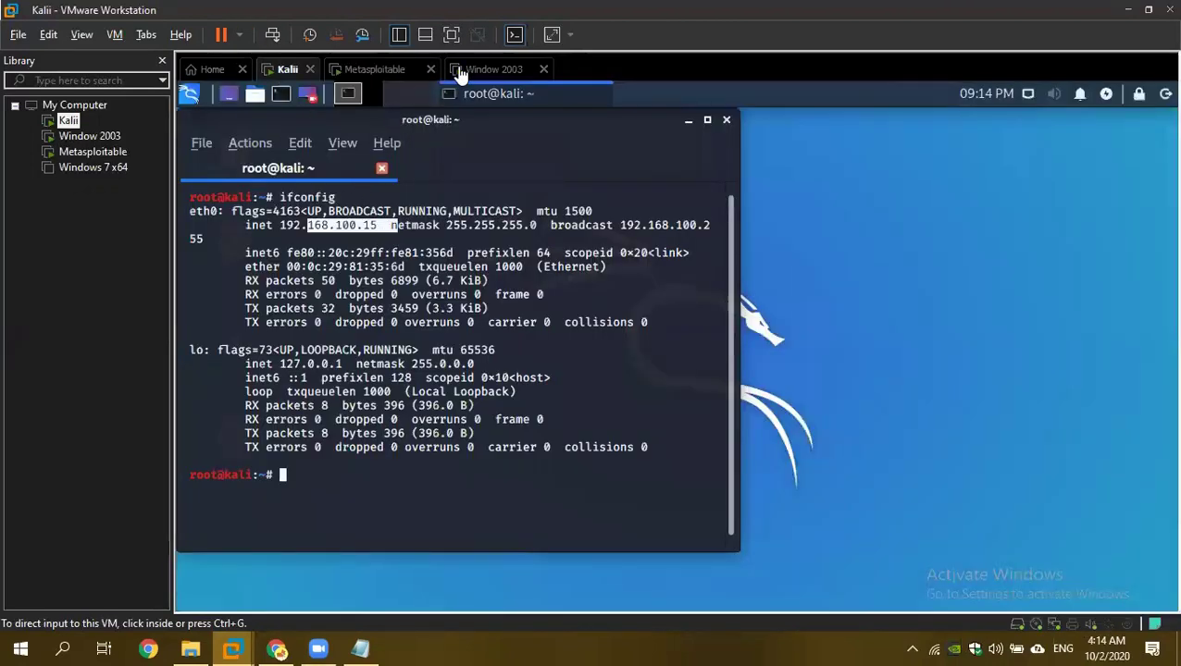
pyautogui.click(459, 72)
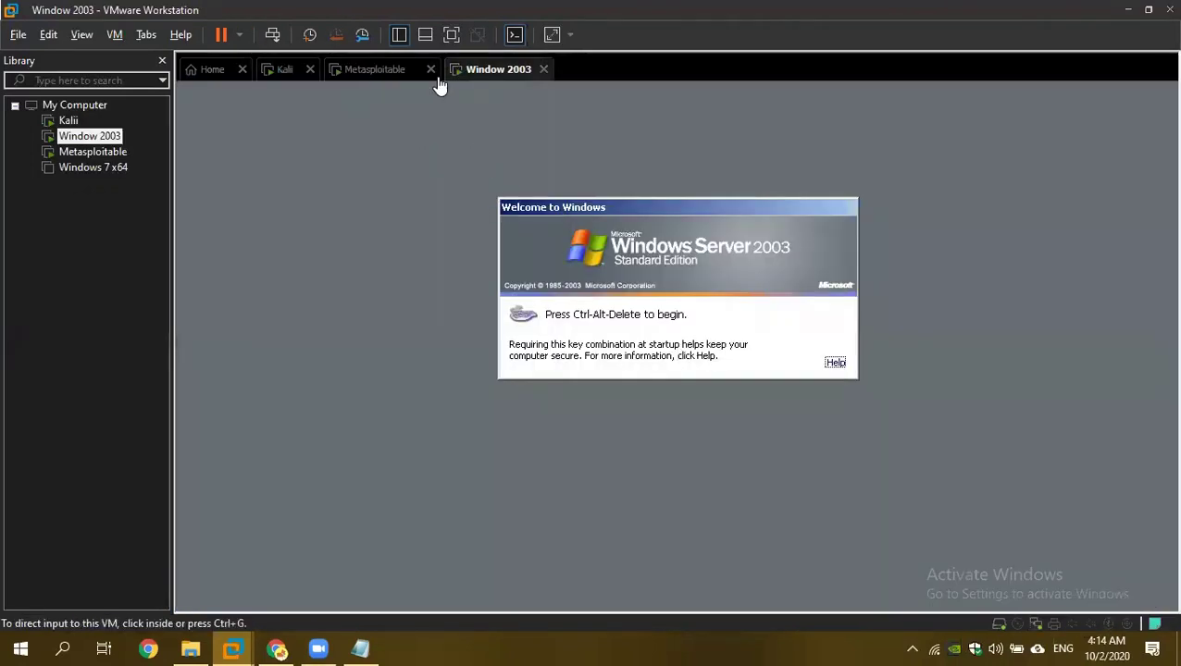
# Send Ctrl+Alt+Del to Window 2003 and log on with the account password.
pyautogui.rightClick(476, 69)
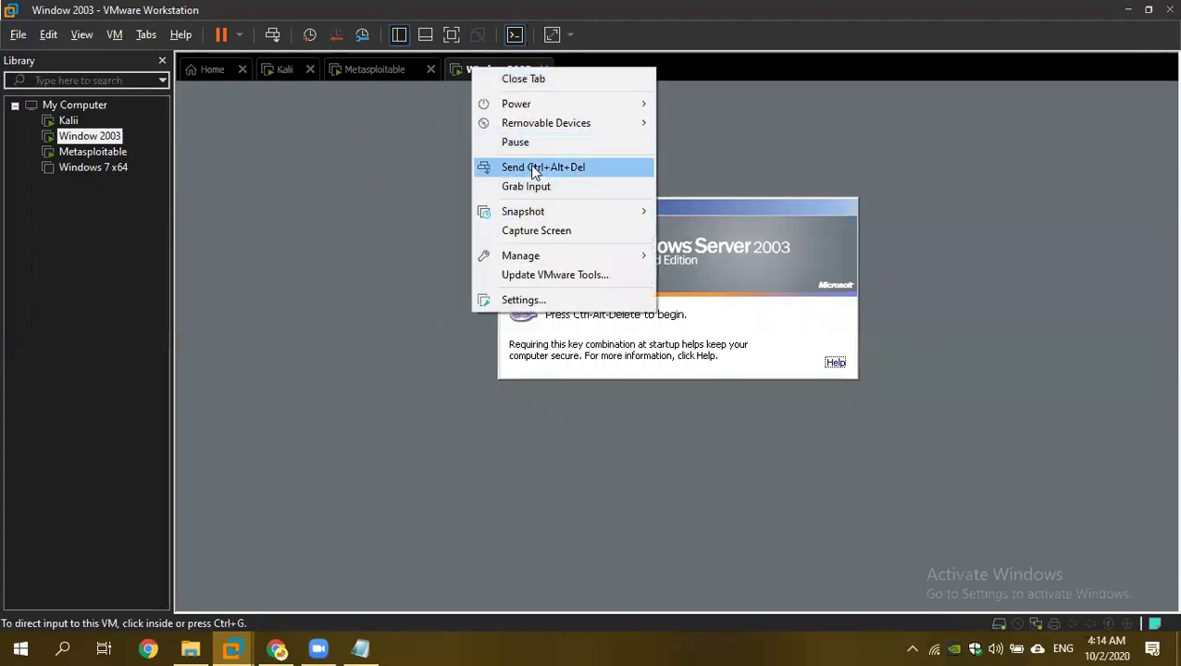
pyautogui.click(535, 167)
pyautogui.click(648, 346)
pyautogui.write('1')
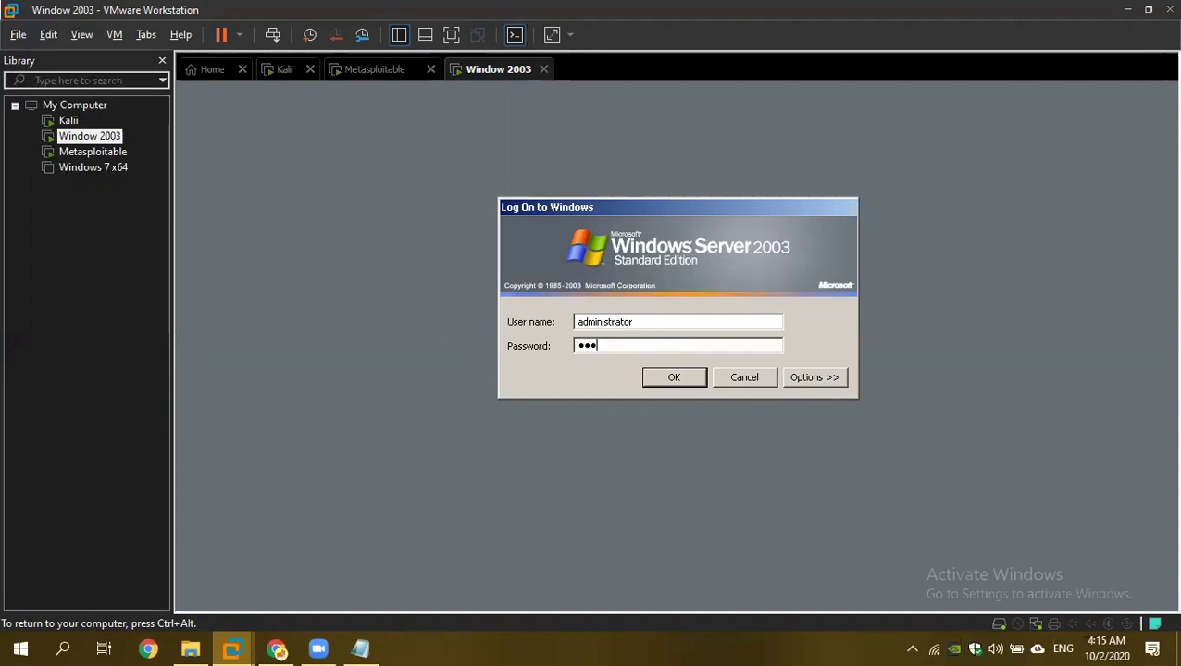
pyautogui.press('Return')
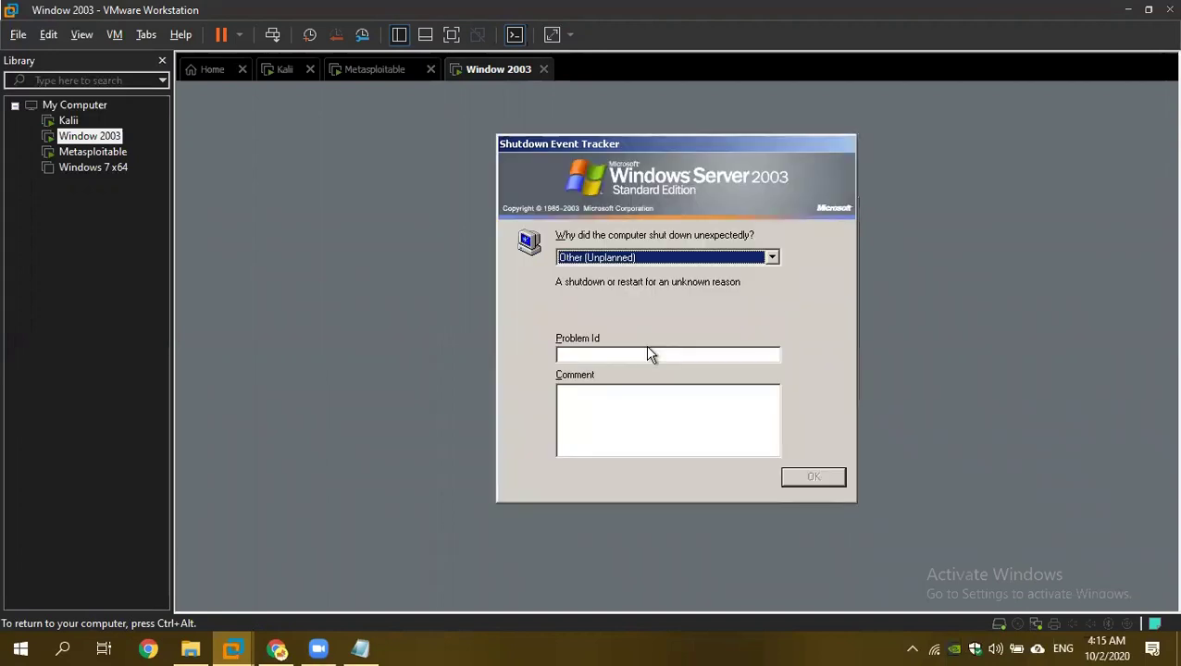
# Give 'Other Failure: System Unresponsive' as shutdown reason, dismiss the crash dialogs, and open Command Prompt.
pyautogui.click(701, 256)
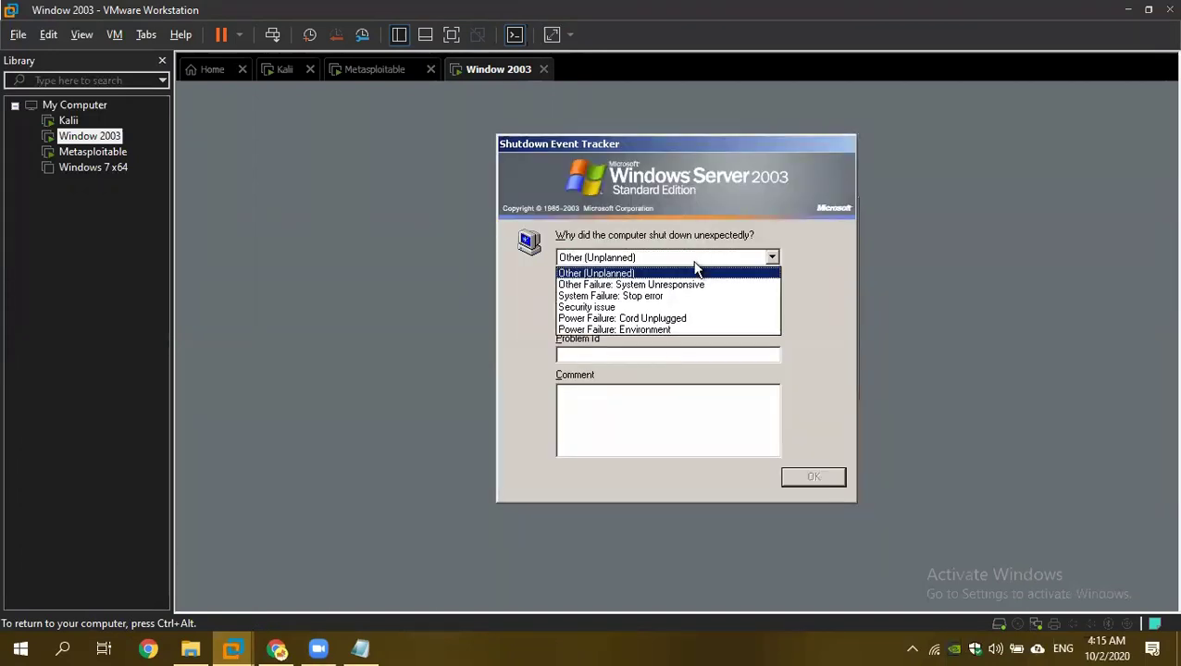
pyautogui.click(622, 285)
pyautogui.click(790, 480)
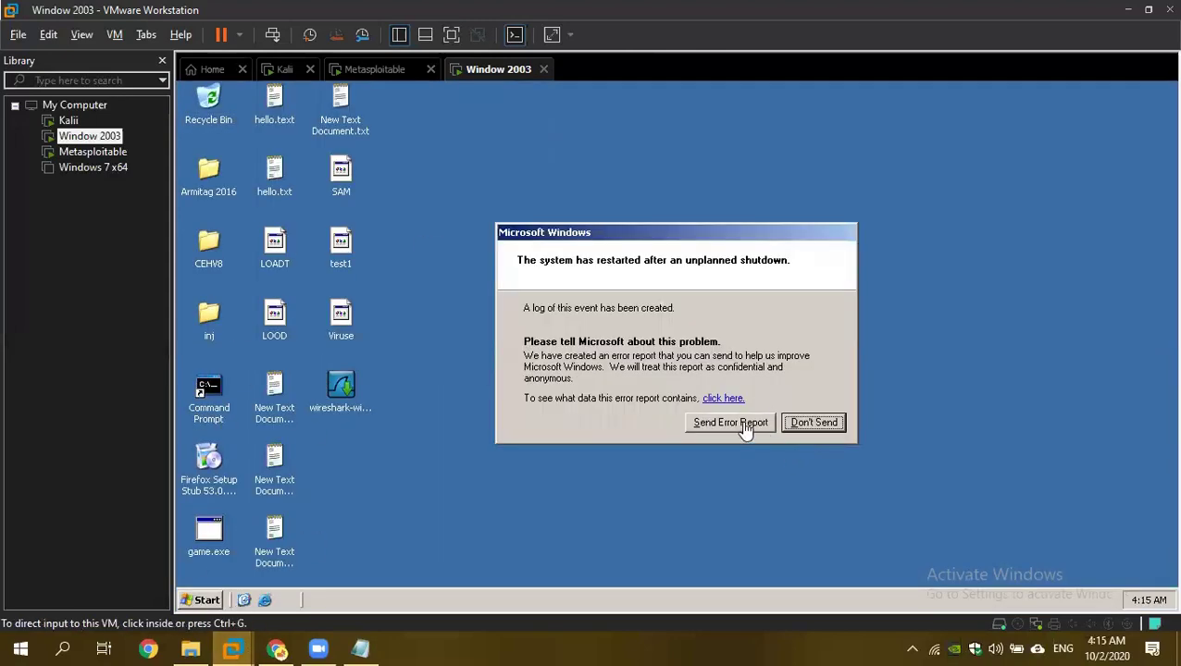
pyautogui.click(746, 429)
pyautogui.click(748, 428)
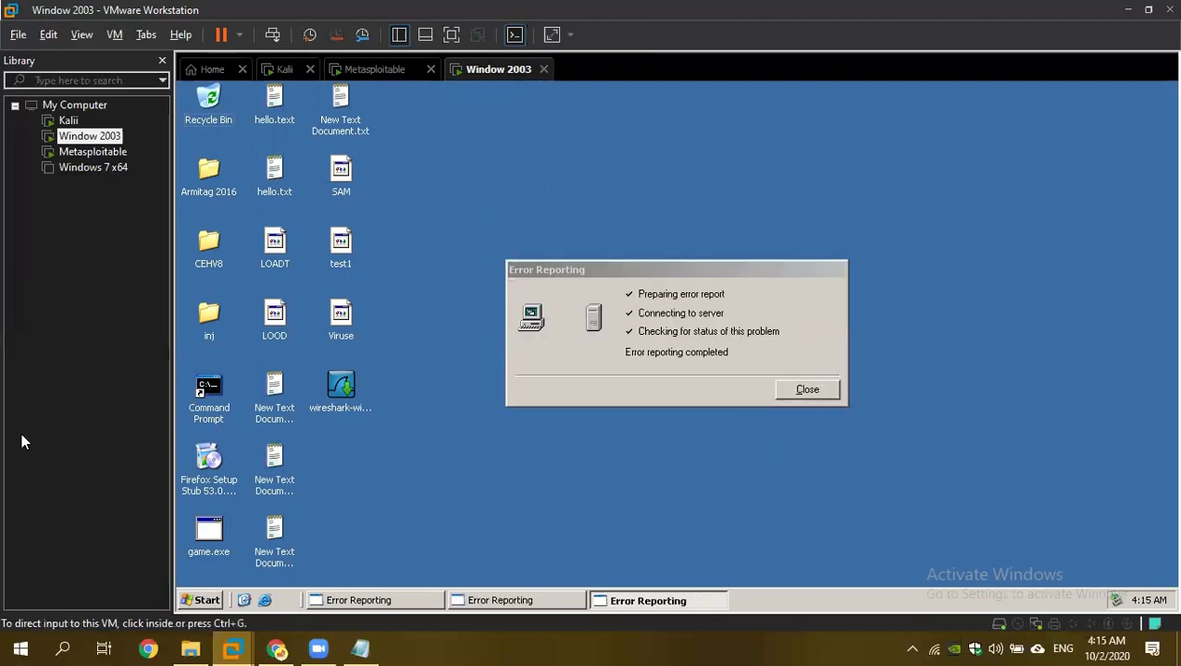
pyautogui.doubleClick(221, 400)
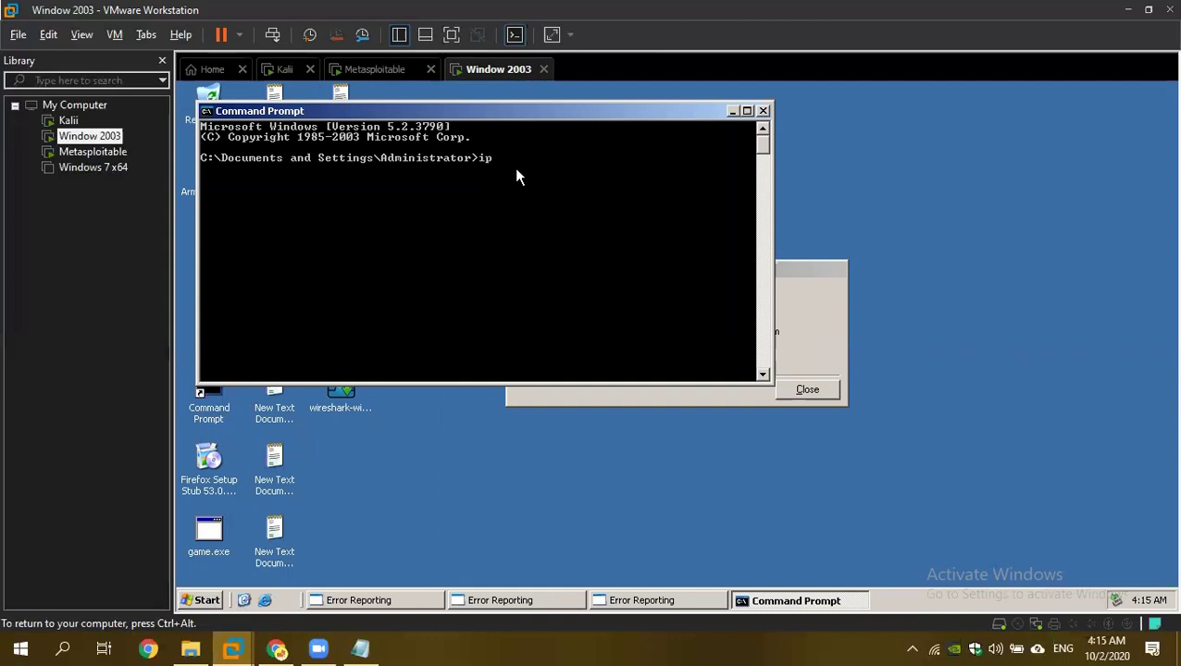
# Run ipconfig to confirm 192.168.100.14, close Command Prompt, and begin closing the Window 2003 tab.
pyautogui.press('Return')
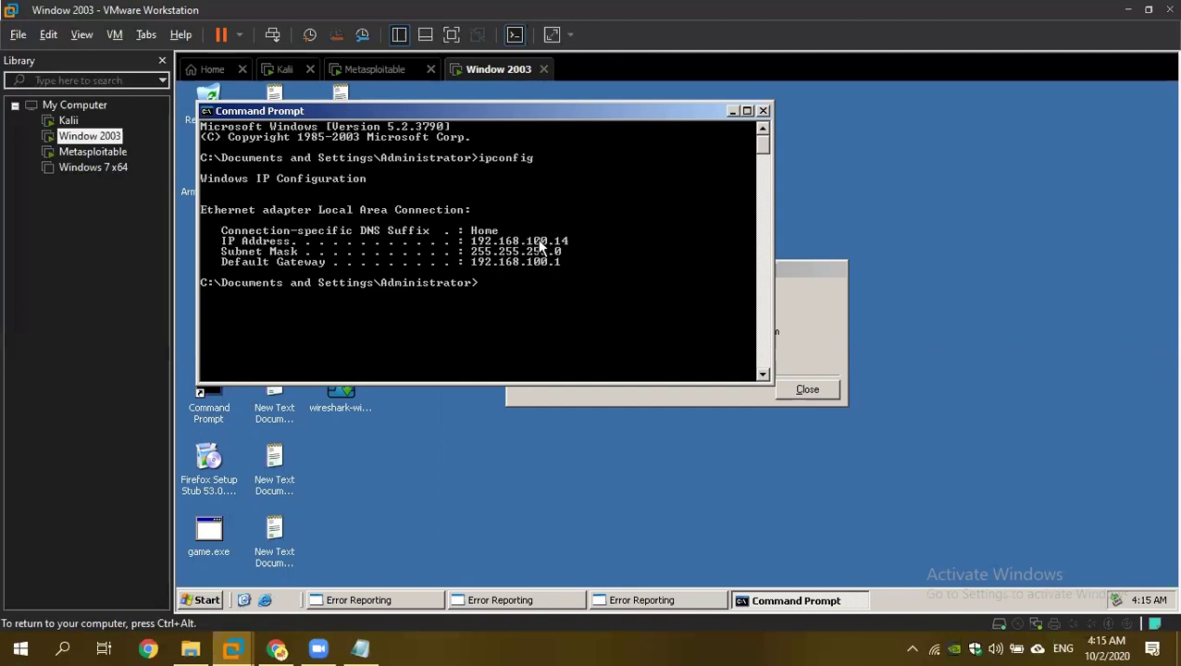
pyautogui.click(763, 111)
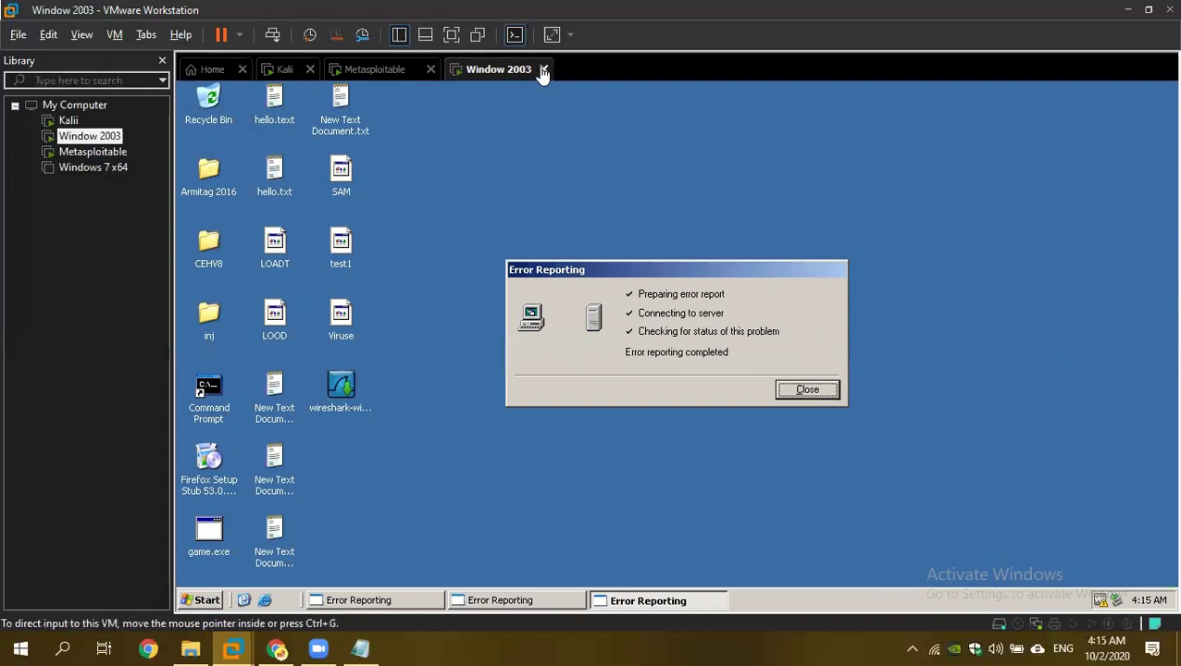
pyautogui.click(543, 69)
# Power off Window 2003 and run 'apt-get install git' on Kali, confirming with y.
pyautogui.click(564, 353)
pyautogui.click(284, 70)
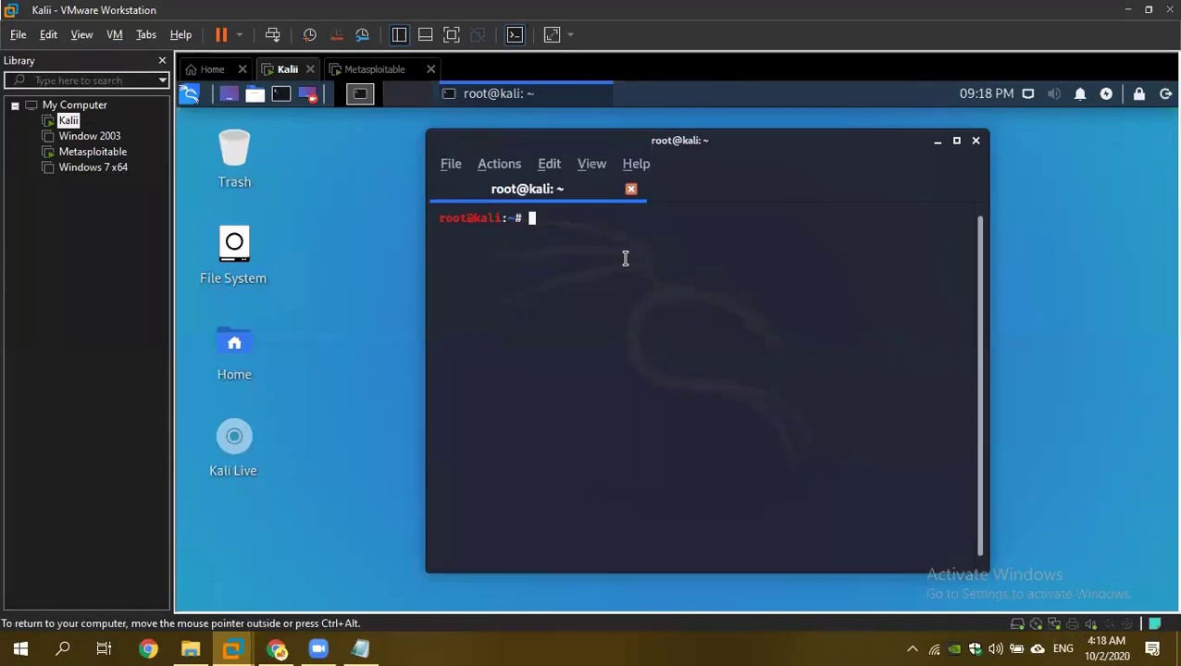
pyautogui.write('apt')
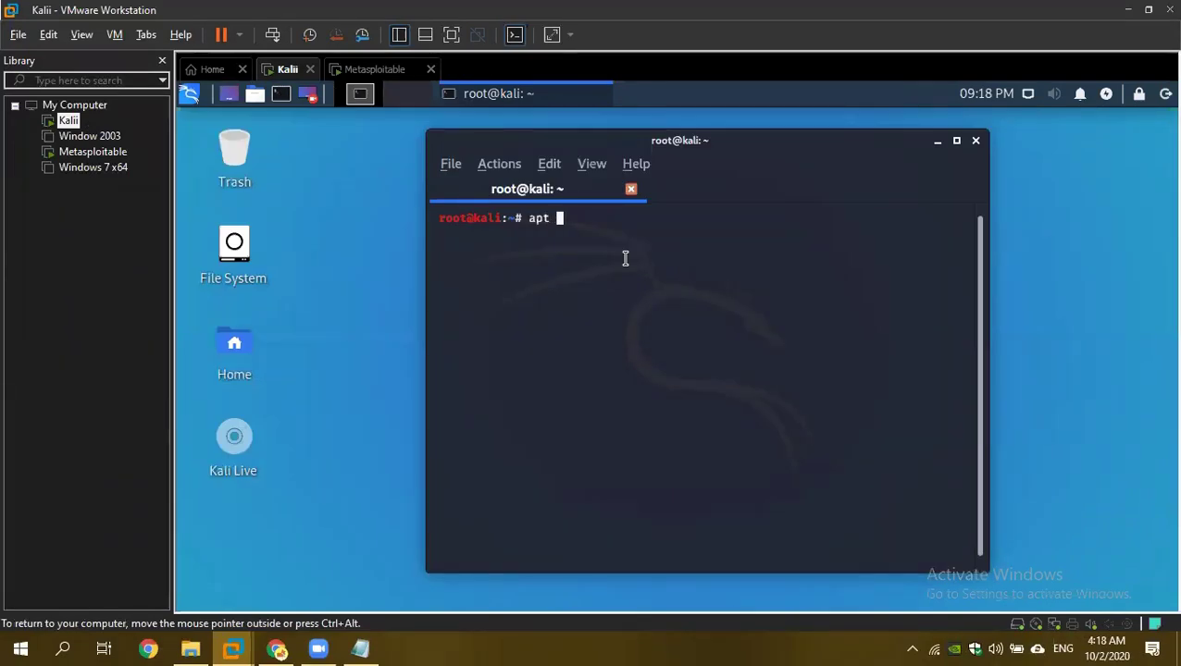
pyautogui.press('BackSpace')
pyautogui.write('-get insta')
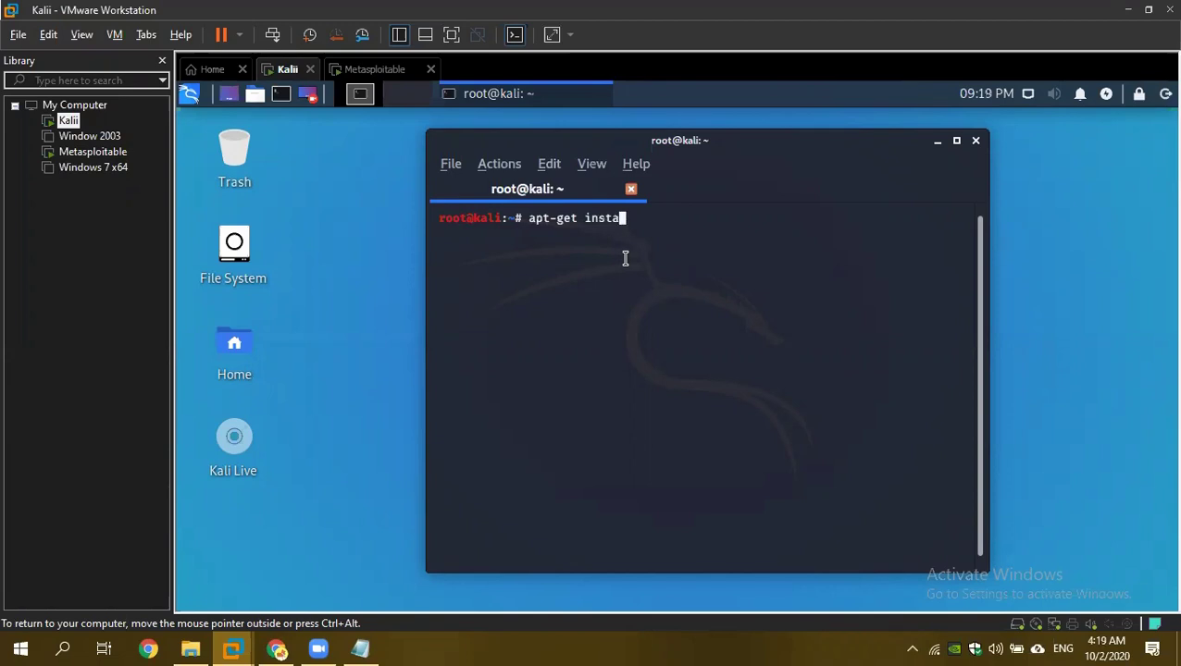
pyautogui.write('ll git')
pyautogui.press('Return')
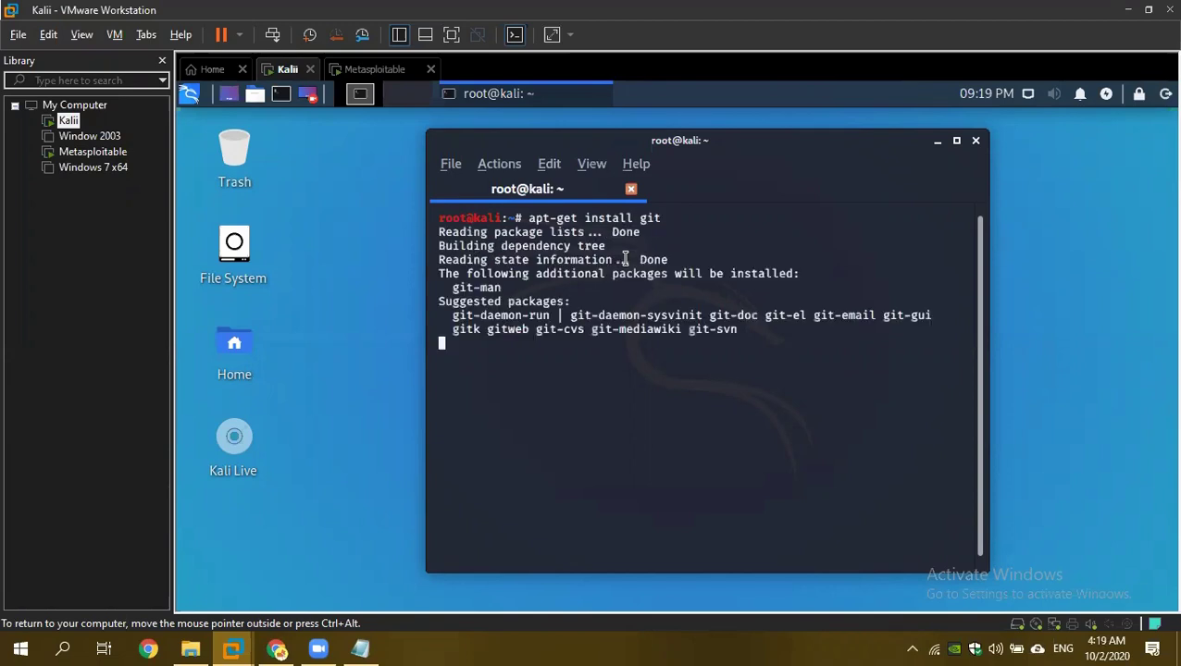
pyautogui.write('y')
pyautogui.press('Return')
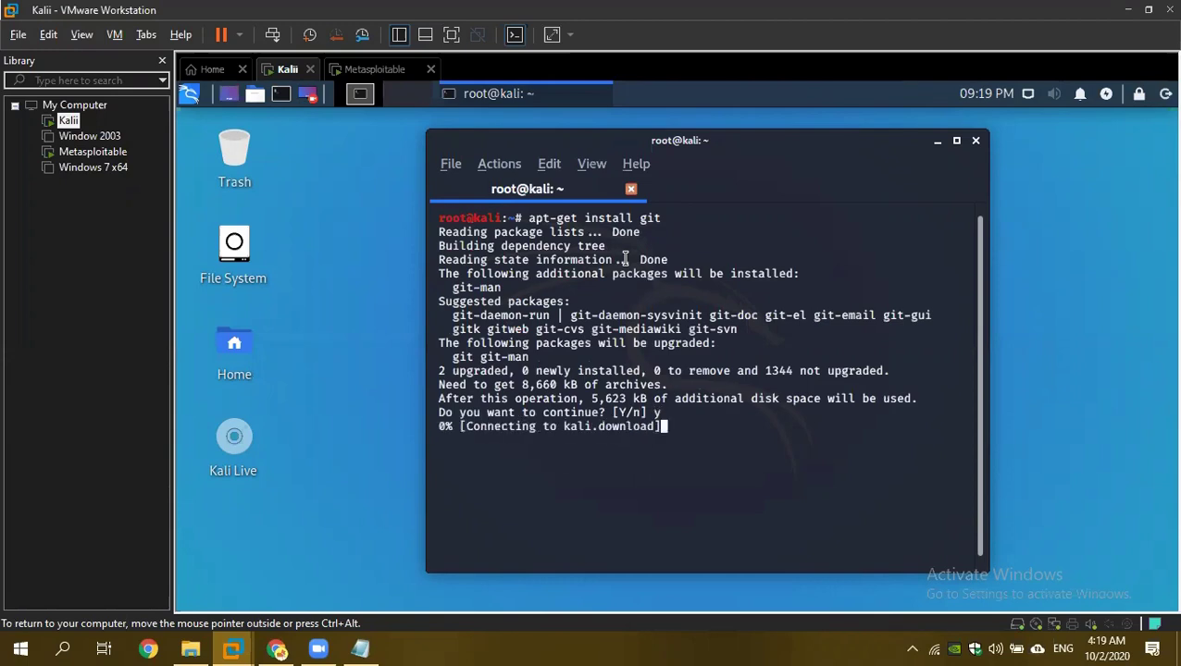
# Discard a stray 'git clone' entry, then close the front terminal and minimize the other.
pyautogui.moveTo(650, 231); pyautogui.dragTo(666, 218)
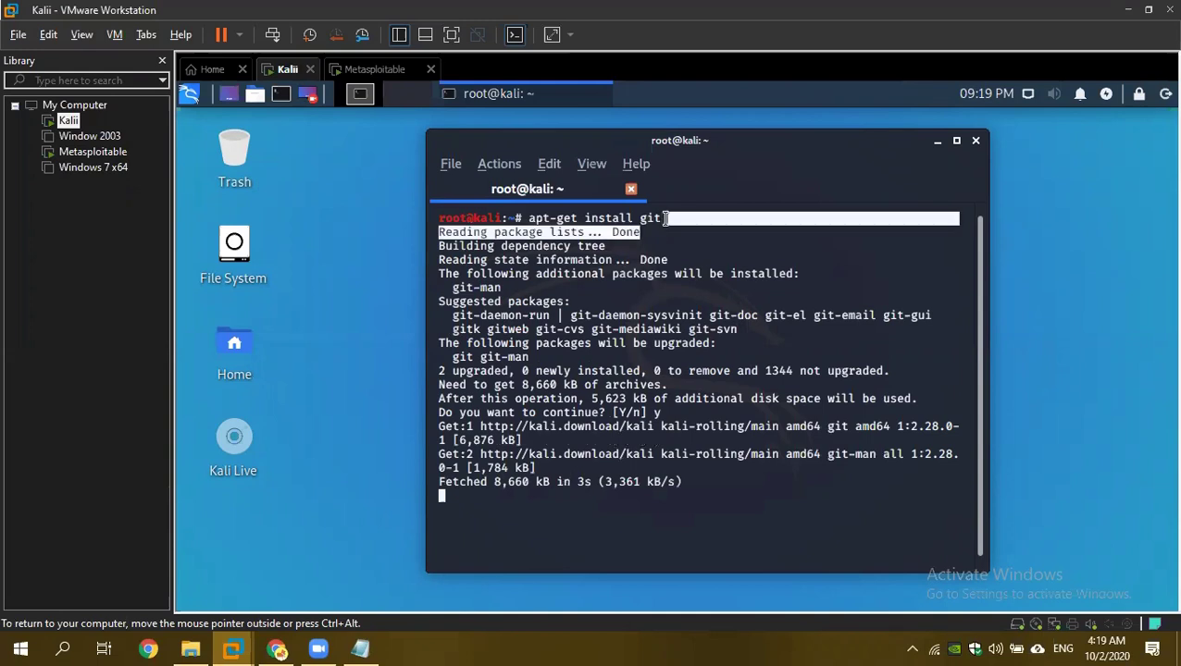
pyautogui.click(659, 218)
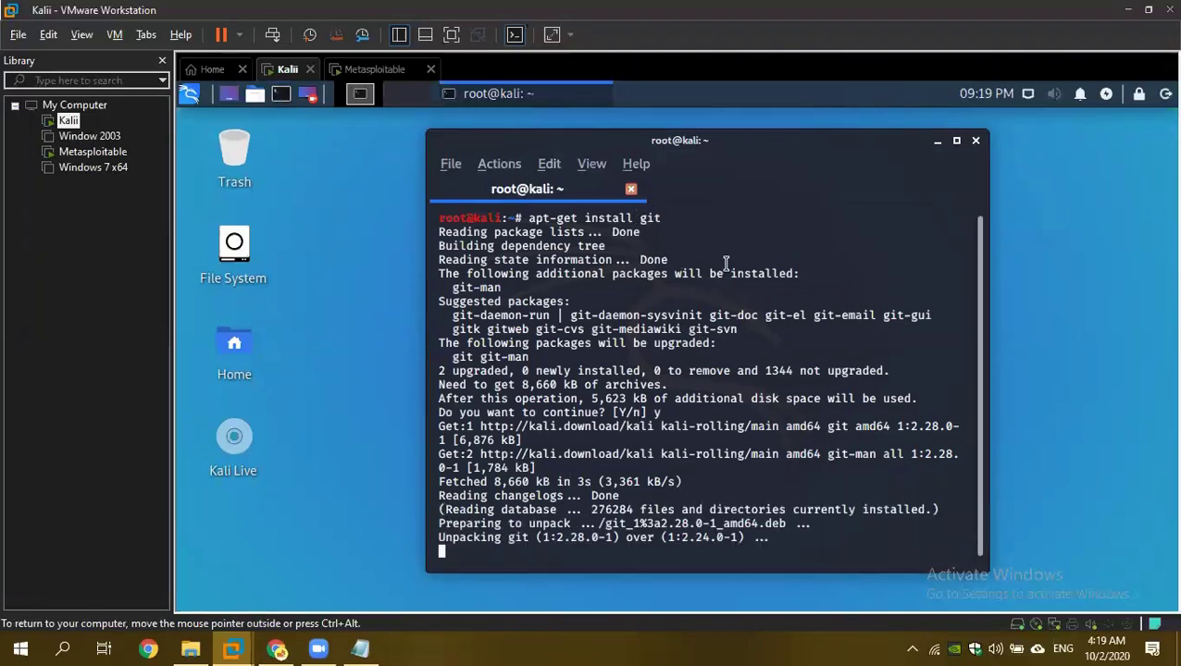
pyautogui.write('git clone')
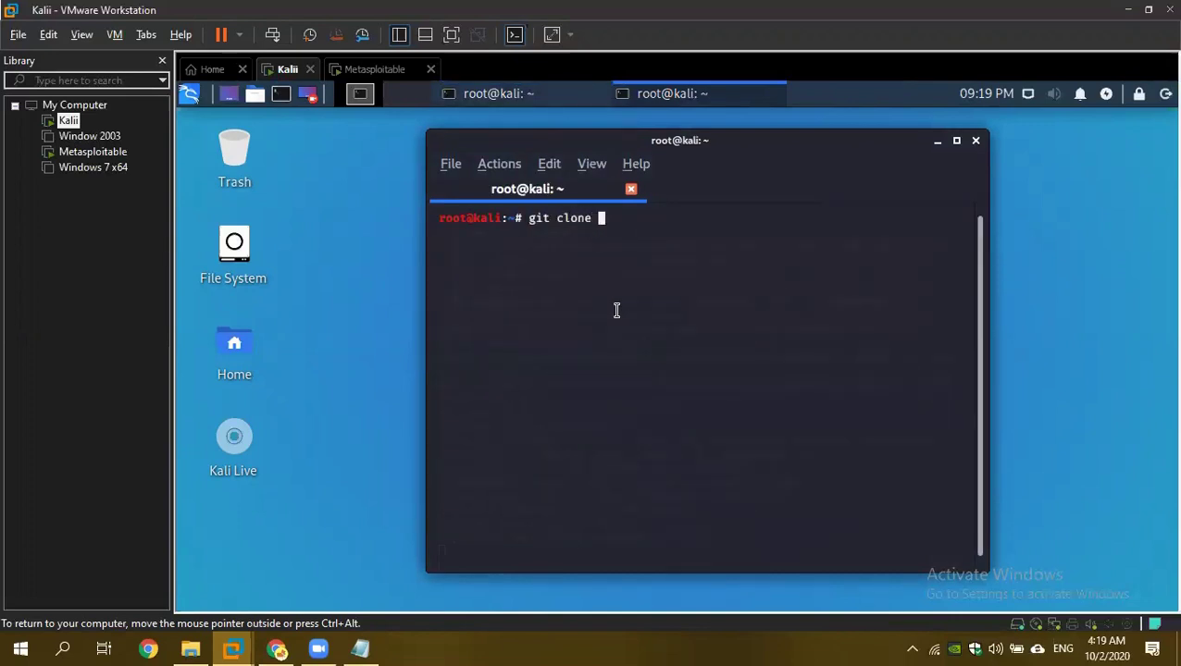
pyautogui.write(' dvfdsf')
pyautogui.press('BackSpace')
pyautogui.press('BackSpace')
pyautogui.press('BackSpace')
pyautogui.press('BackSpace')
pyautogui.press('BackSpace')
pyautogui.press('BackSpace')
pyautogui.press('BackSpace')
pyautogui.press('BackSpace')
pyautogui.press('BackSpace')
pyautogui.press('BackSpace')
pyautogui.press('BackSpace')
pyautogui.press('BackSpace')
pyautogui.press('BackSpace')
pyautogui.press('BackSpace')
pyautogui.press('BackSpace')
pyautogui.press('BackSpace')
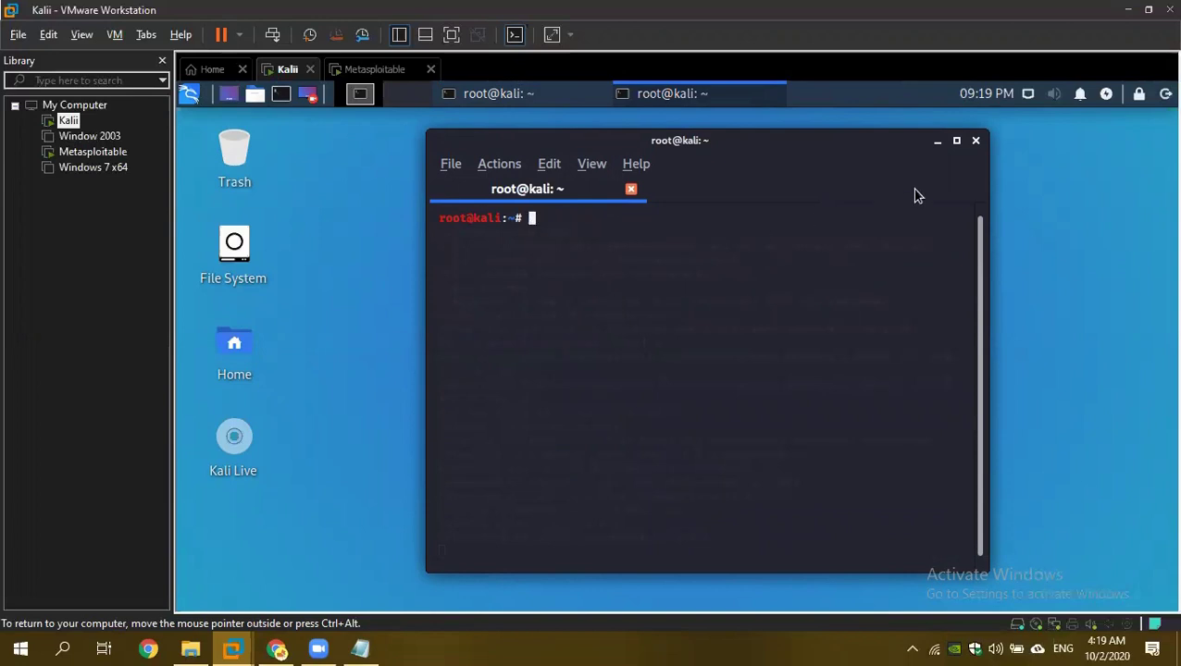
pyautogui.click(977, 140)
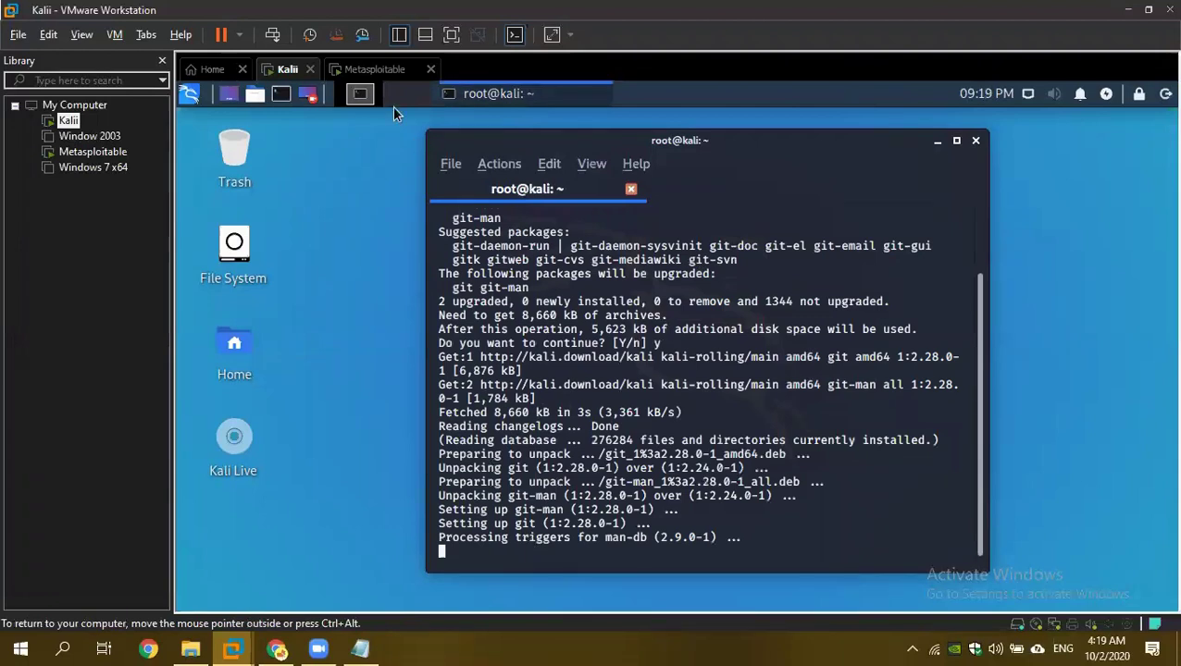
pyautogui.click(453, 94)
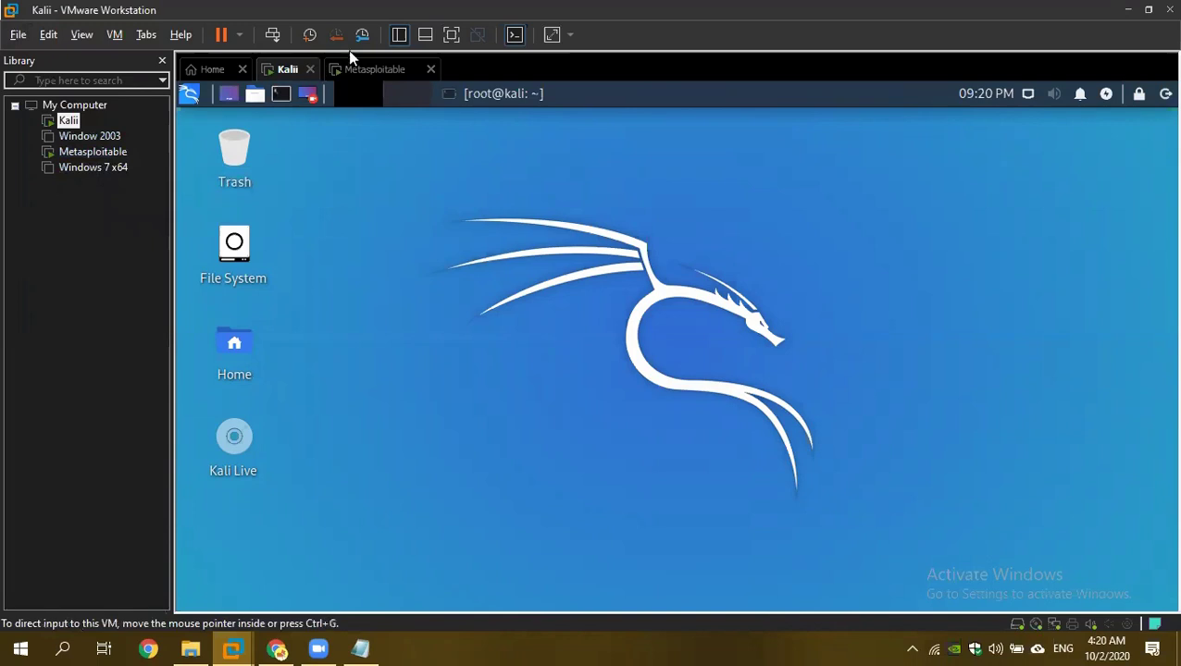
pyautogui.click(375, 69)
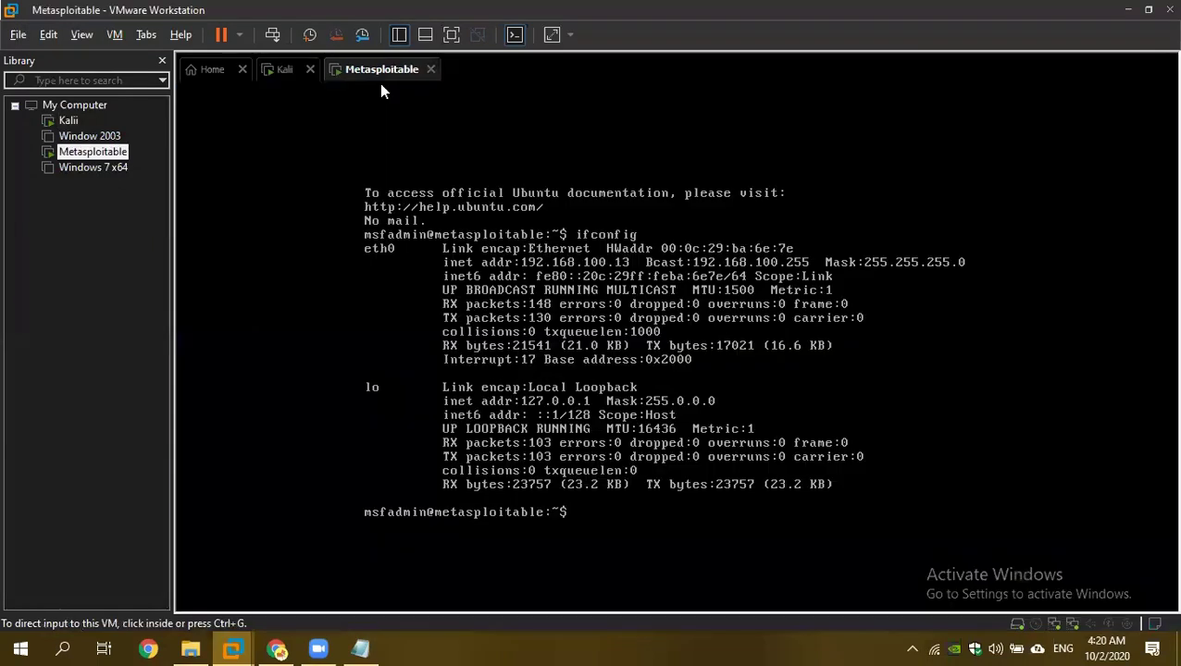
pyautogui.click(520, 261)
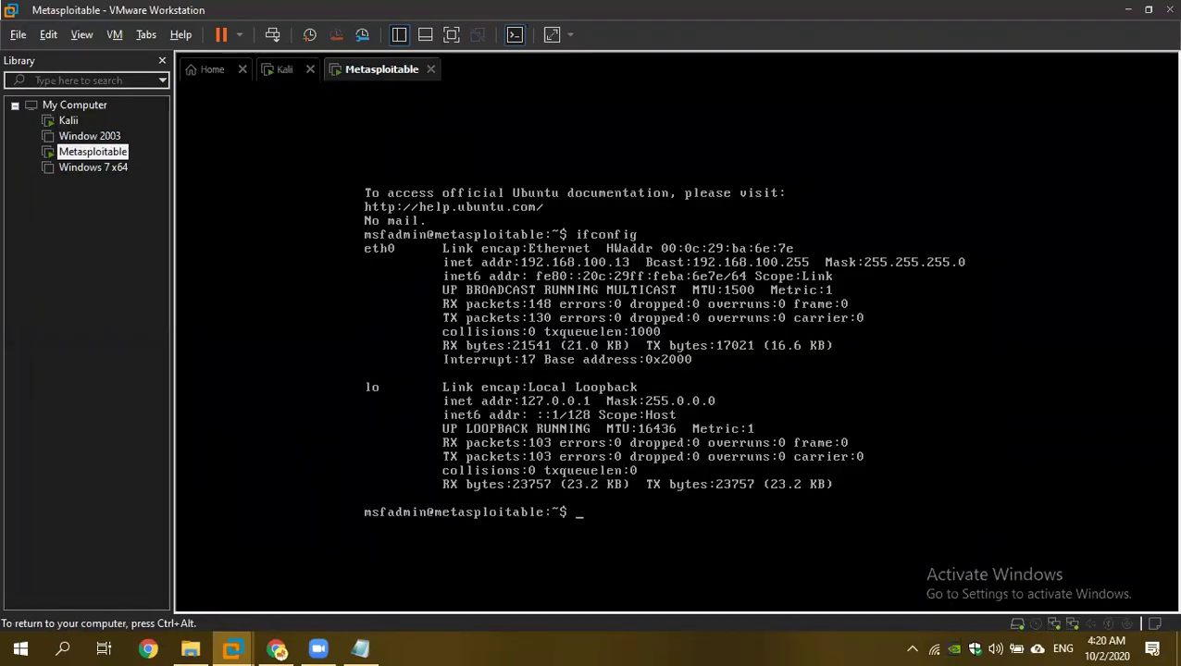
pyautogui.hotkey('ctrl', 'alt')
pyautogui.click(520, 264)
pyautogui.hotkey('ctrl', 'alt')
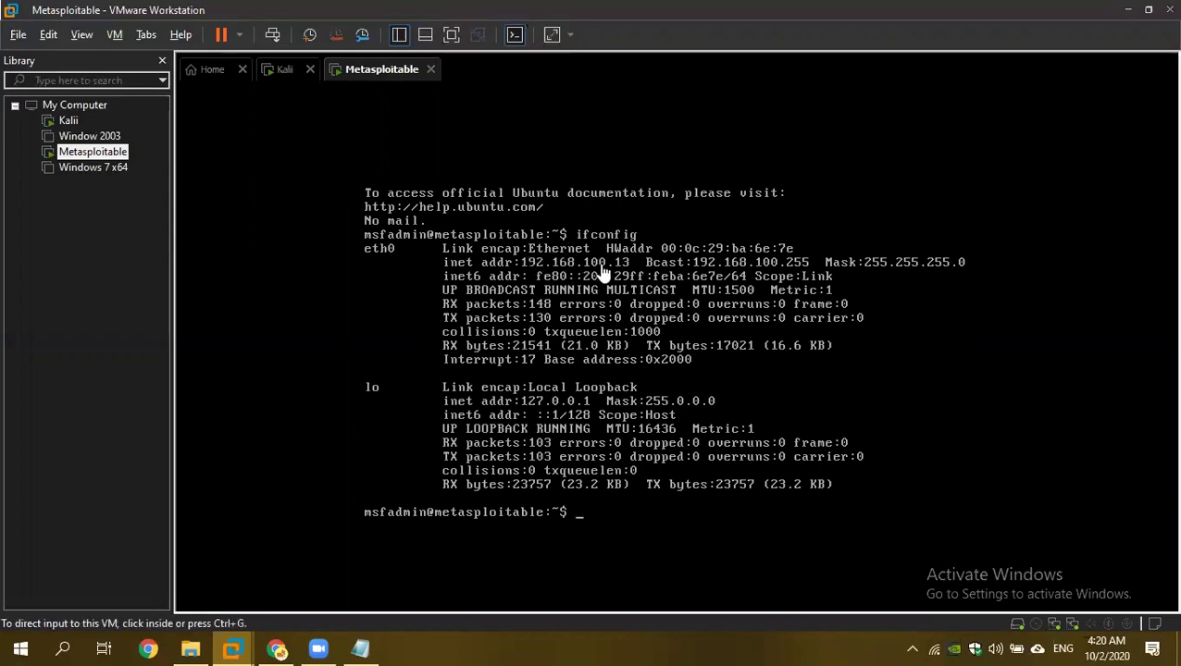
pyautogui.click(284, 71)
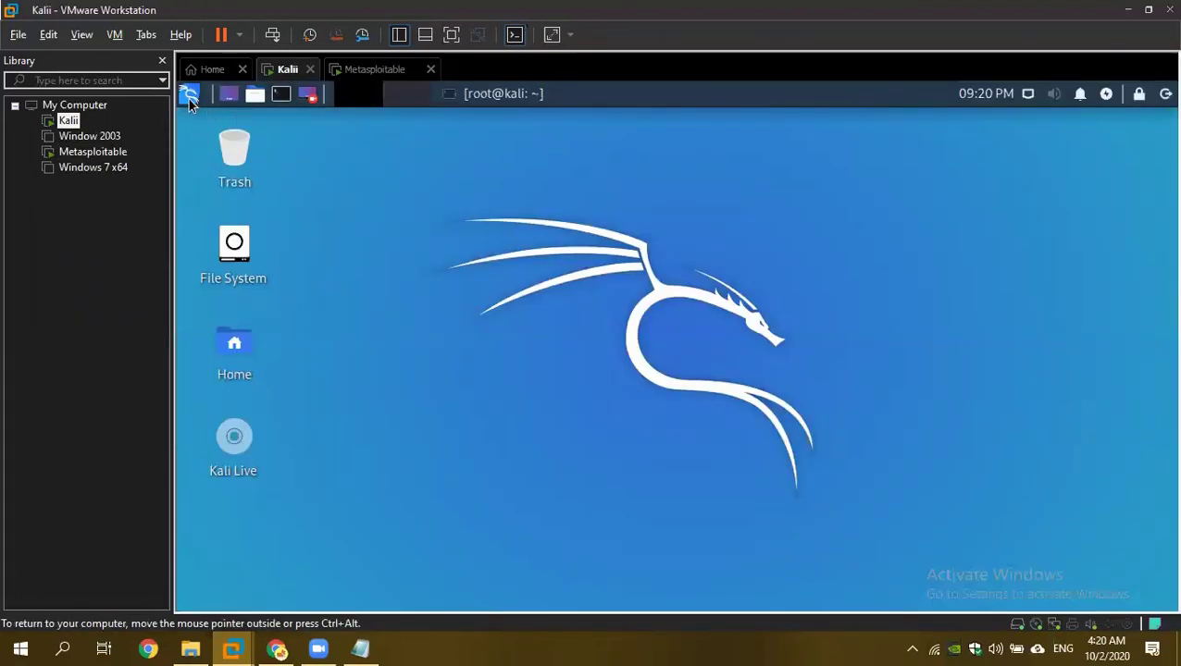
# Launch Kali's Web Browser, load 192.168.100.13, and switch to the Metasploitable tab.
pyautogui.click(189, 93)
pyautogui.click(440, 249)
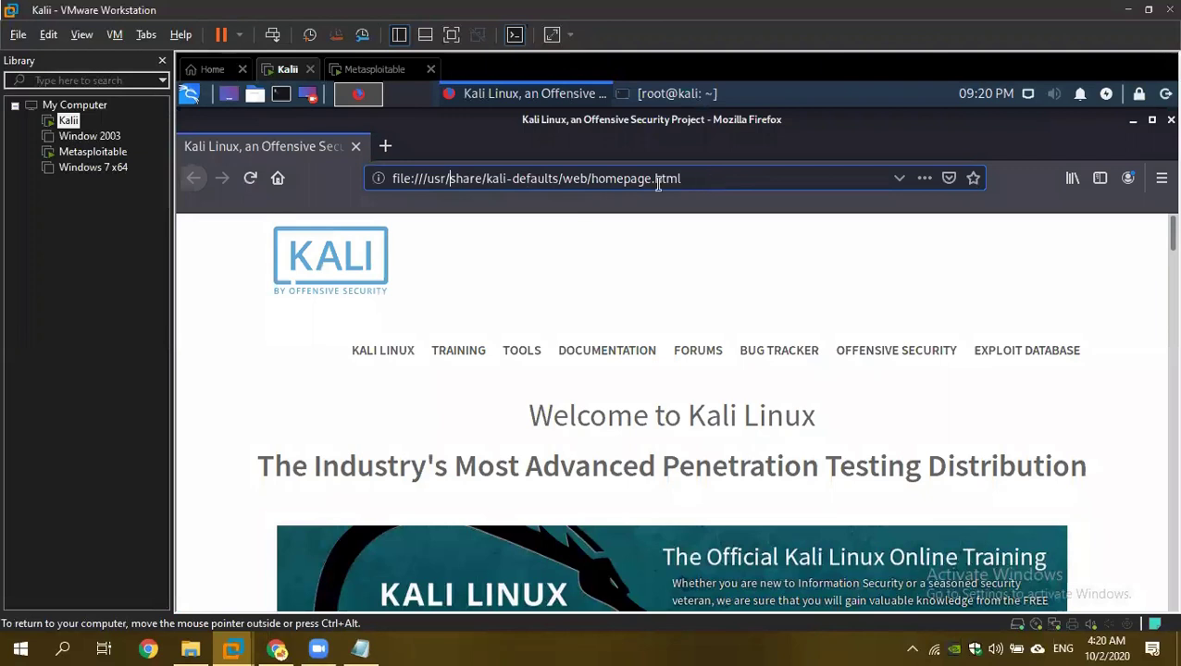
pyautogui.click(399, 178)
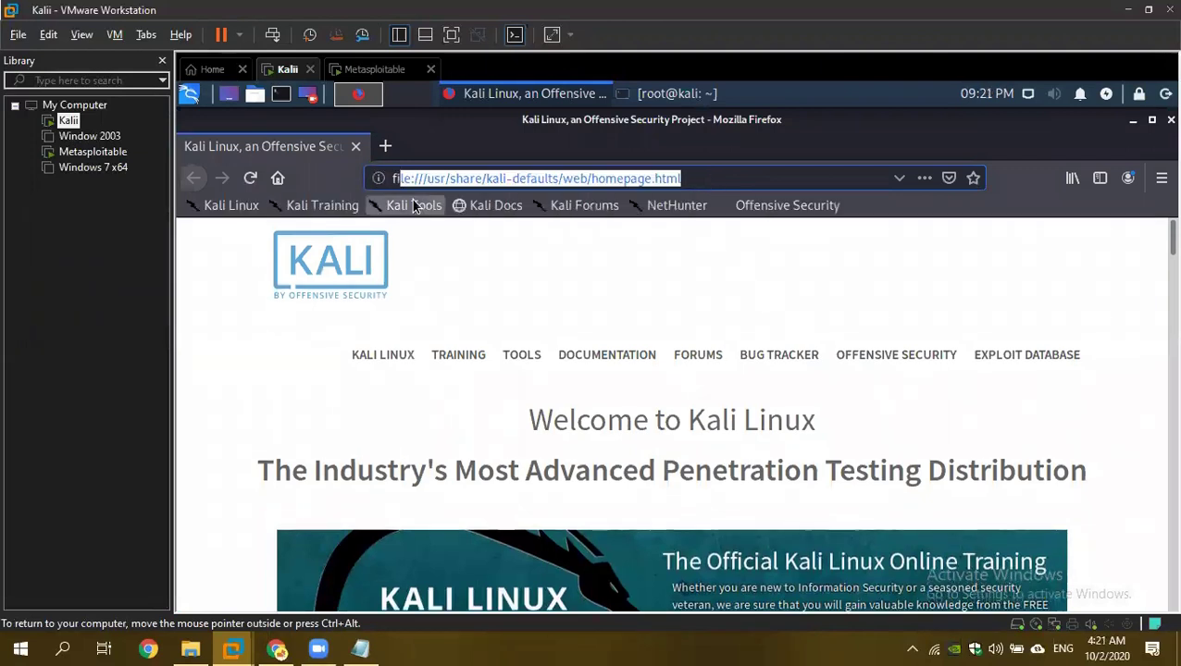
pyautogui.press('BackSpace')
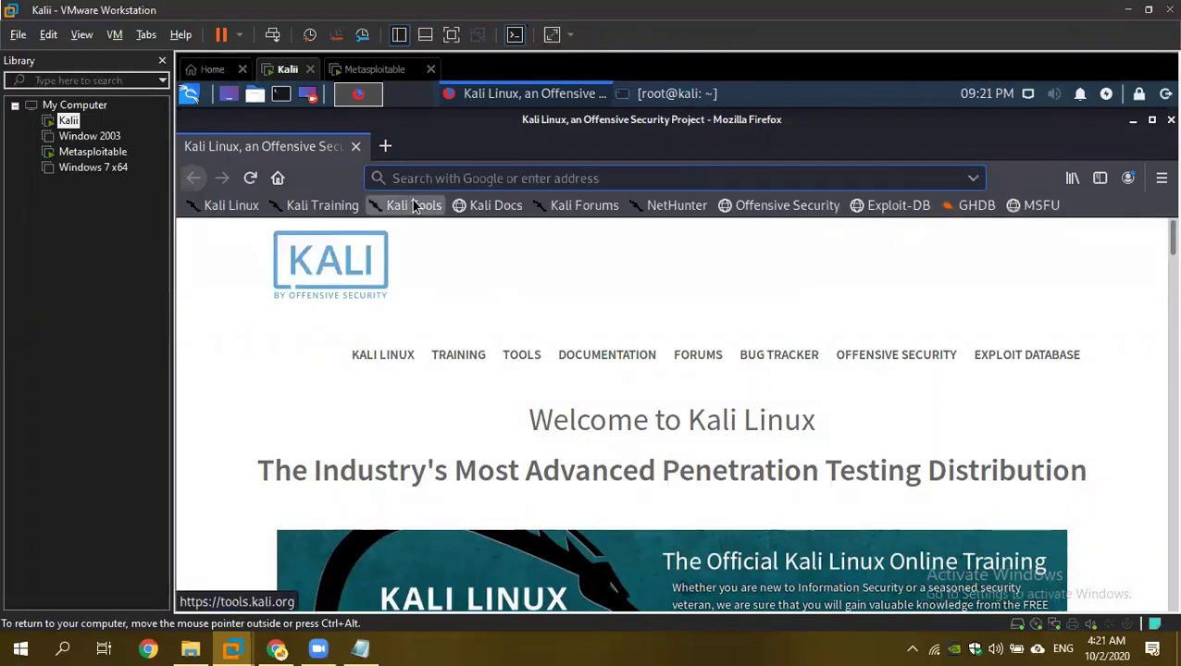
pyautogui.write('192.168.')
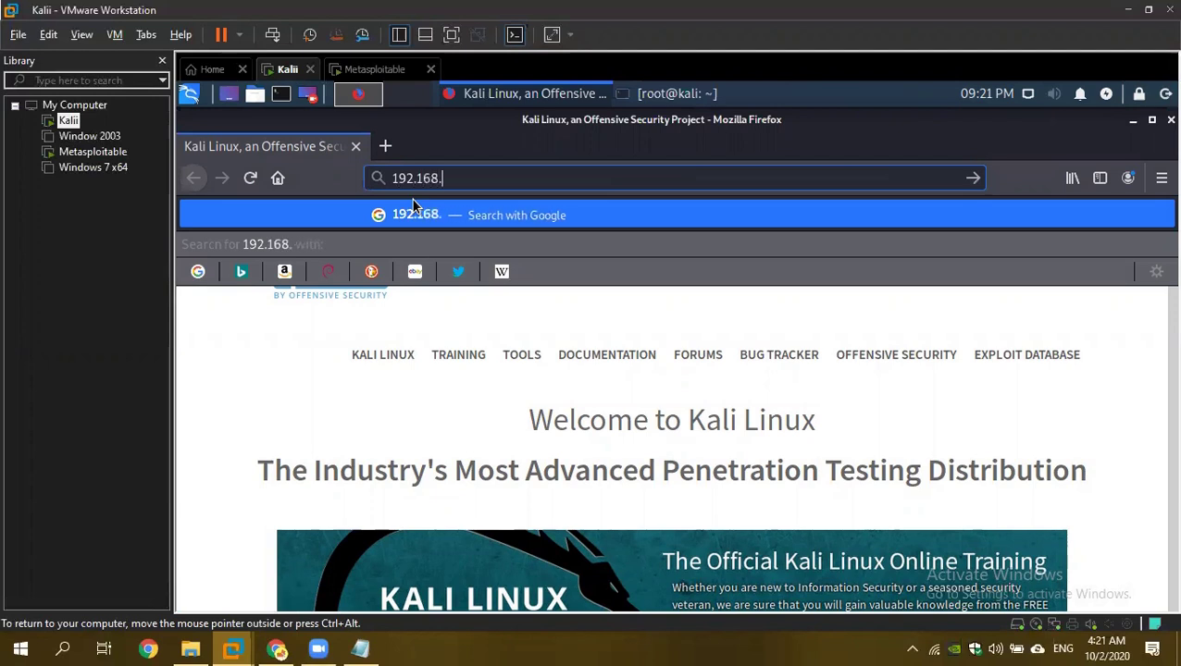
pyautogui.write('100.13')
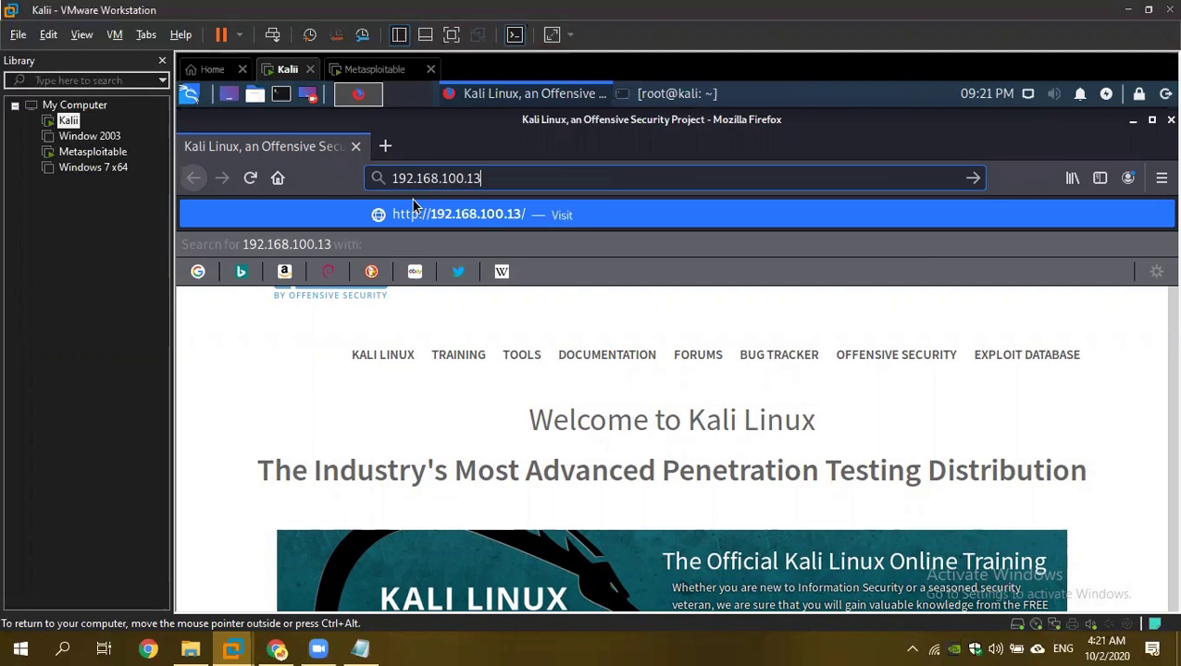
pyautogui.press('Return')
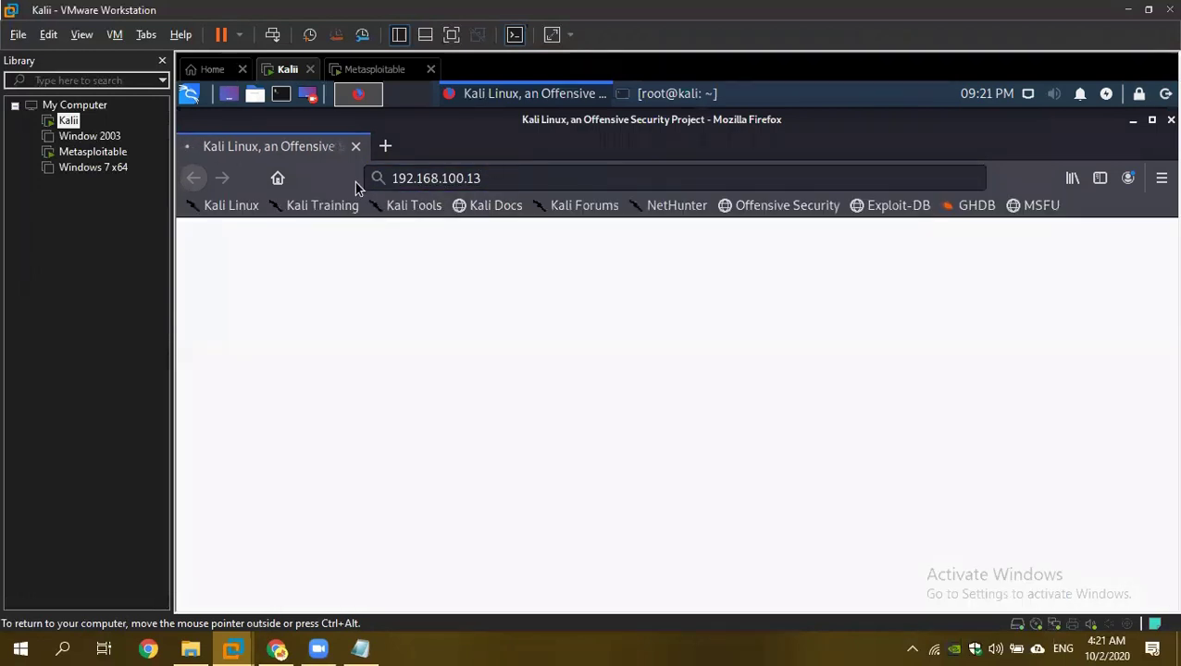
pyautogui.click(385, 70)
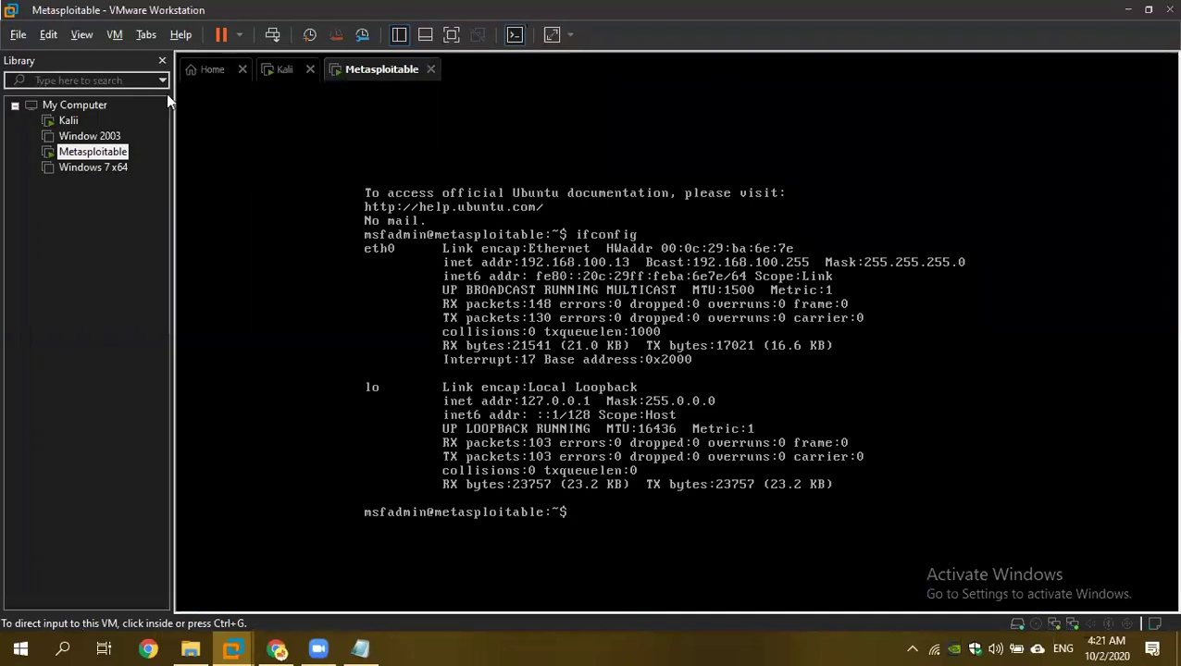
# Back in Kali, follow the DVWA link to reach 192.168.100.13/dvwa/login.php.
pyautogui.click(283, 69)
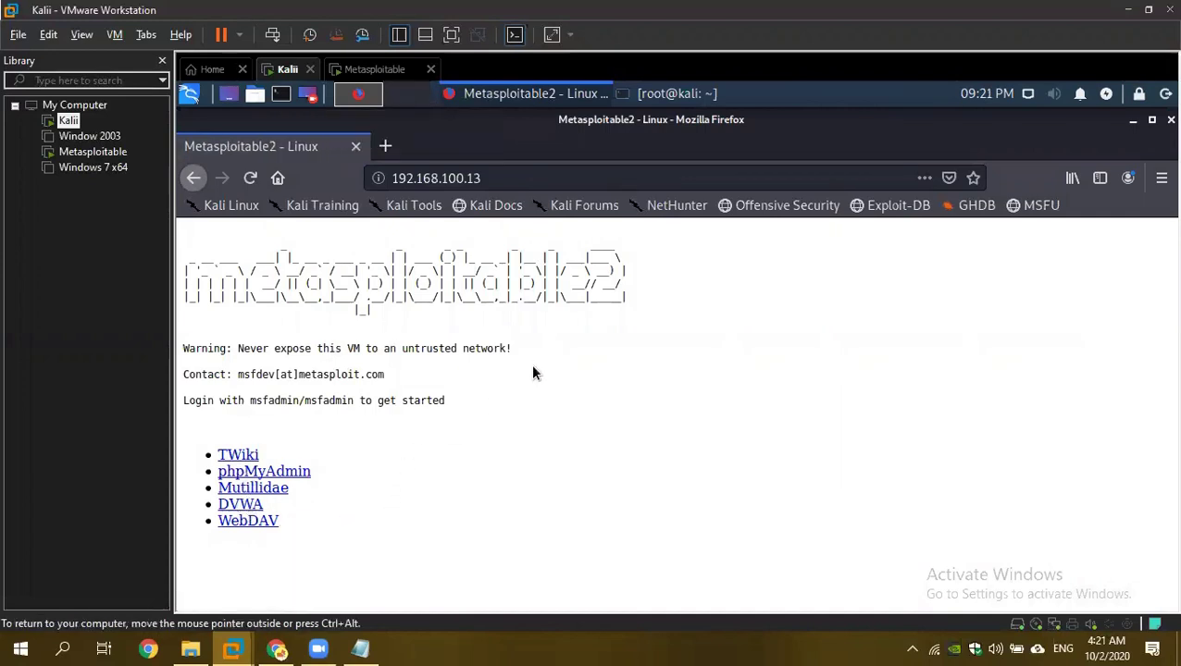
pyautogui.click(242, 508)
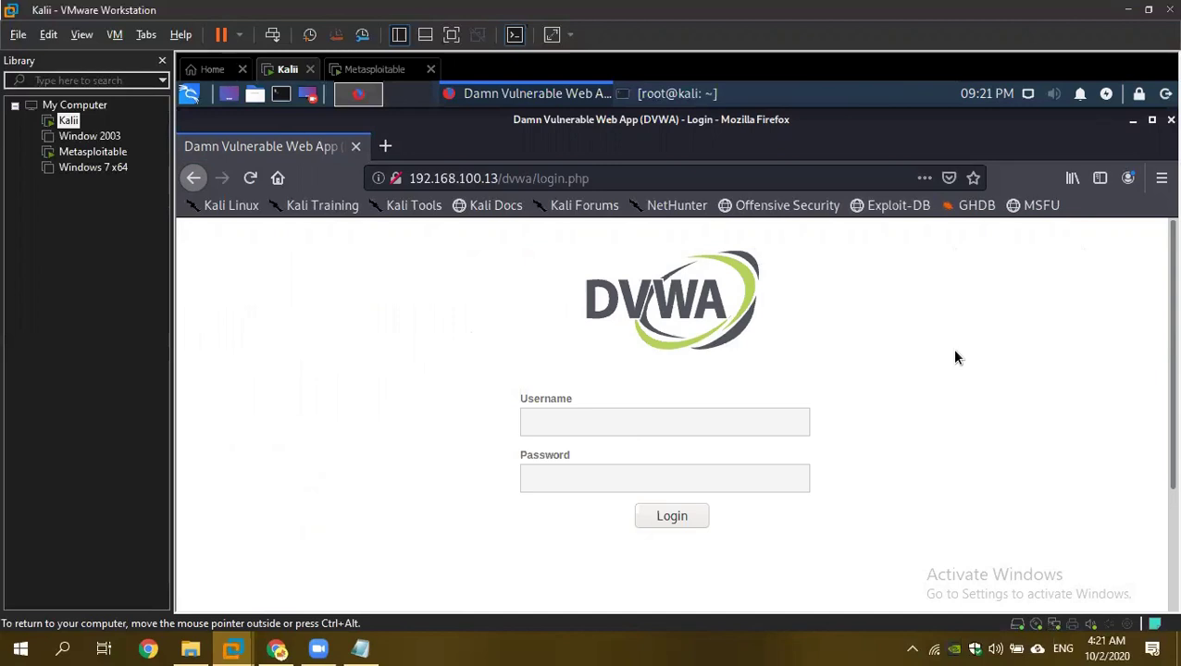
pyautogui.hotkey('ctrl', 'u')
pyautogui.scroll(-5, 559, 404)
pyautogui.scroll(-7, 559, 405)
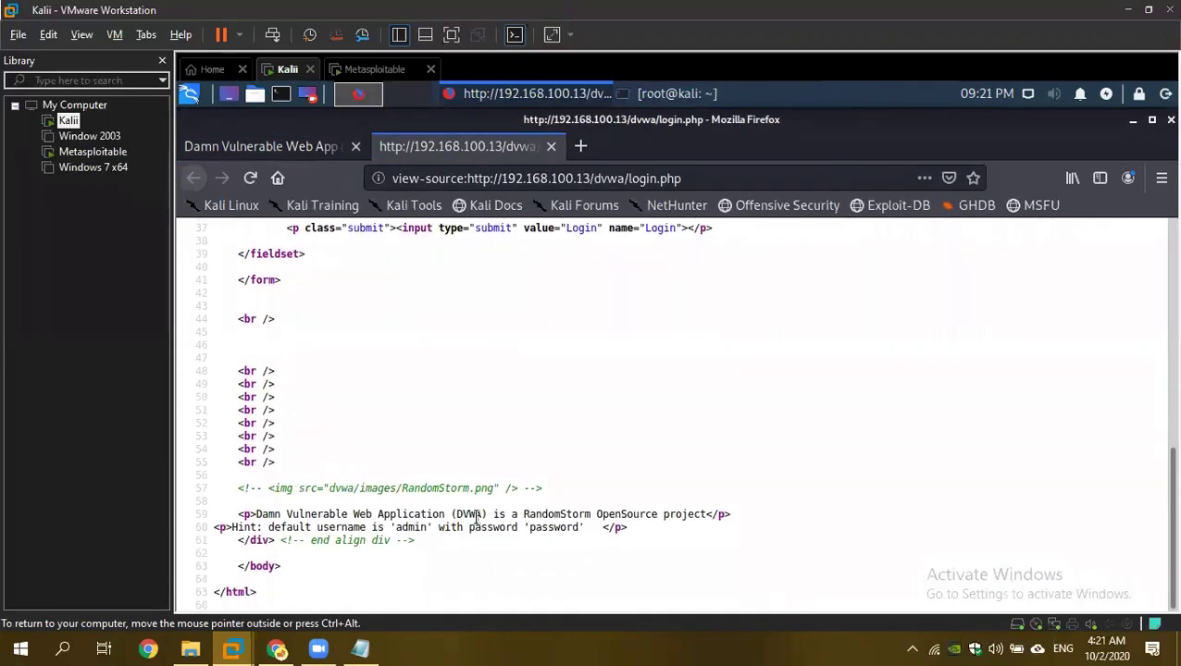
pyautogui.scroll(5, 477, 520)
pyautogui.hotkey('ctrl', 'w')
pyautogui.click(945, 389)
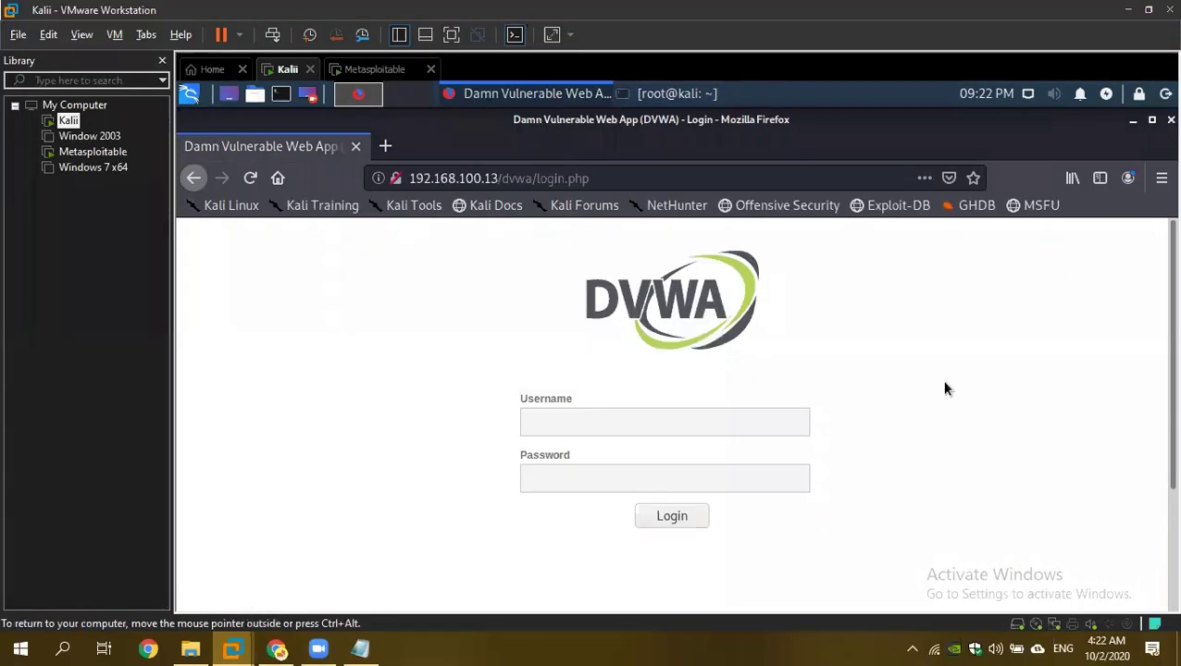